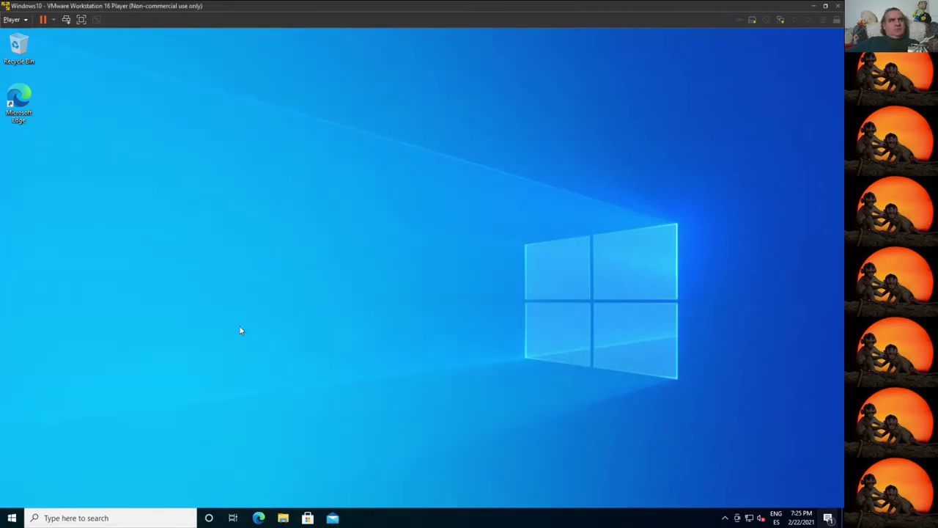
Step: Open File Explorer at the \\192.168.10.10 network share
key("super+e")
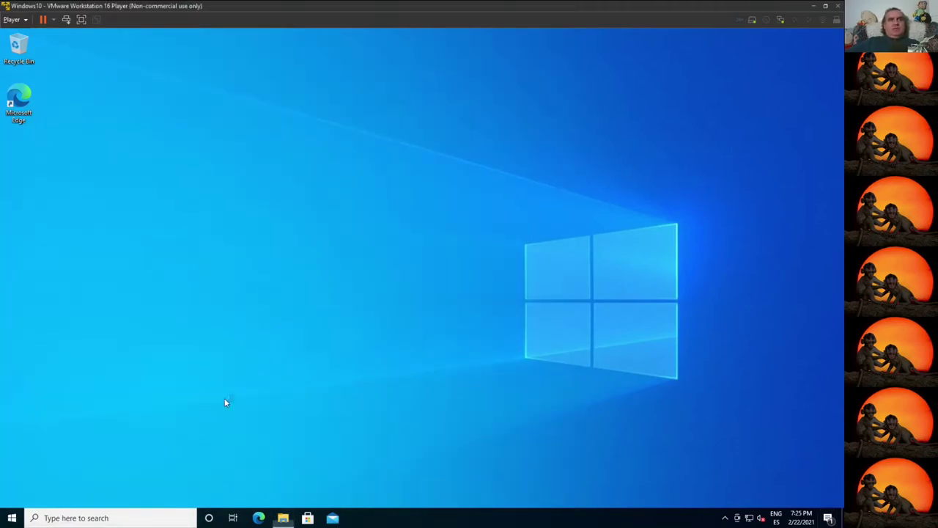
key("alt+d")
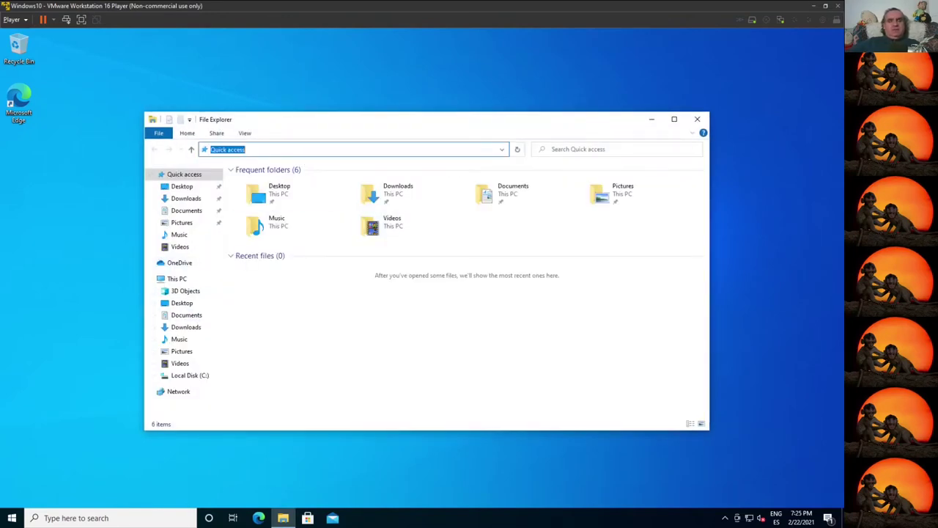
type("\\\\192.168.")
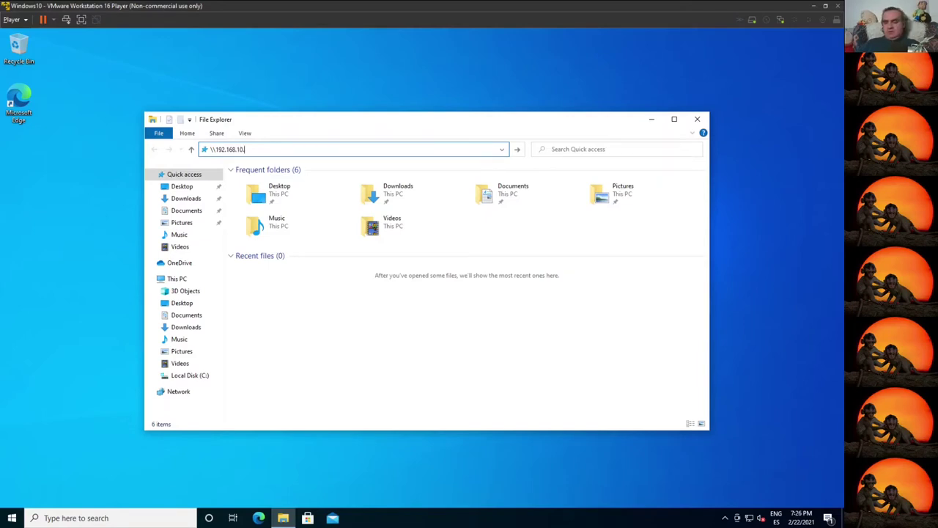
type("10.10")
key("Return")
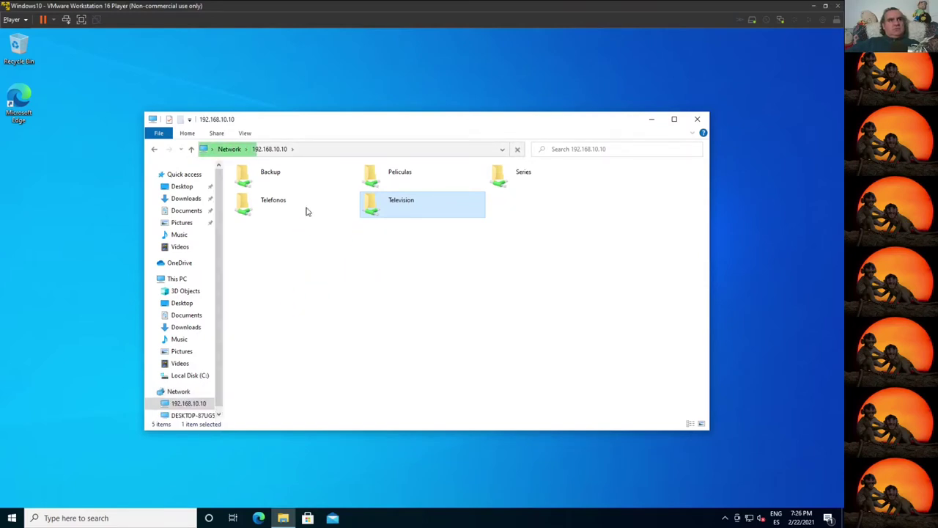
Step: In the Telefonos folder, run the VMware-player-16.1.0 installer as administrator
left_click(269, 148)
left_click(271, 210)
double_click(271, 210)
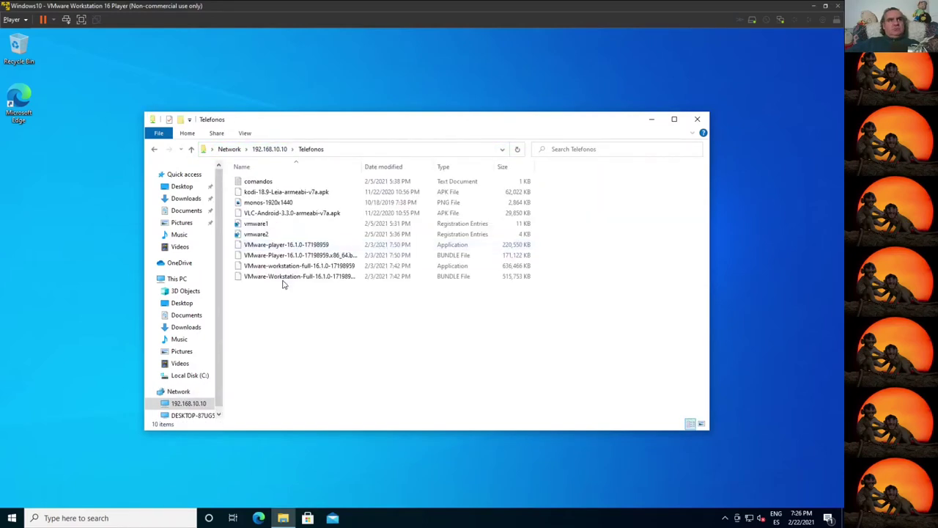
left_click(297, 254)
left_click(297, 247)
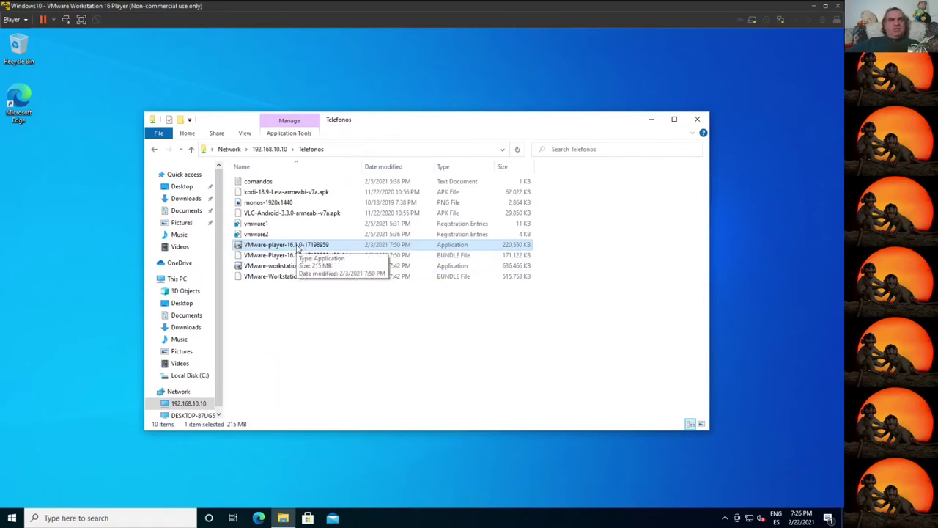
right_click(295, 244)
left_click(354, 264)
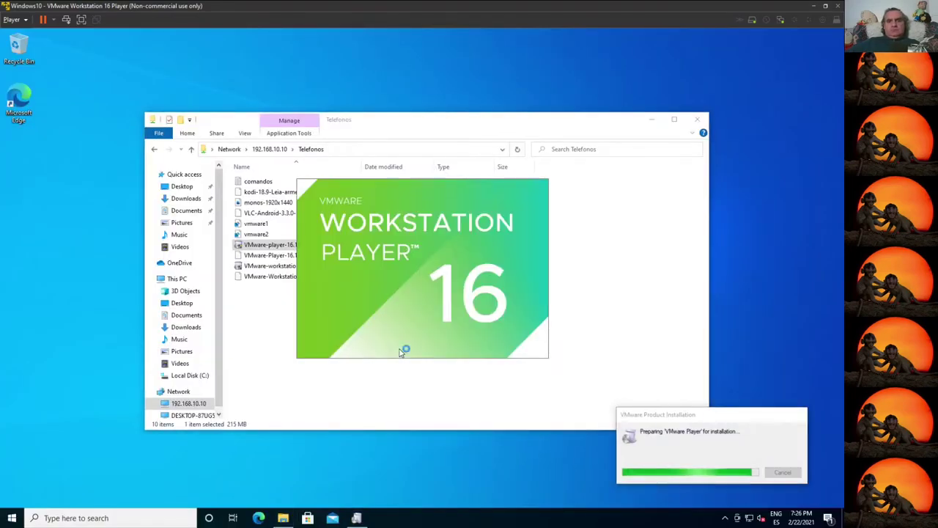
Step: Close Explorer, accept the licence, keep all default Player setup options, and begin installing
left_click(698, 120)
left_click(473, 352)
left_click(315, 327)
left_click(474, 352)
left_click(475, 352)
left_click(476, 352)
left_click(480, 353)
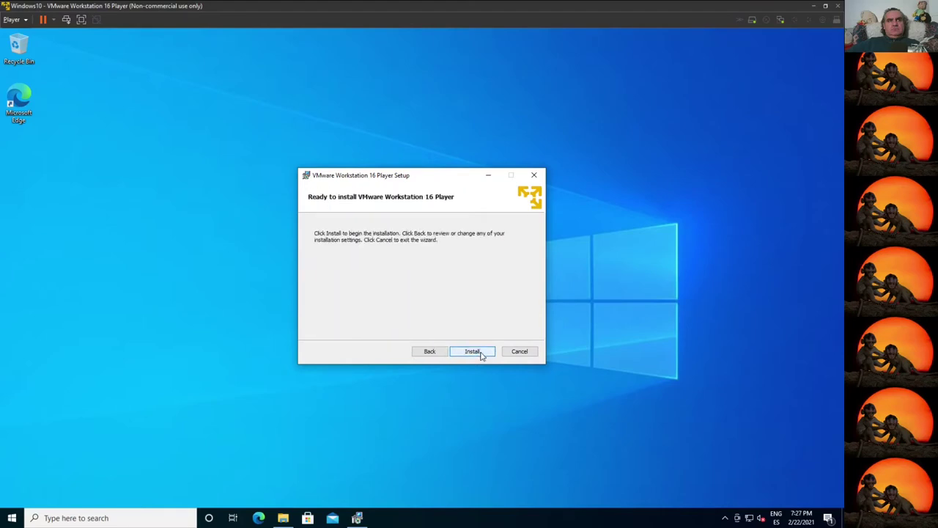
left_click(481, 355)
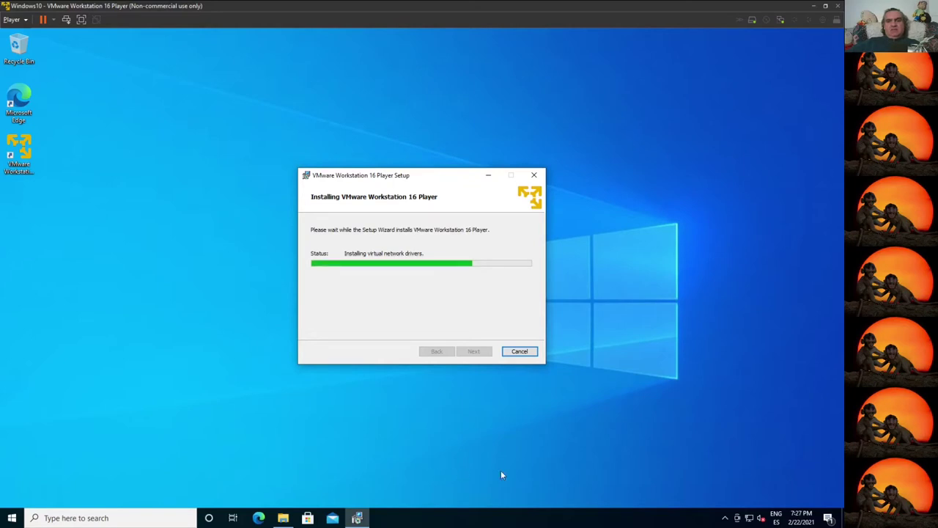
Step: Refresh the network adapter list to show VMnet1 and VMnet8, and finish the Player setup
right_click(749, 517)
left_click(735, 503)
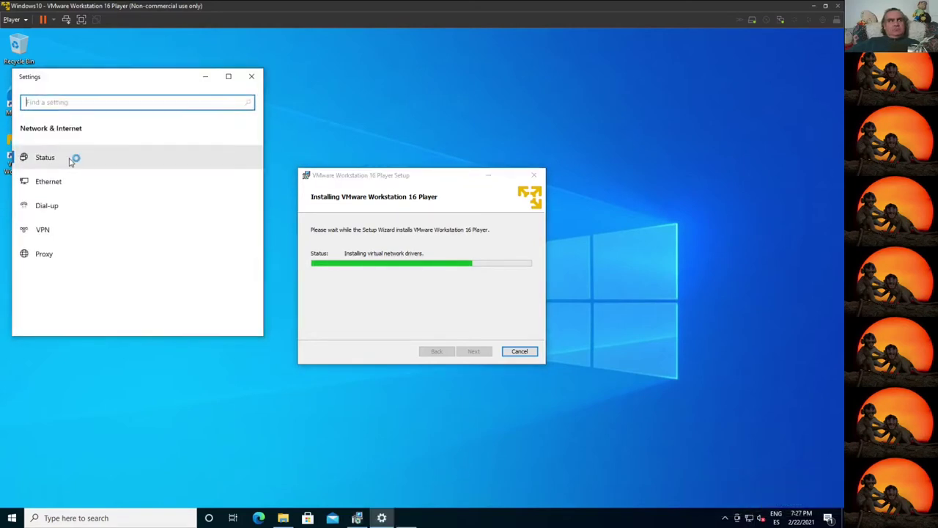
left_click(84, 184)
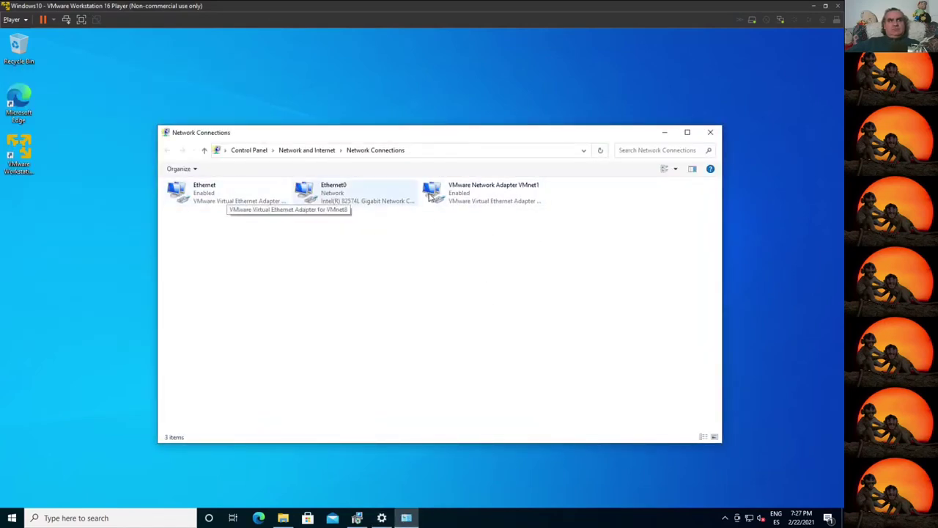
left_click(599, 150)
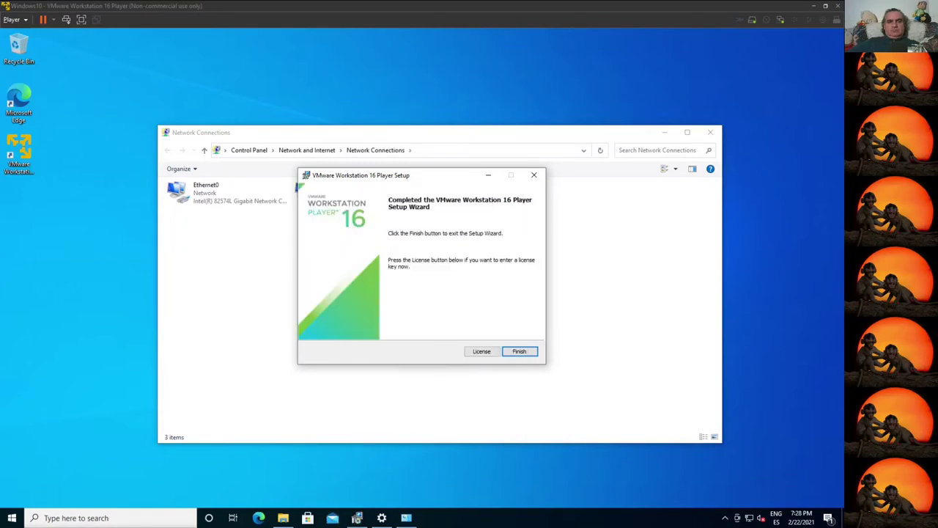
left_click(520, 351)
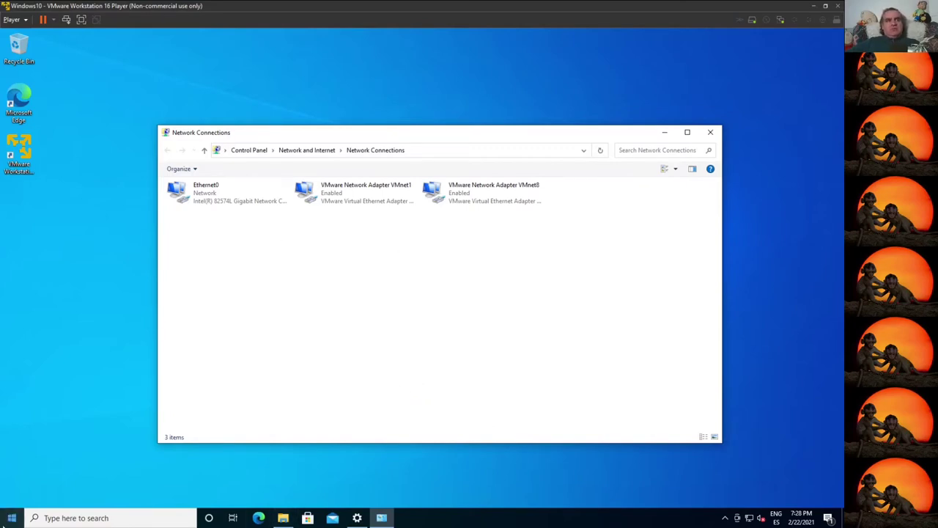
left_click(12, 517)
Step: Restart Windows and sign back in with the account password
left_click(11, 496)
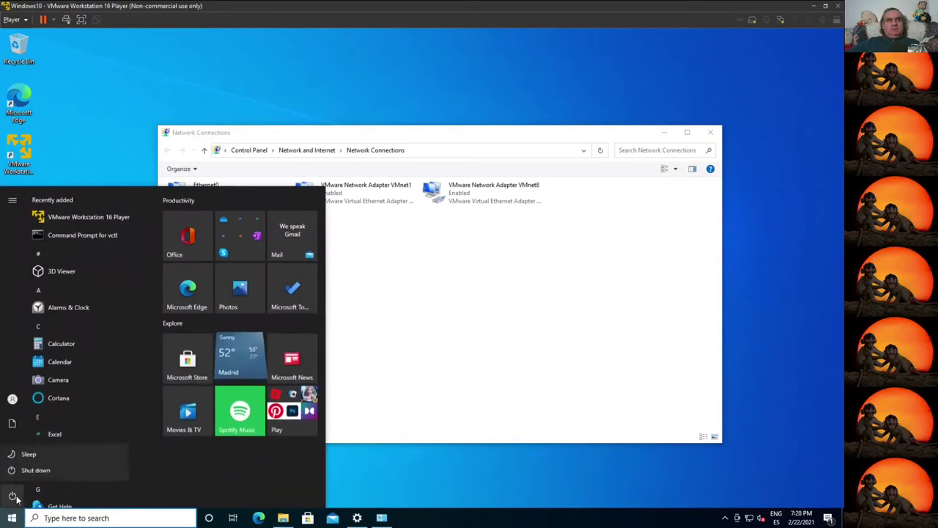
left_click(47, 467)
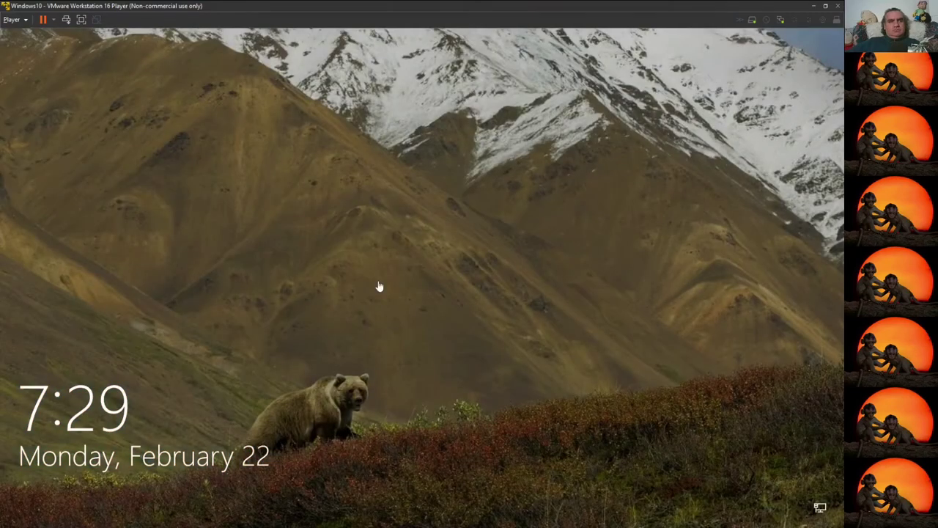
left_click(378, 286)
type("*******")
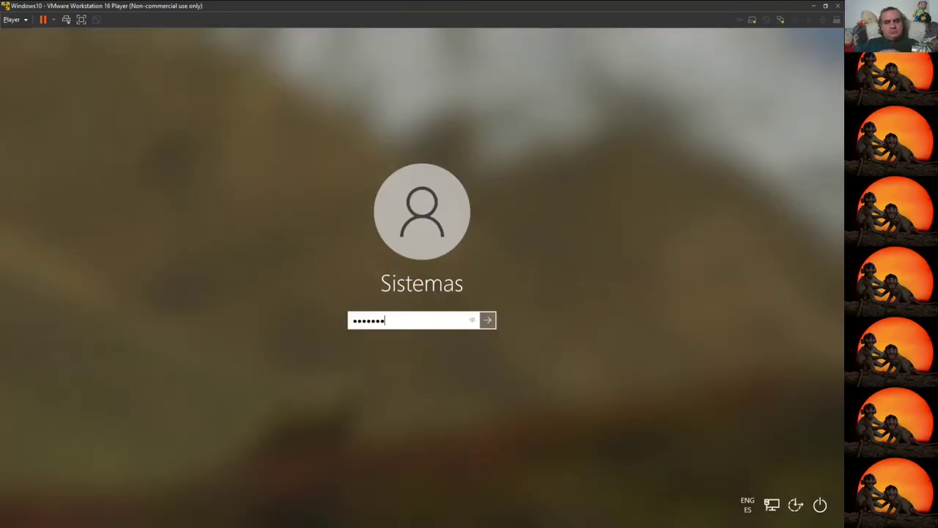
key("BackSpace")
key("BackSpace")
key("BackSpace")
key("BackSpace")
key("BackSpace")
key("BackSpace")
key("BackSpace")
type("**********")
key("Return")
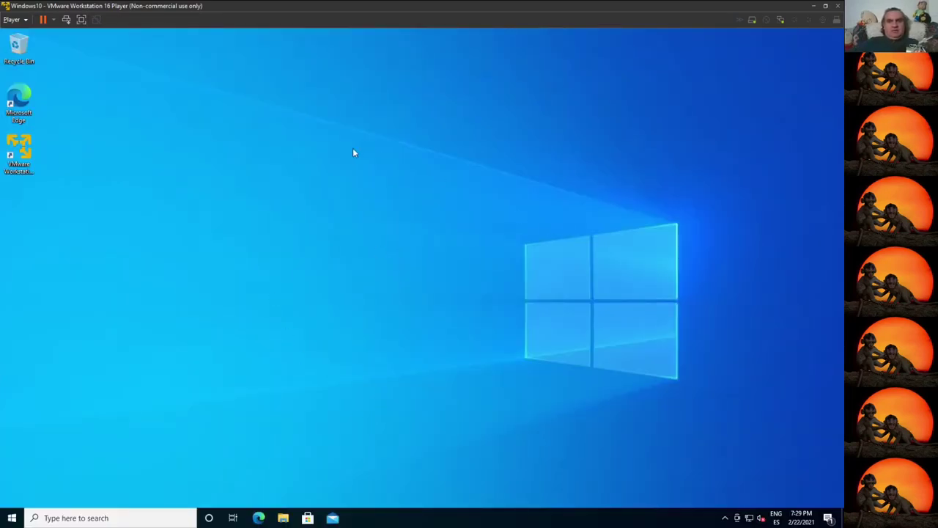
Step: Open the Properties of This PC from File Explorer
left_click(11, 518)
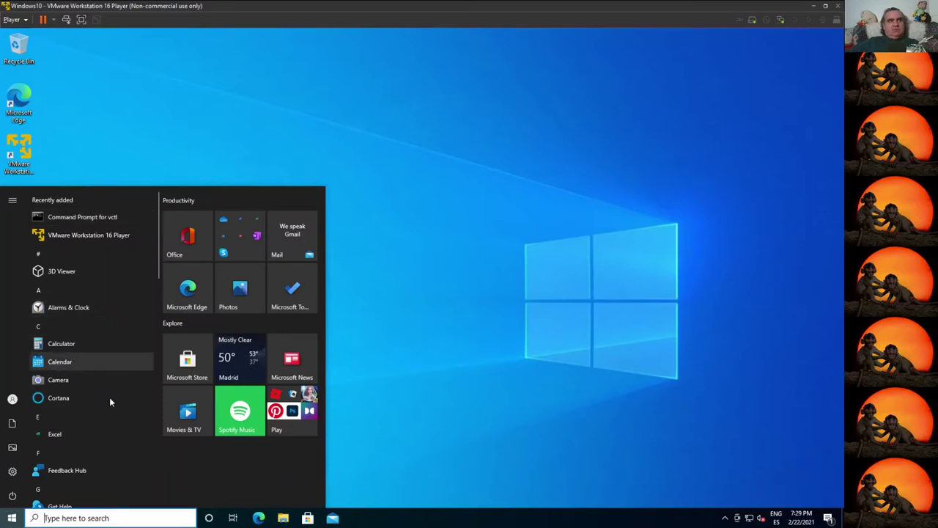
left_click(284, 519)
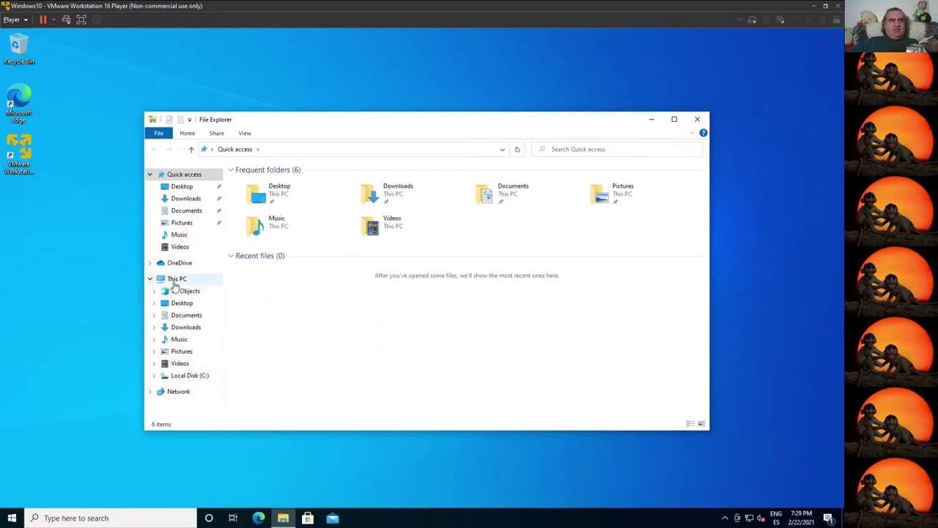
right_click(176, 284)
left_click(219, 413)
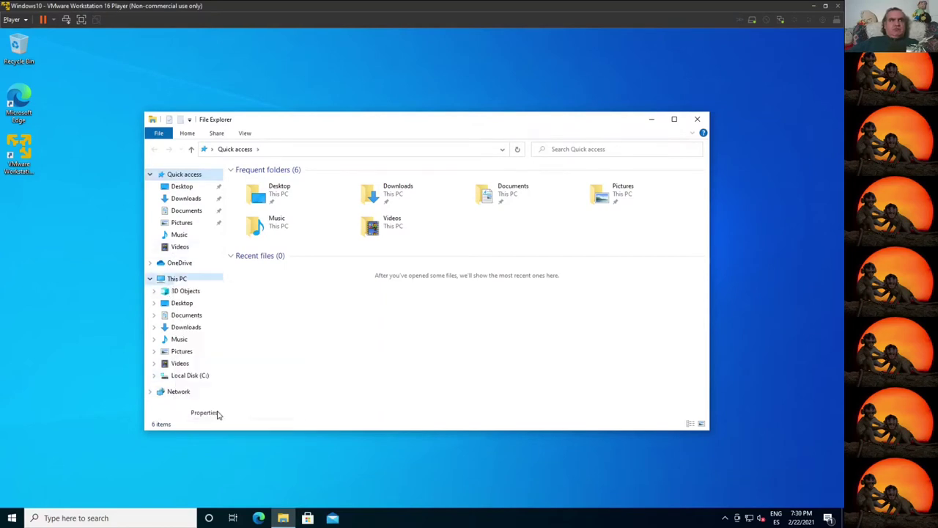
Step: Cancel the simple rename and open the advanced computer name settings in System Properties
scroll(182, 293, "down", 8)
scroll(182, 293, "up", 5)
left_click(76, 211)
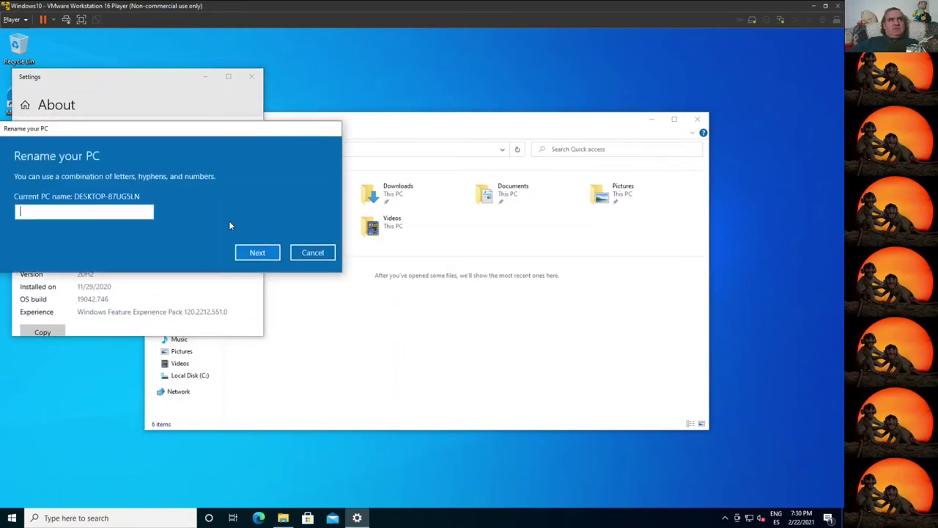
left_click(310, 251)
scroll(166, 263, "down", 6)
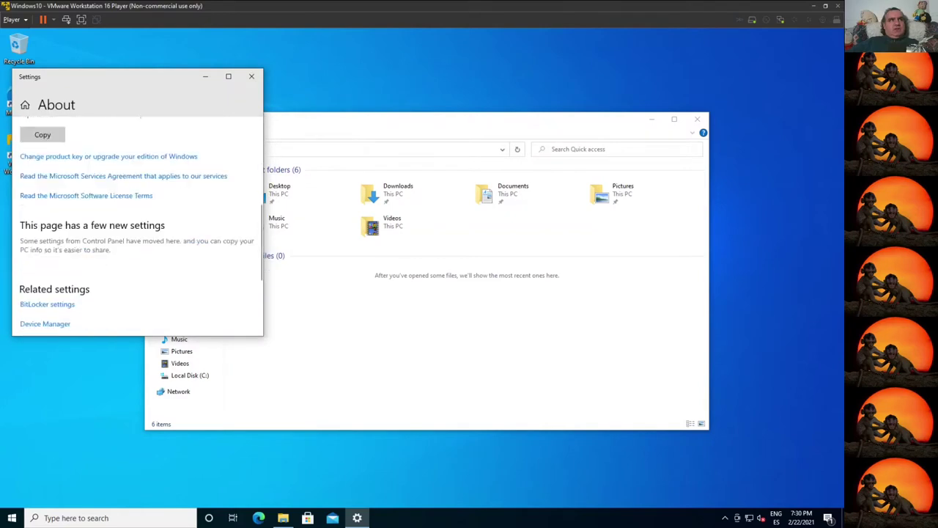
left_click(54, 275)
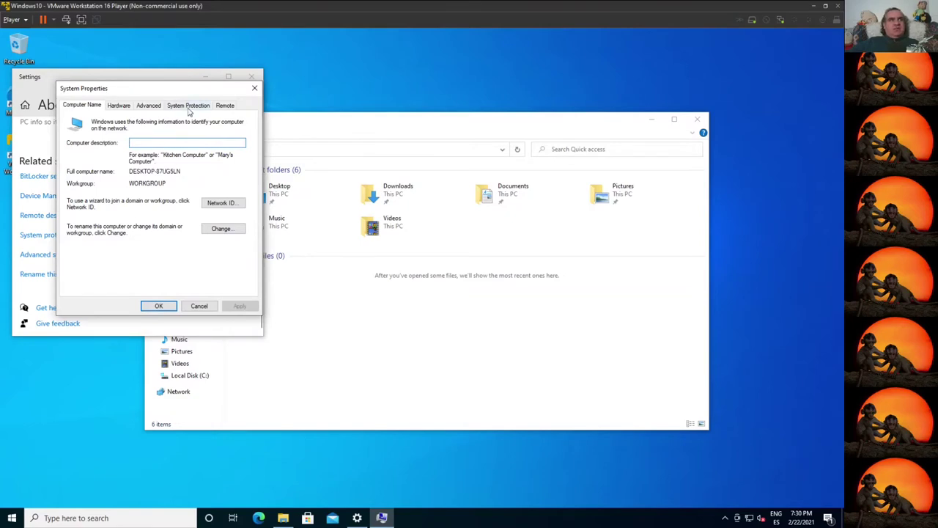
Step: Open Environment Variables on the Advanced tab and edit the system Path variable
left_click(149, 106)
left_click(216, 279)
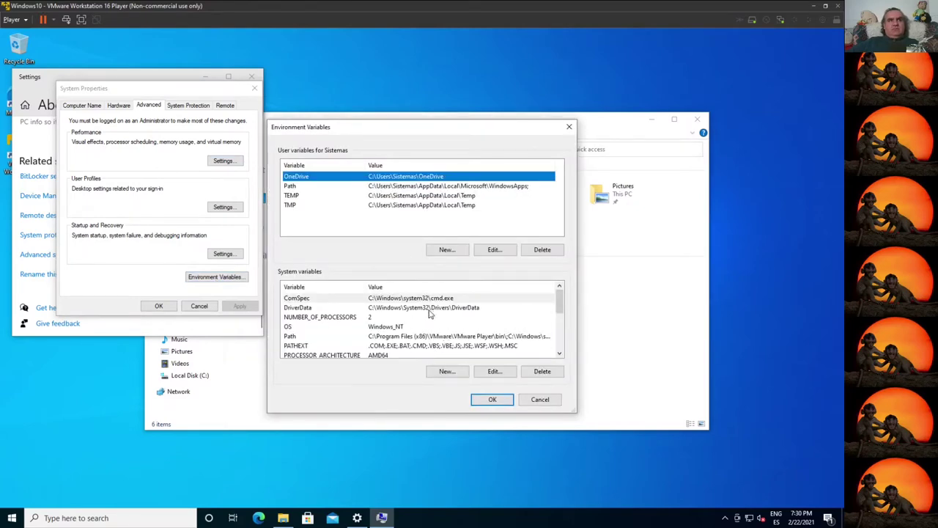
left_click(451, 337)
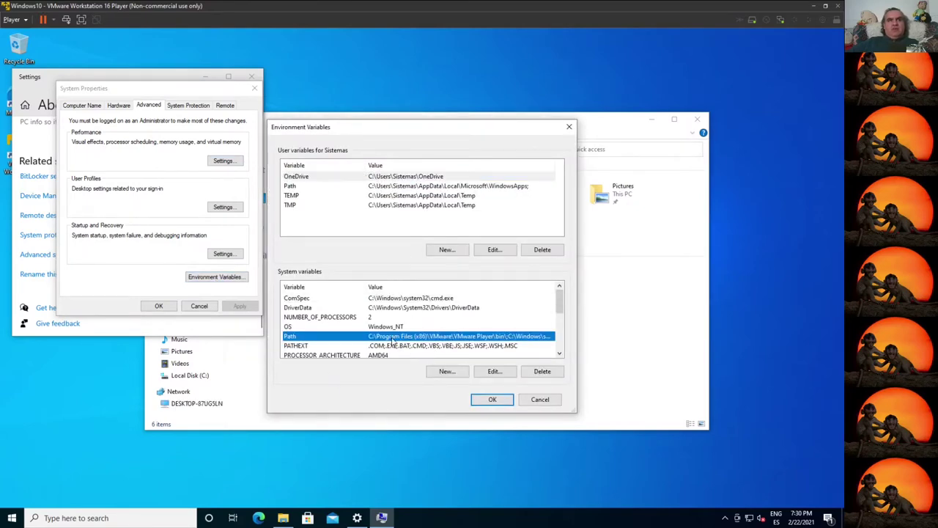
left_click(495, 371)
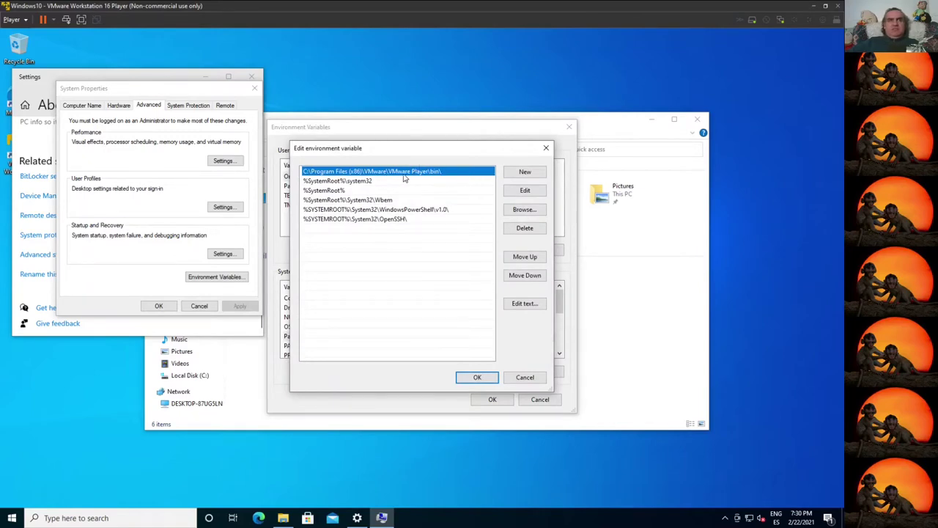
left_click(524, 192)
key("ctrl+c")
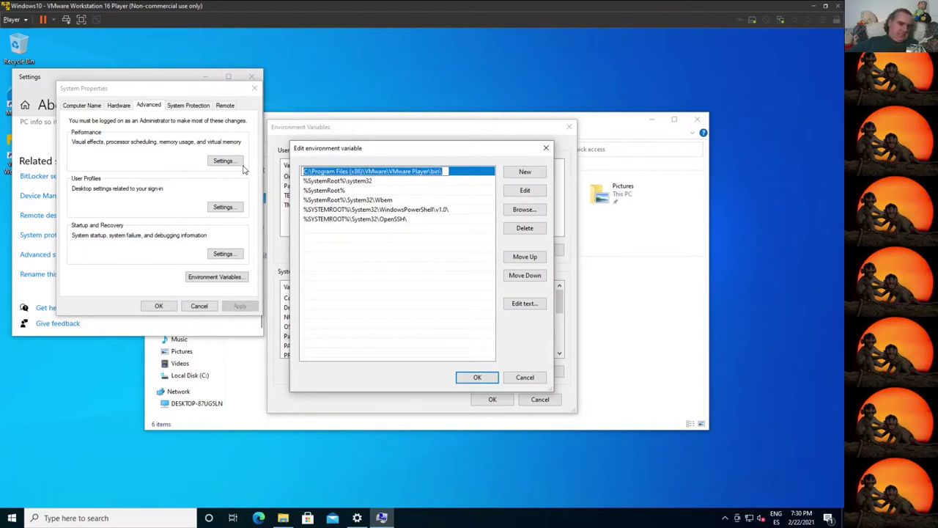
left_click(477, 377)
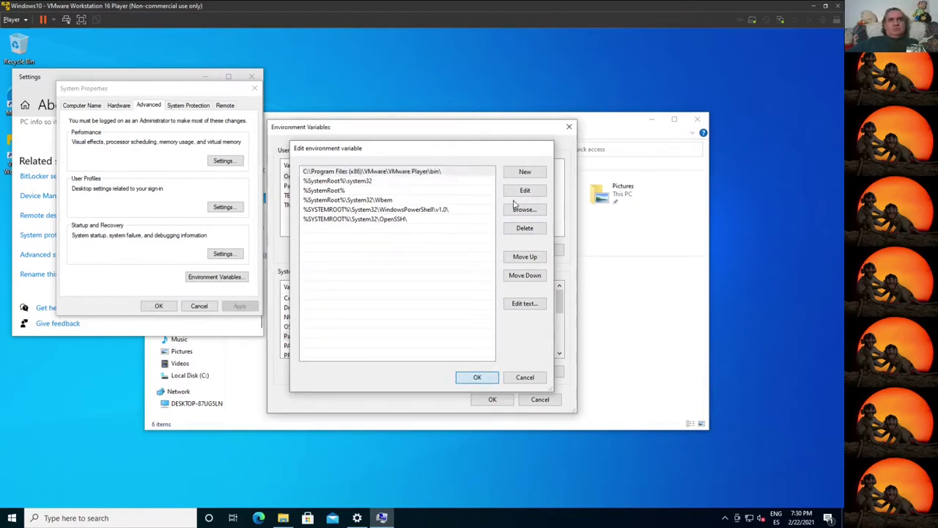
Step: Add C:\Program Files (x86)\VMware\VMware Player\ to Path and confirm all dialogs
left_click(507, 376)
left_click(525, 172)
key("ctrl+v")
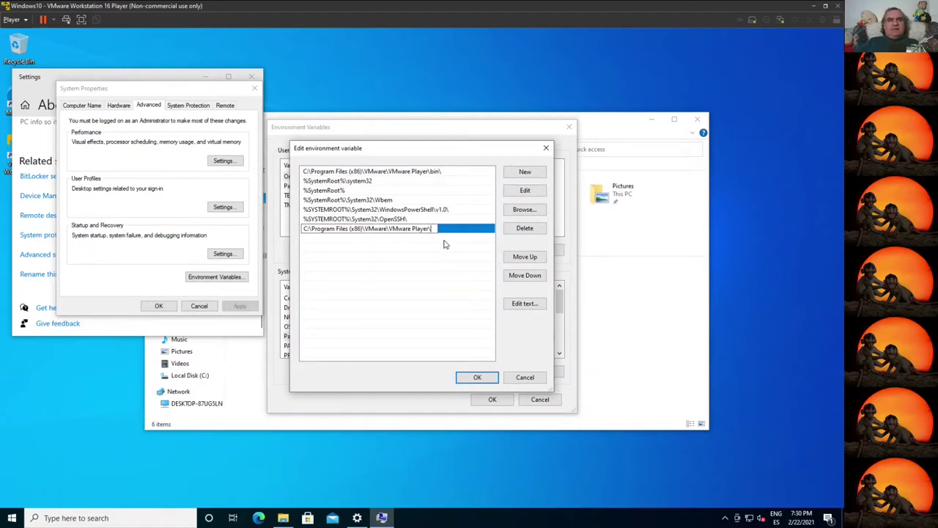
left_click(478, 377)
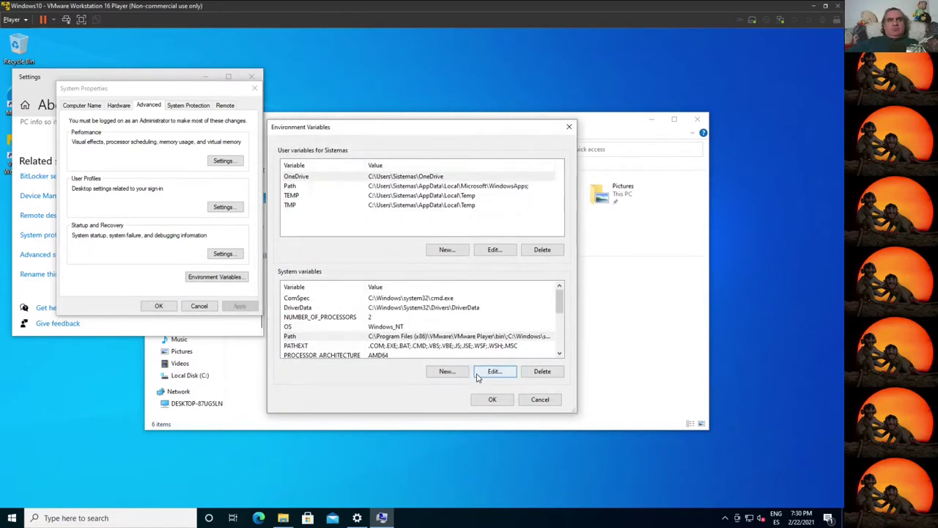
left_click(492, 400)
left_click(157, 306)
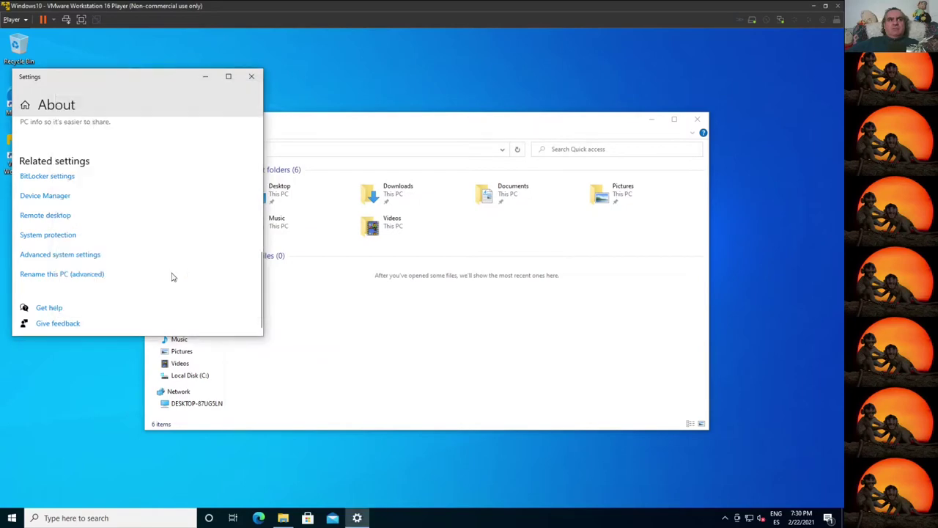
Step: Open Command Prompt in the VMware Player program folder and list its files with dir
left_click(251, 77)
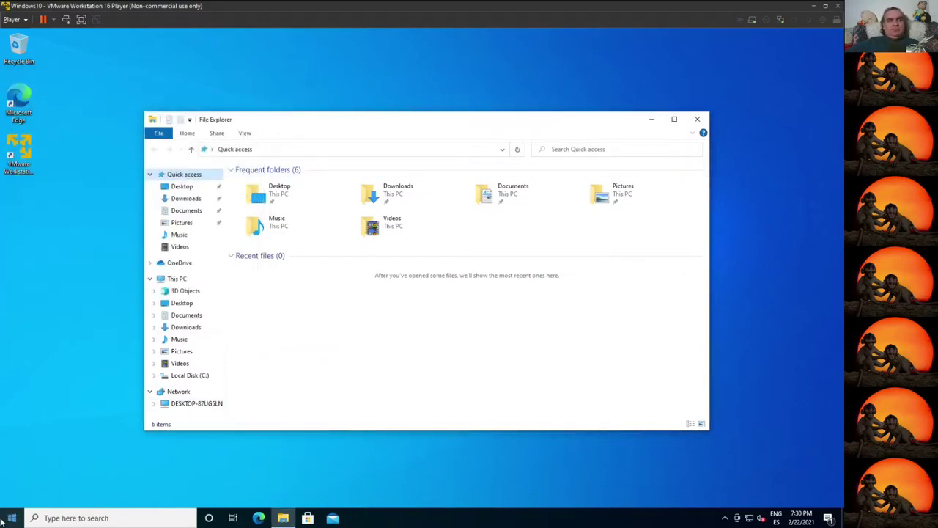
key("super")
type("cm")
key("Return")
type("cd")
type("C:\\Program Files (x86)\\VMware\\VMware Player")
key("Return")
type("dir")
key("Return")
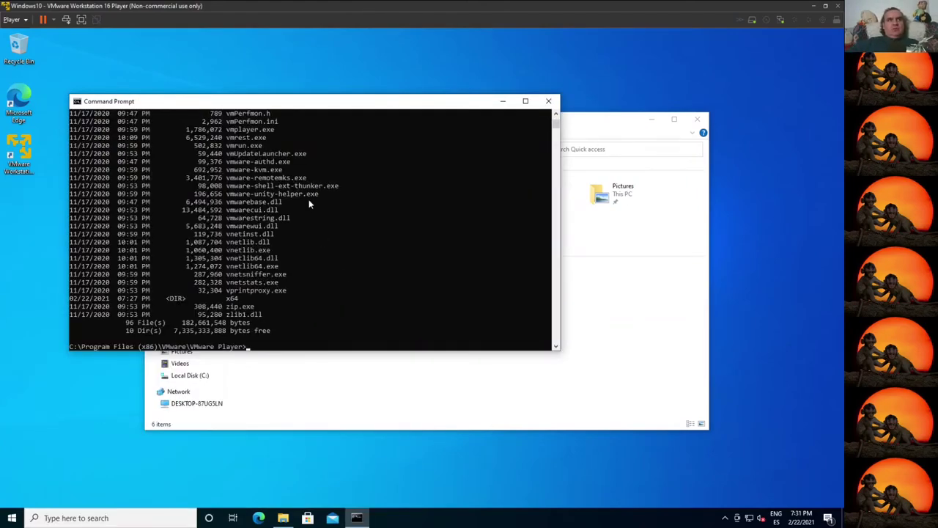
Step: Highlight vmnat.exe, VMnetDHCP.exe and vnetlib.exe in the folder listing
scroll(309, 204, "up", 7)
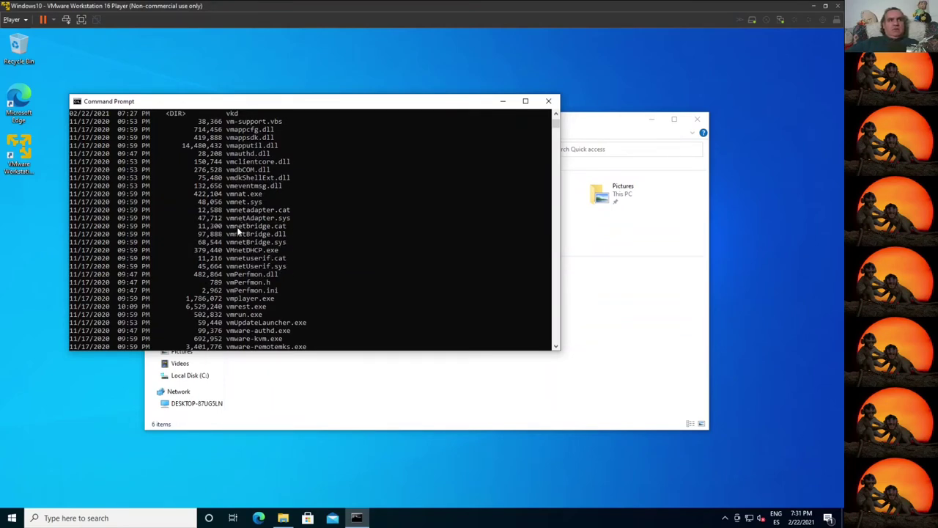
left_click_drag(227, 196, 270, 195)
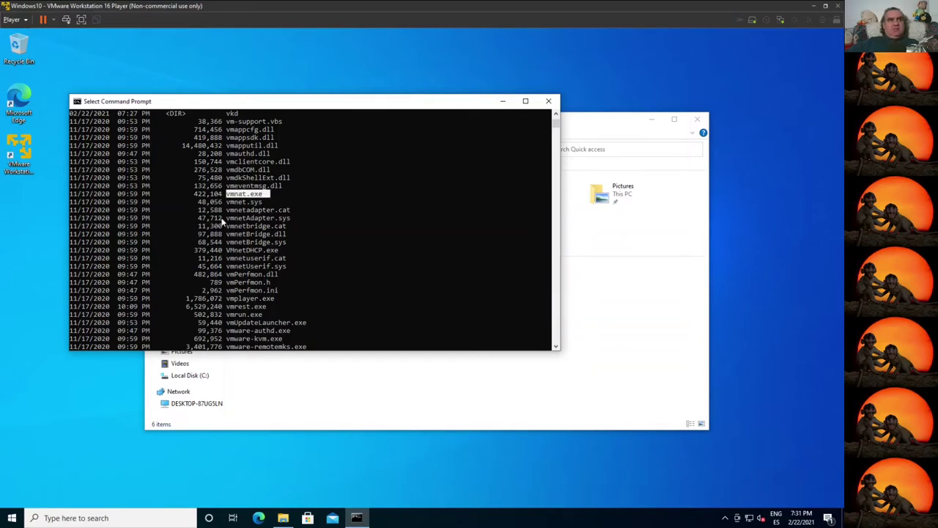
left_click_drag(228, 251, 279, 252)
scroll(249, 289, "down", 1)
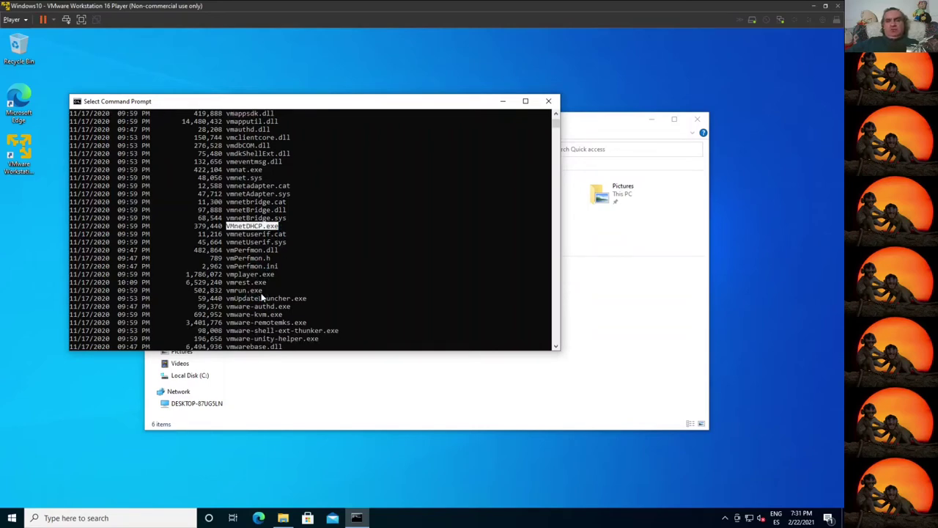
scroll(297, 322, "down", 2)
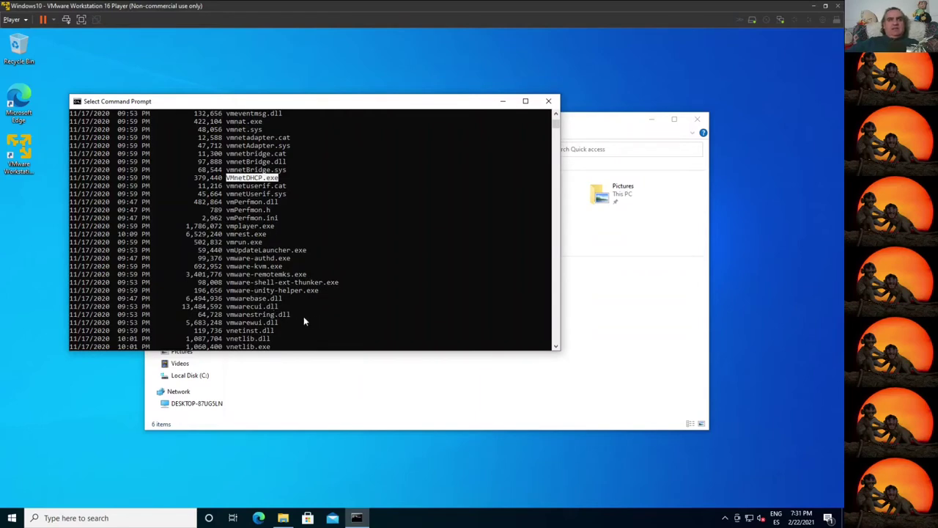
scroll(285, 322, "down", 2)
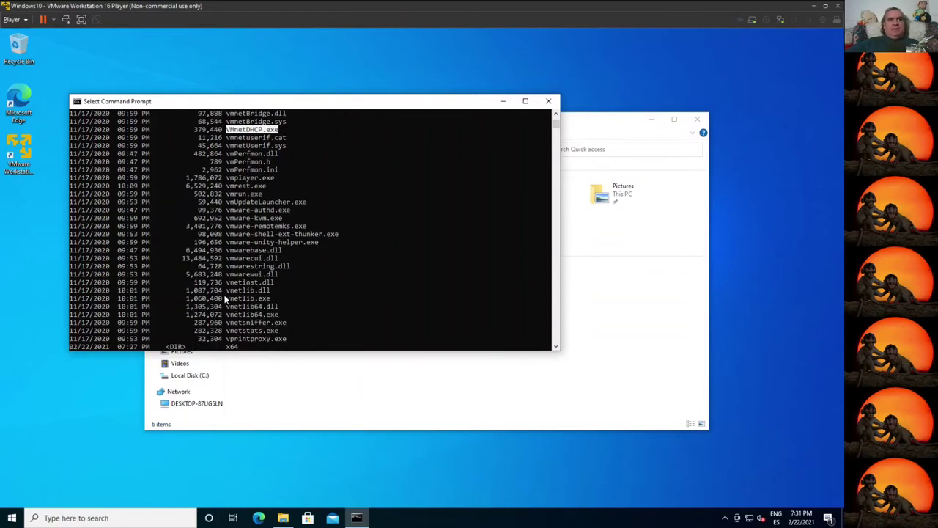
left_click_drag(227, 298, 271, 299)
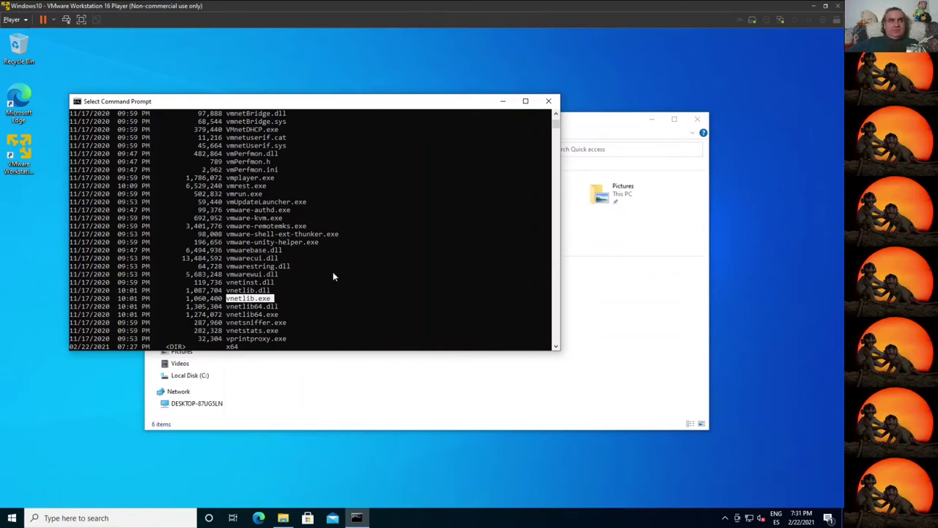
right_click(312, 281)
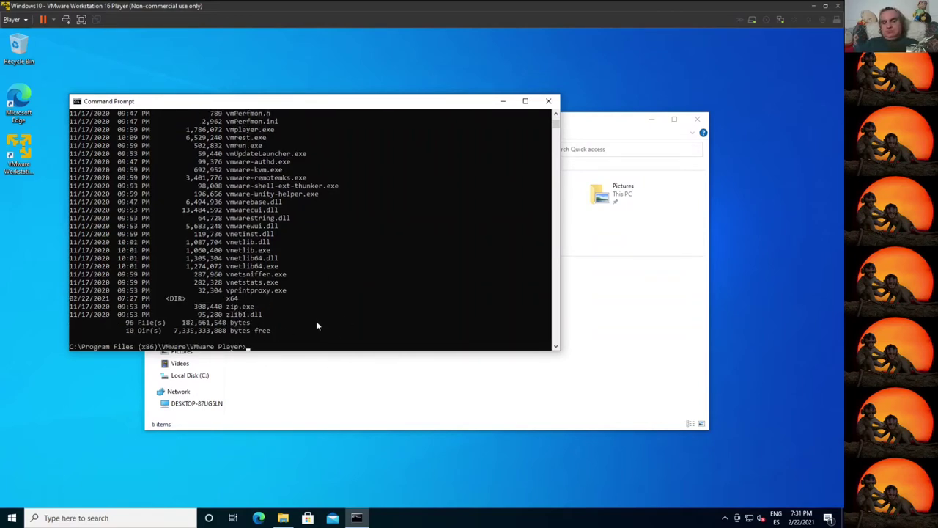
Step: Run ipconfig and highlight VMnet1's 192.168.141.1 and VMnet8's 192.168.255.1 addresses
type("ipconfig")
key("Return")
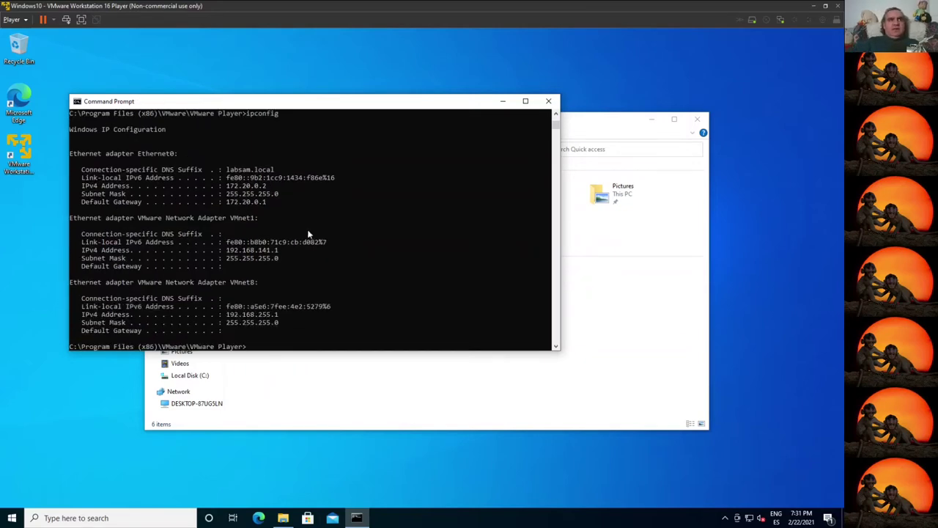
left_click_drag(230, 217, 255, 219)
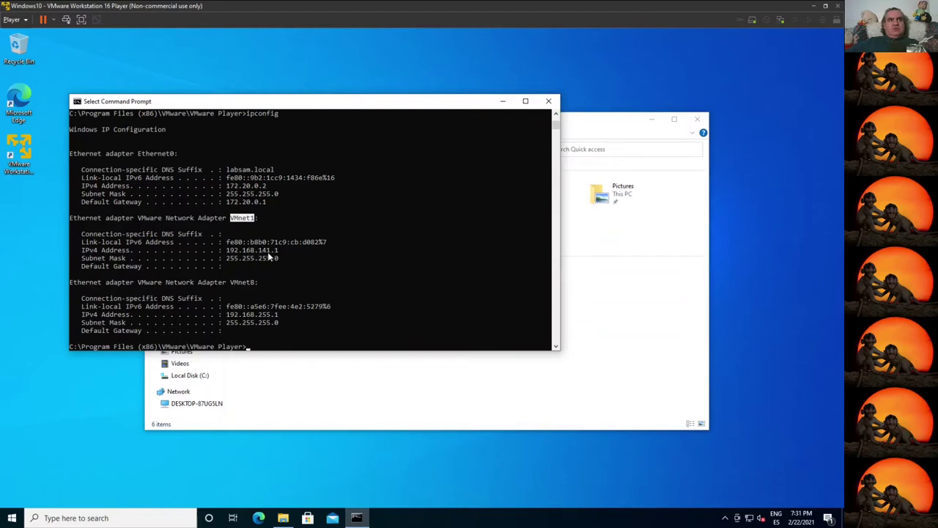
left_click_drag(278, 251, 227, 252)
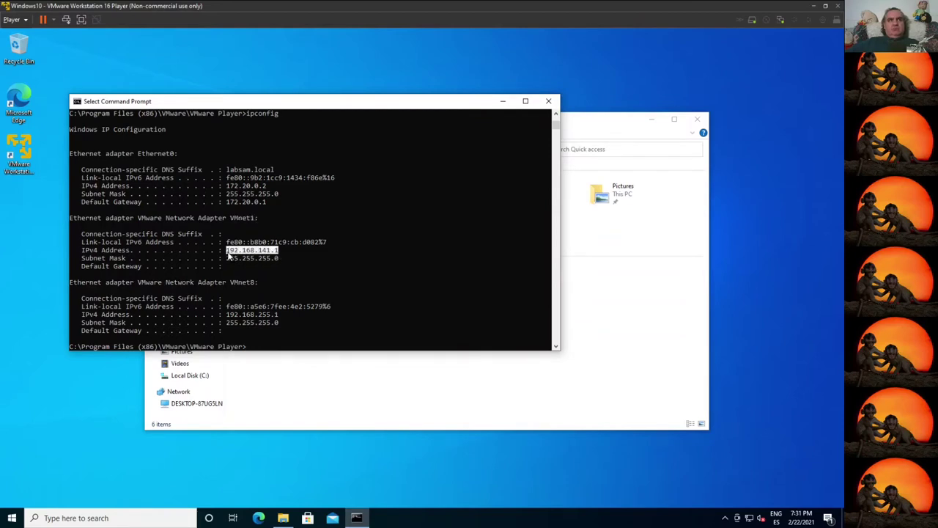
left_click_drag(230, 314, 276, 320)
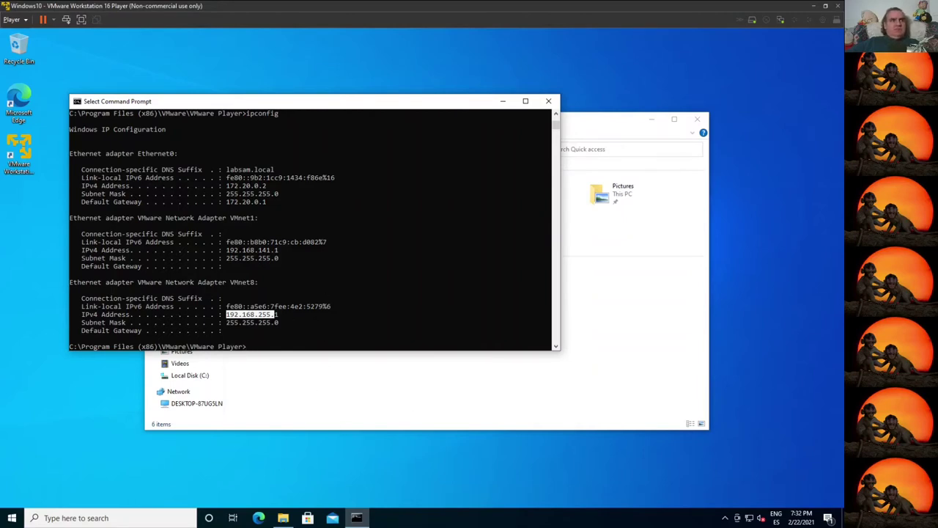
left_click(297, 300)
left_click(273, 315)
left_click_drag(228, 315, 282, 316)
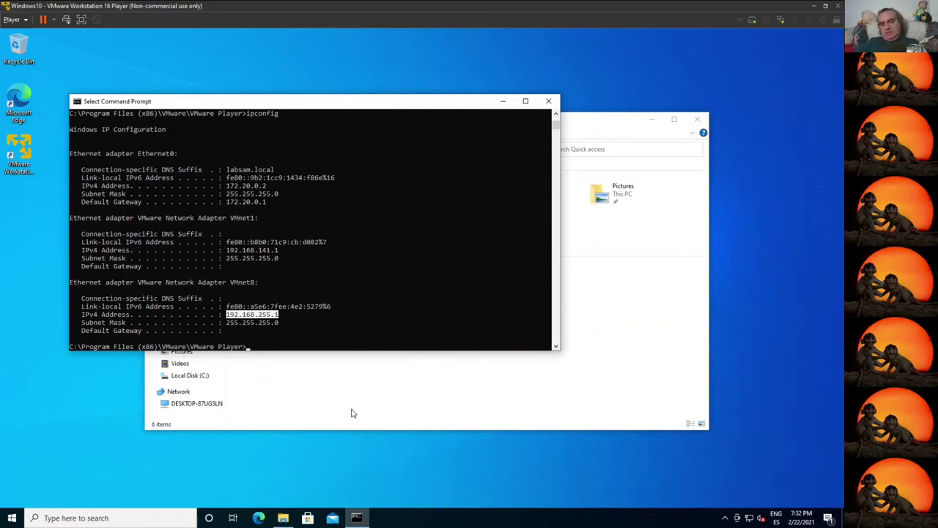
key("Return")
Step: Launch the Services console with services.msc, correcting the misspelled command
type("cerci")
key("BackSpace")
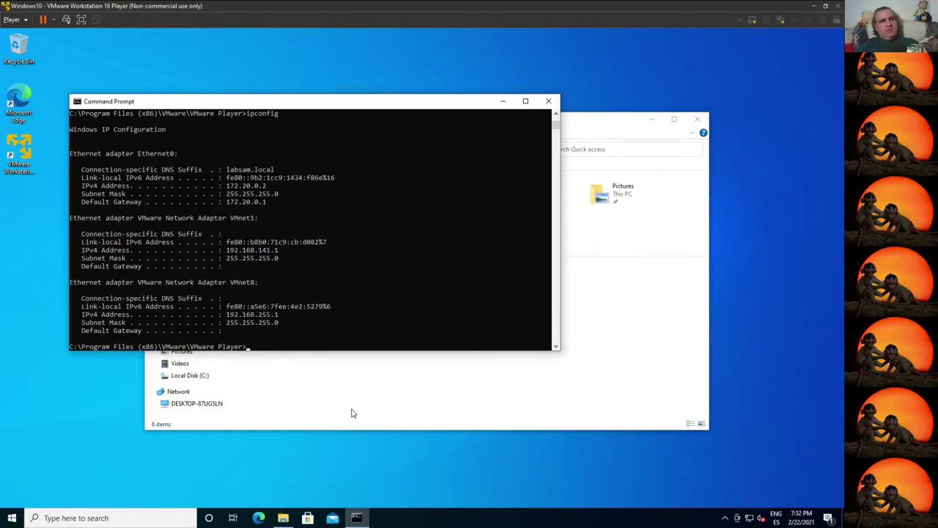
type("servies.mscesmsc")
key("Return")
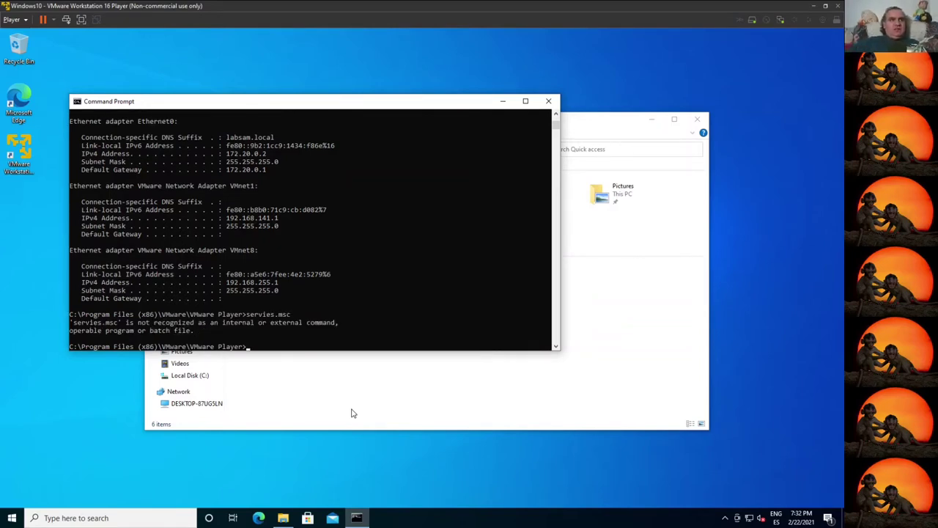
key("Up")
key("Left")
key("Left")
key("Left")
key("Left")
type("c")
key("Return")
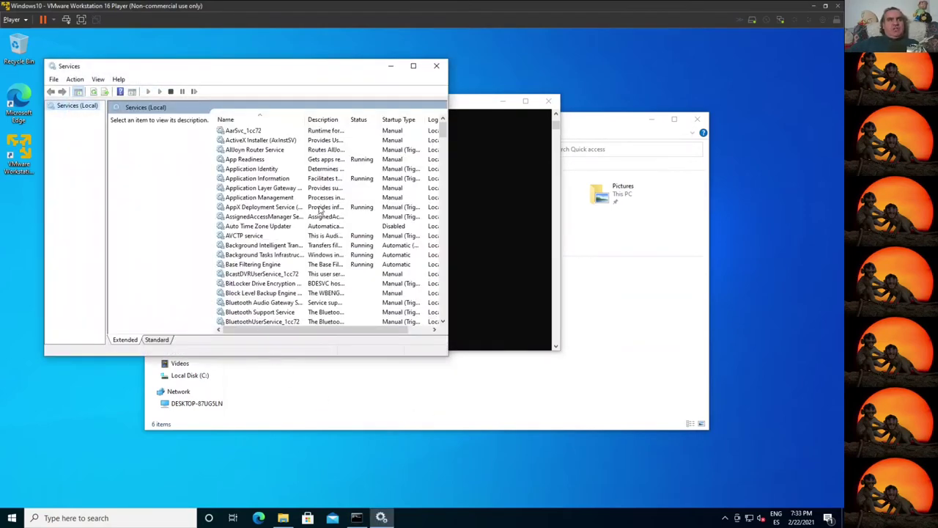
Step: In the maximized Services list, stop VMware NAT Service and then VMware DHCP Service
left_click(413, 65)
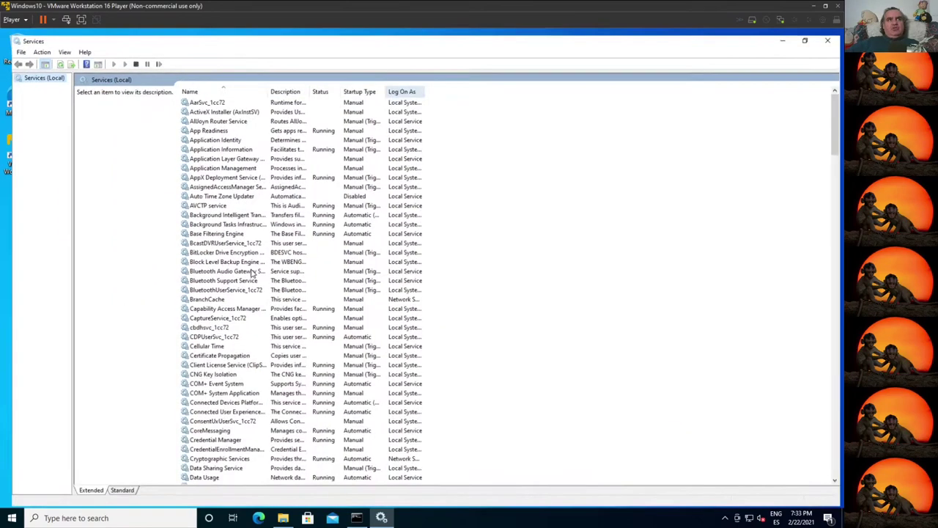
left_click(248, 298)
key("v")
key("v")
left_click(233, 136)
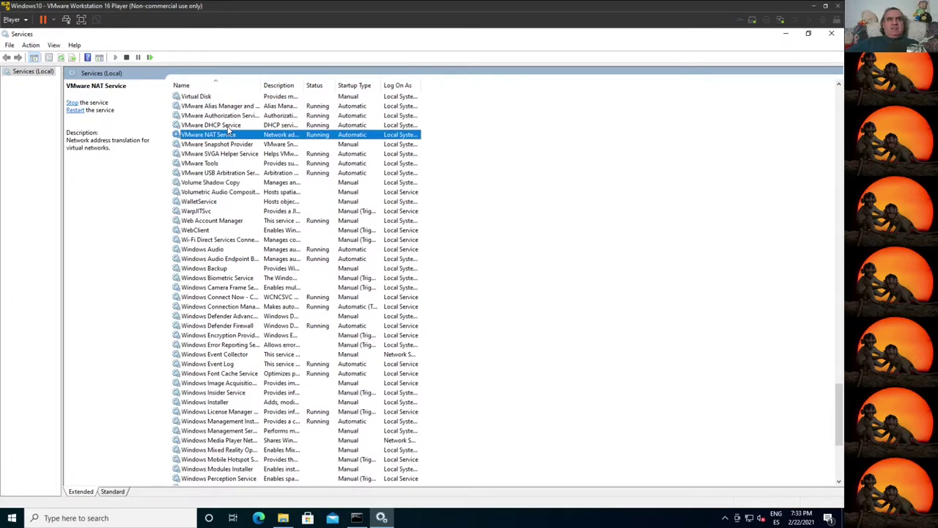
left_click(126, 57)
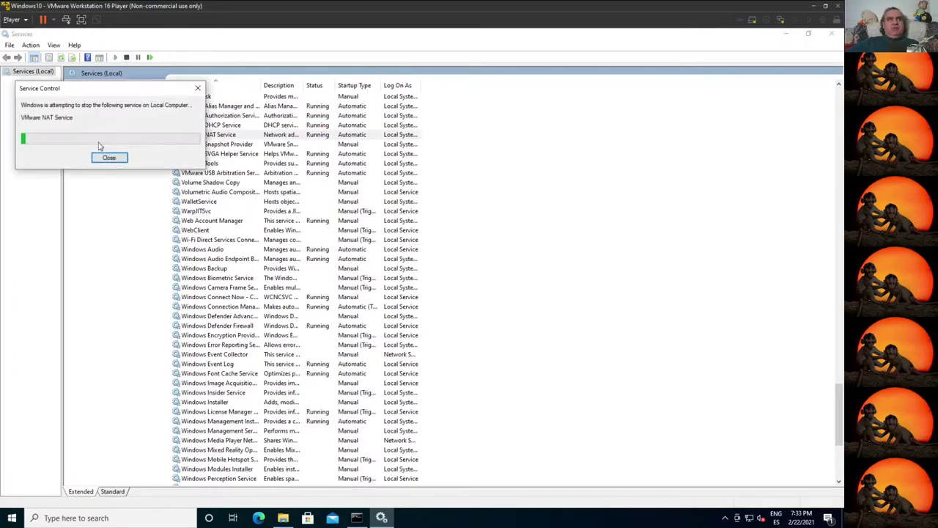
left_click(212, 127)
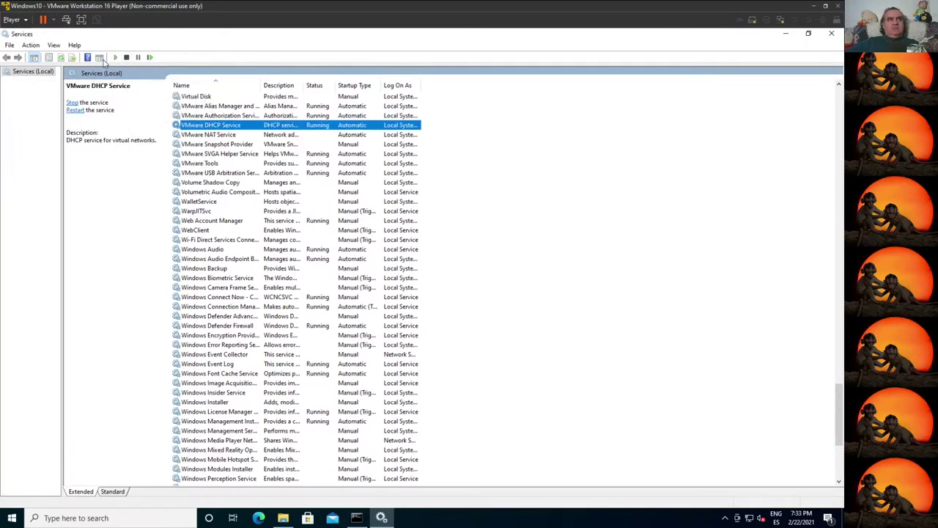
left_click(126, 57)
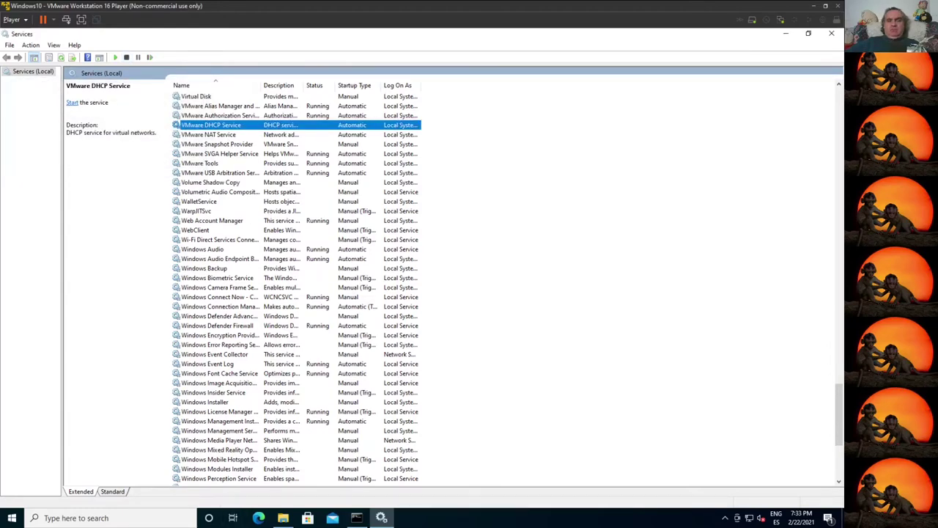
scroll(209, 481, "down", 4)
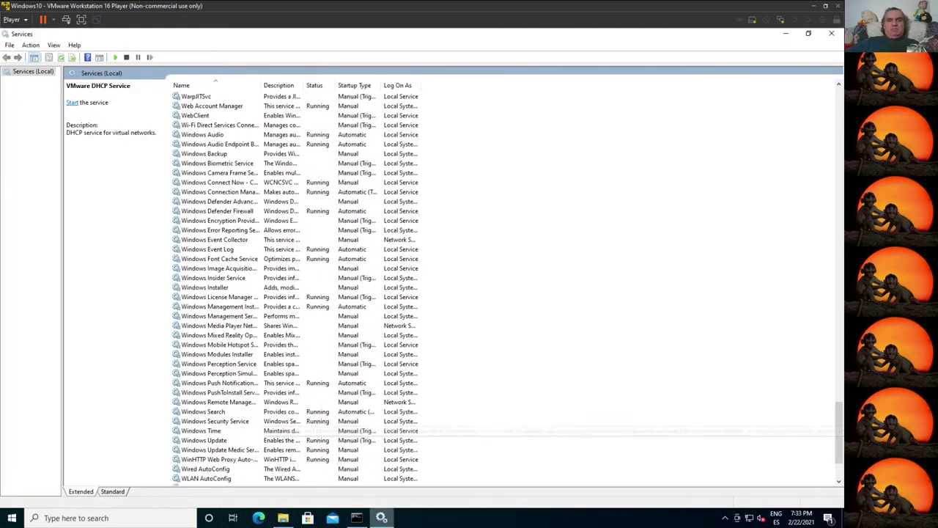
mouse_move(381, 518)
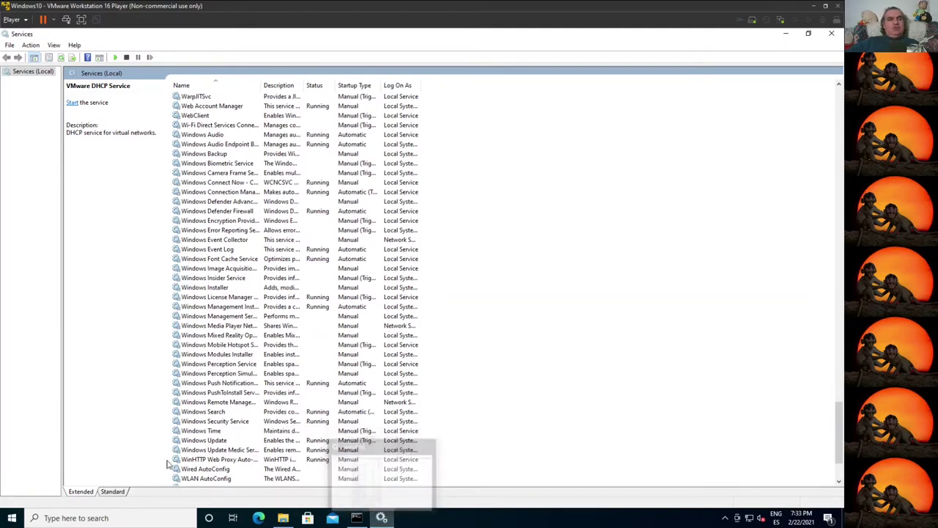
Step: In Command Prompt, change to C:\ProgramData\VMware and list its files
mouse_move(283, 517)
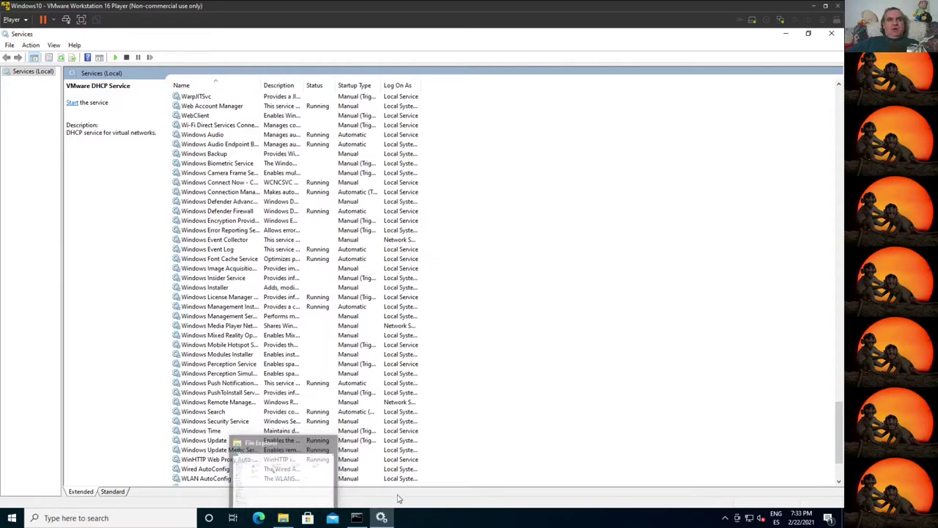
left_click(356, 519)
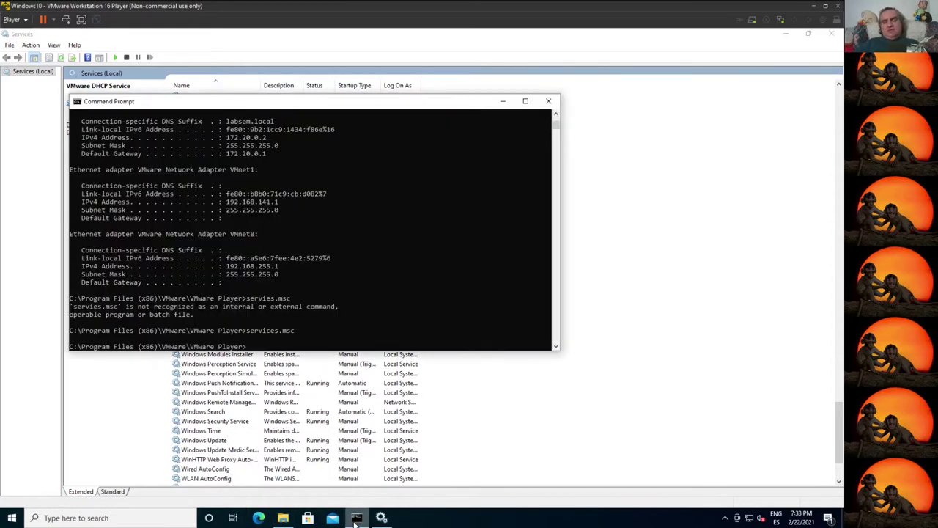
type("cd %prog")
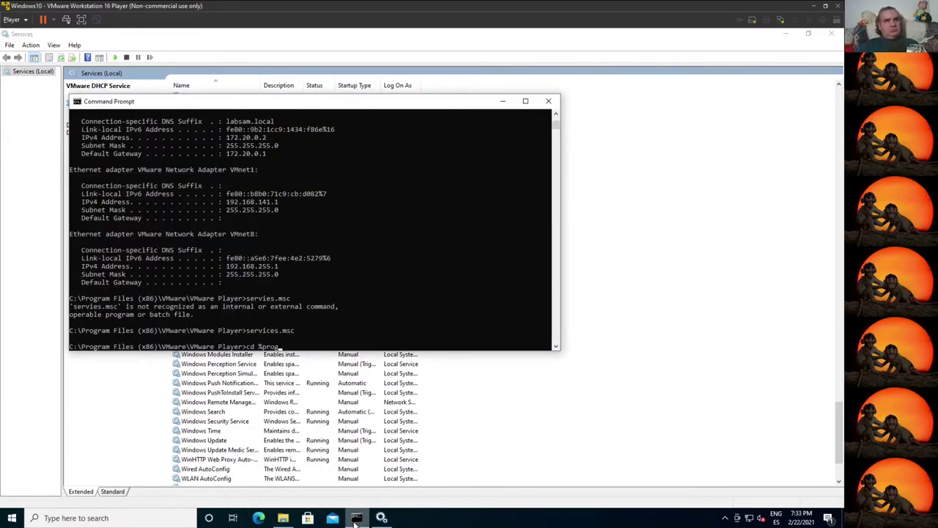
type("ramdata%")
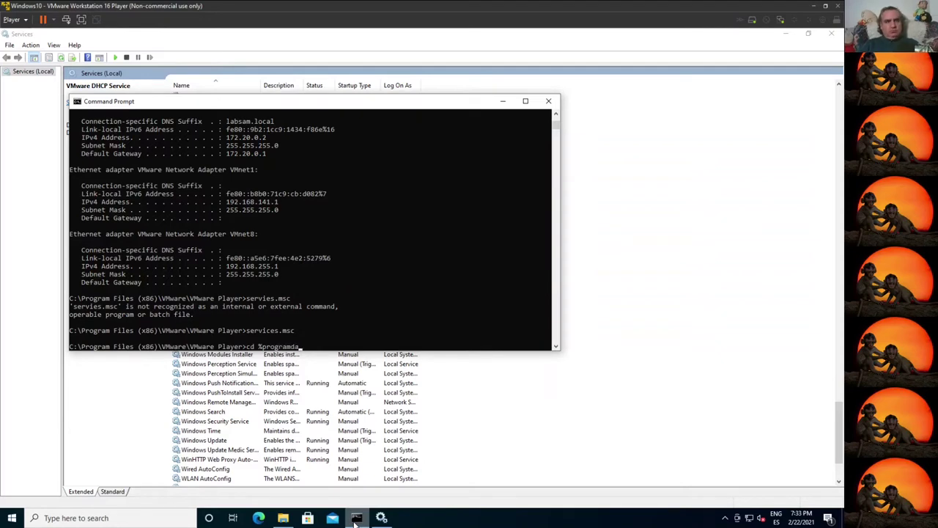
key("Return")
type("cd VMware")
key("Return")
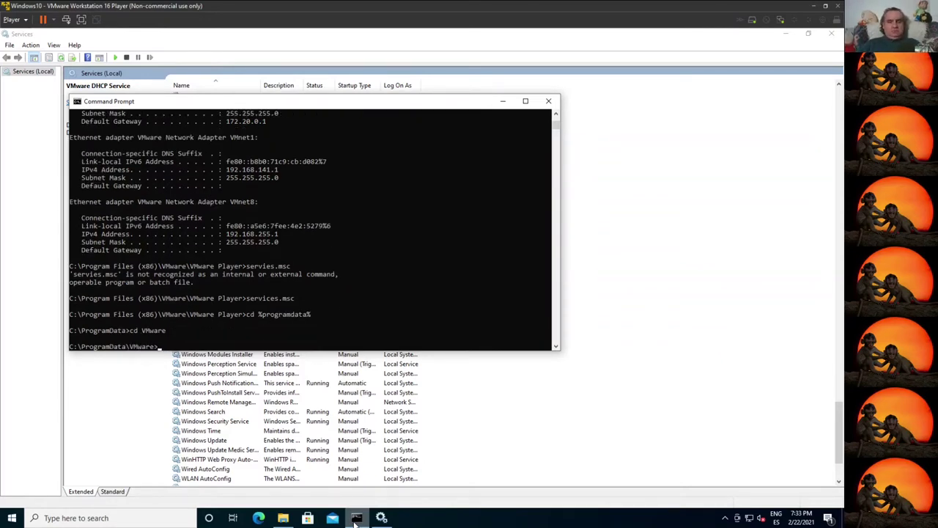
type("dir")
key("Return")
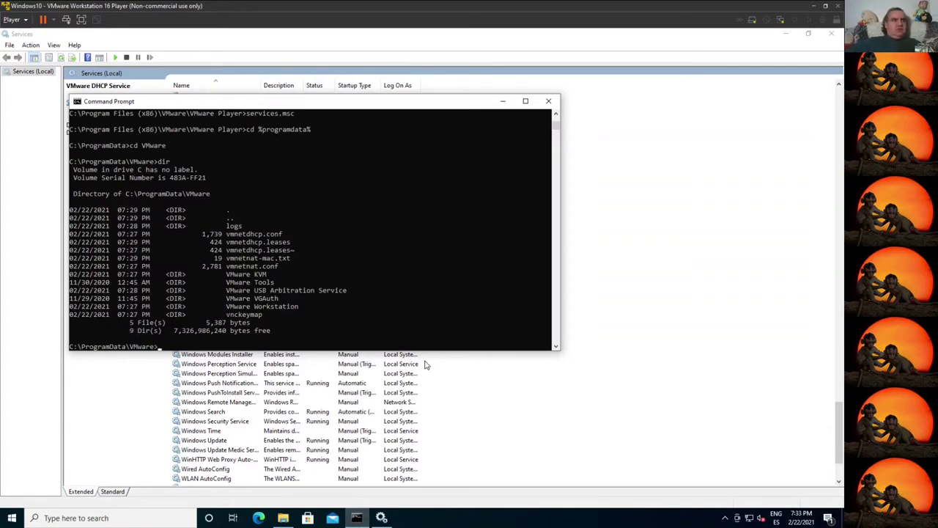
Step: Select vmnetnat.conf in the listing and start the notepad command to open it
left_click_drag(222, 233, 282, 256)
left_click_drag(227, 266, 282, 267)
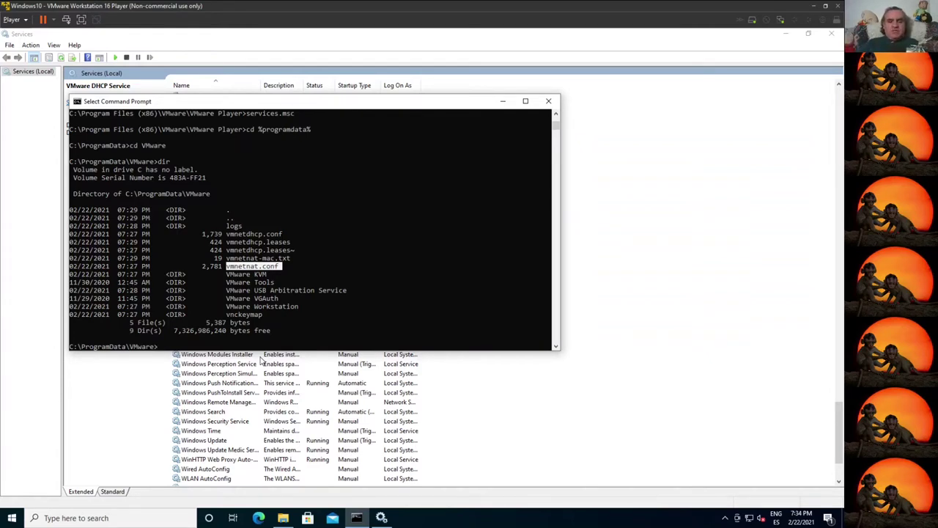
type("notepad")
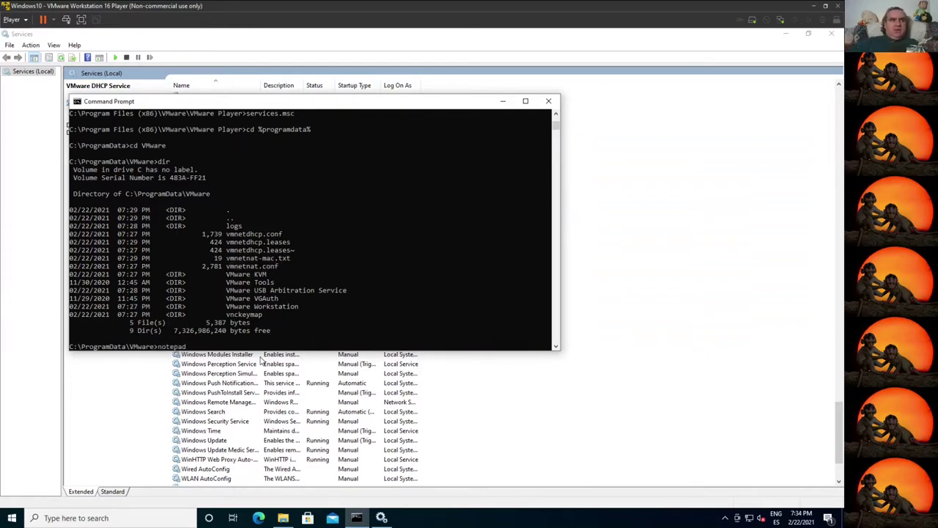
left_click_drag(228, 268, 281, 272)
Step: Open vmnetnat.conf in Notepad and change the gateway 192.168.255.2/24 to 172.31.255.2/24
right_click(281, 273)
right_click(281, 273)
key("Return")
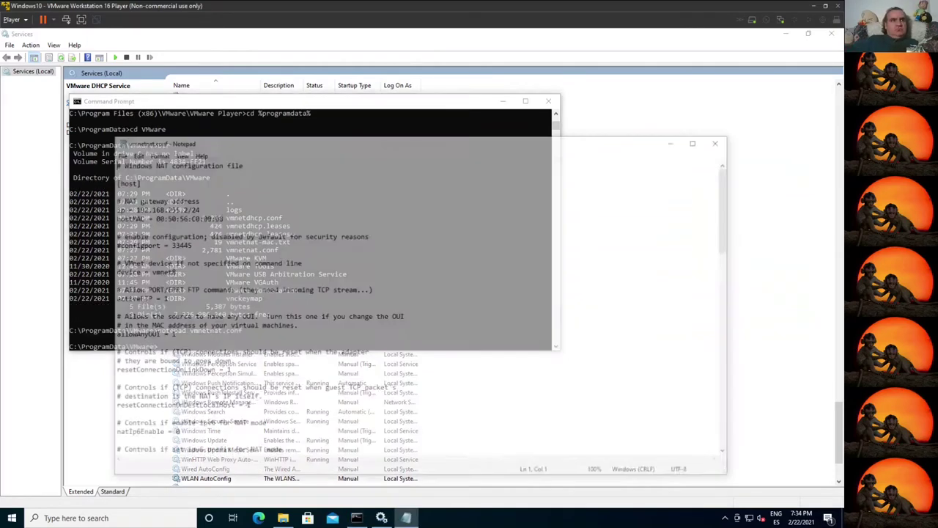
left_click_drag(131, 209, 184, 208)
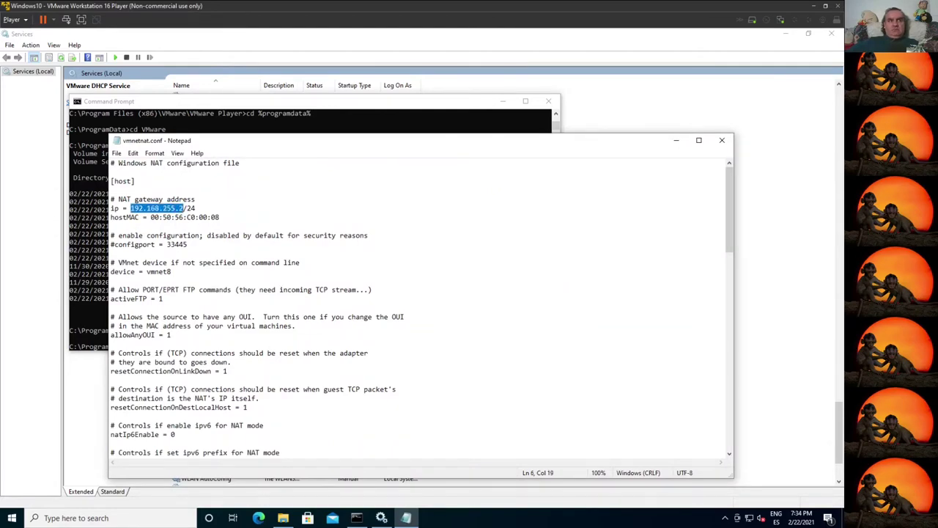
scroll(422, 308, "down", 3)
scroll(422, 308, "up", 3)
left_click(176, 209)
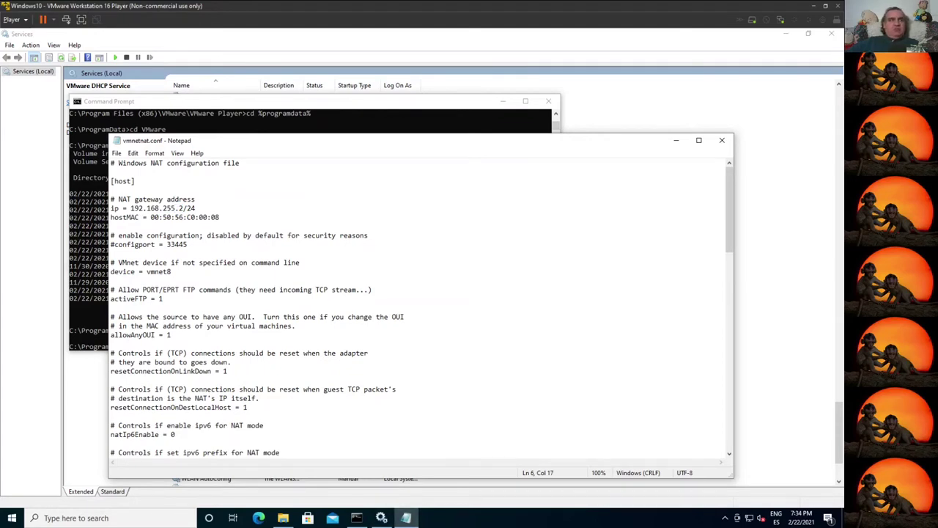
left_click_drag(159, 208, 130, 208)
type("172.31.2")
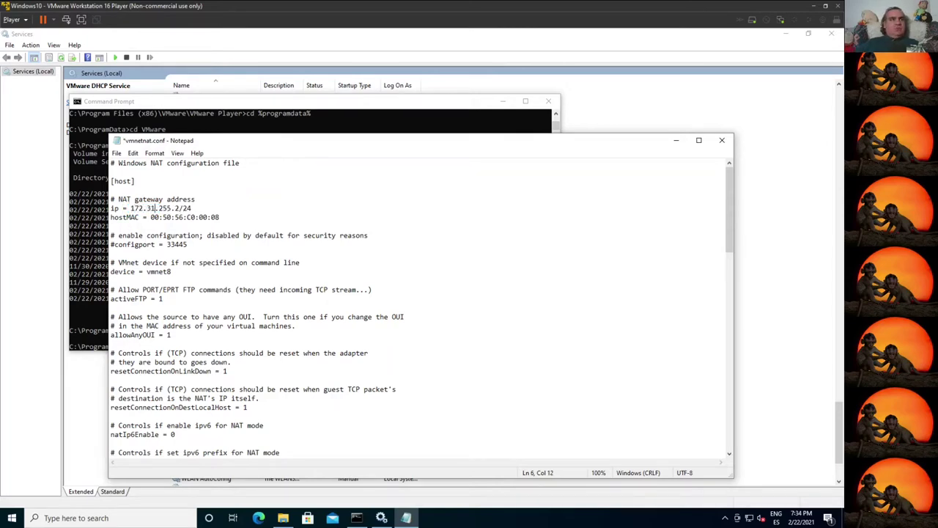
type("5")
key("Right")
Step: Try saving the edited file, dismiss the Save As prompt, and close Notepad
left_click(116, 153)
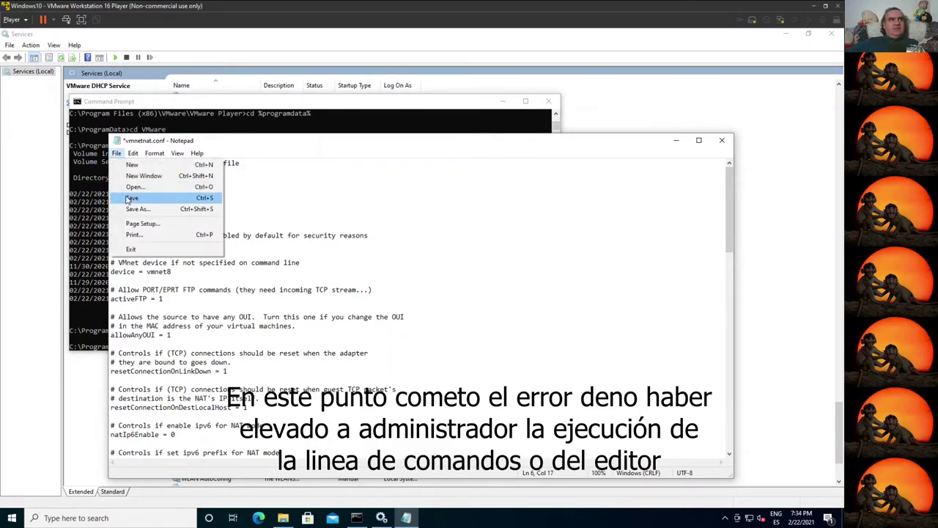
left_click(129, 200)
key("Escape")
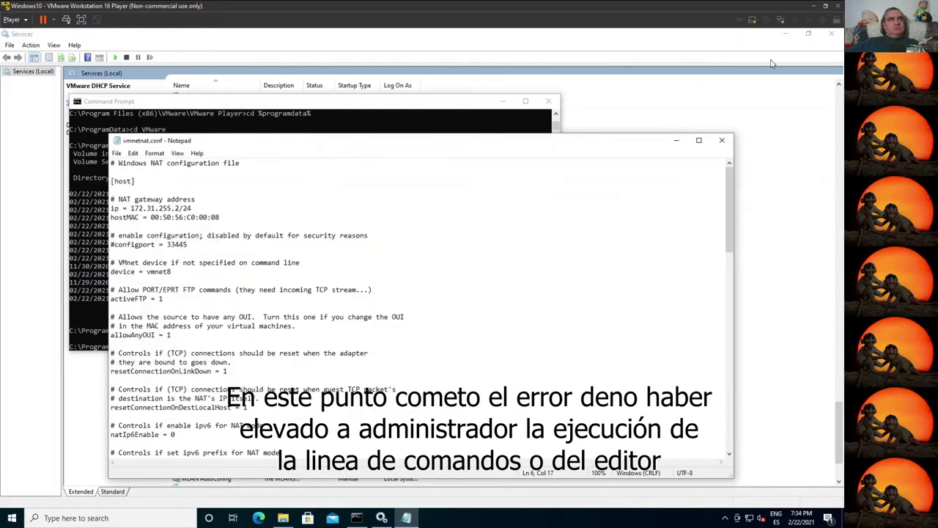
left_click(721, 140)
Step: Print vmnetnat.conf with 'type' to confirm the gateway still reads 192.168.255.2
type("type")
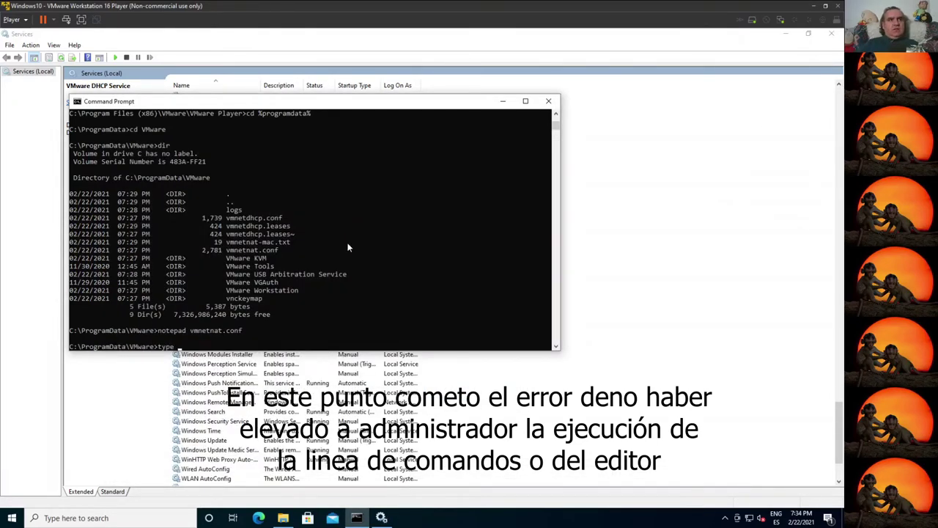
type(" vmnetnat.conf")
key("Return")
scroll(349, 246, "up", 15)
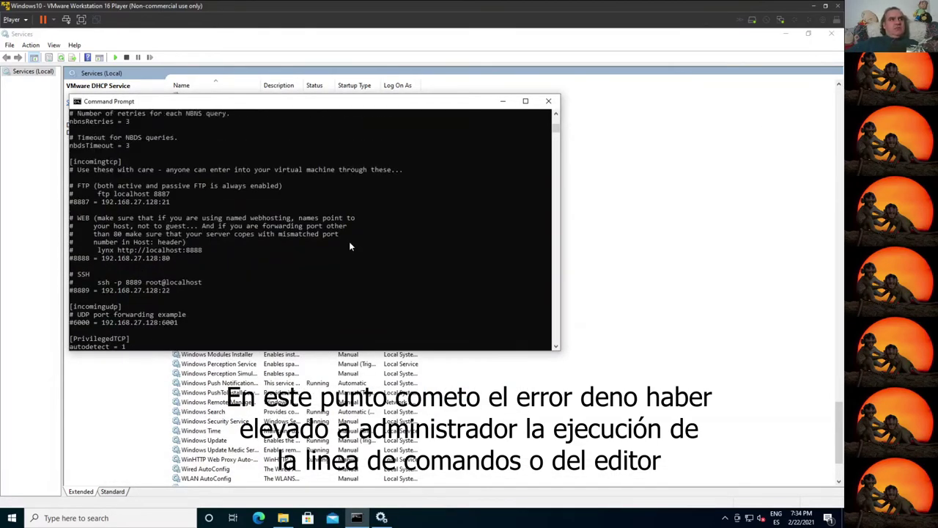
scroll(161, 222, "up", 10)
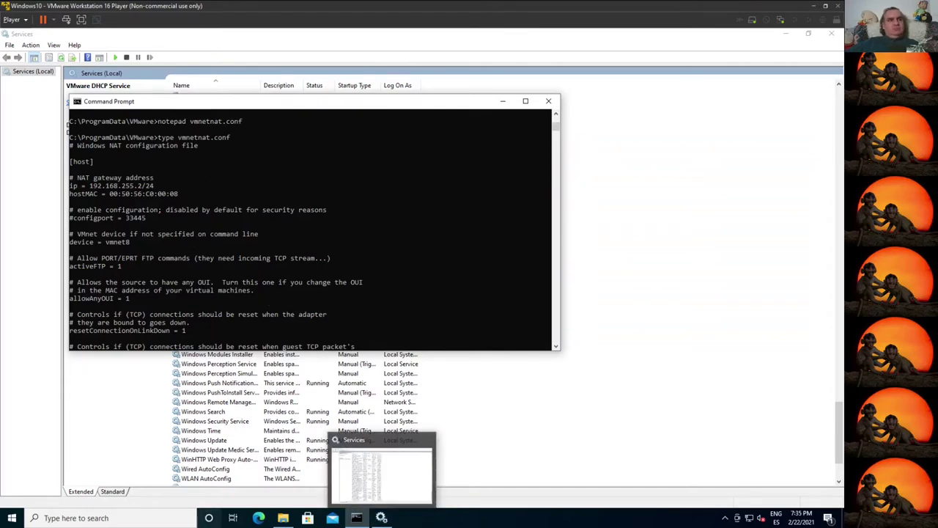
Step: Launch an elevated Command Prompt from the taskbar via Run as administrator
right_click(356, 517)
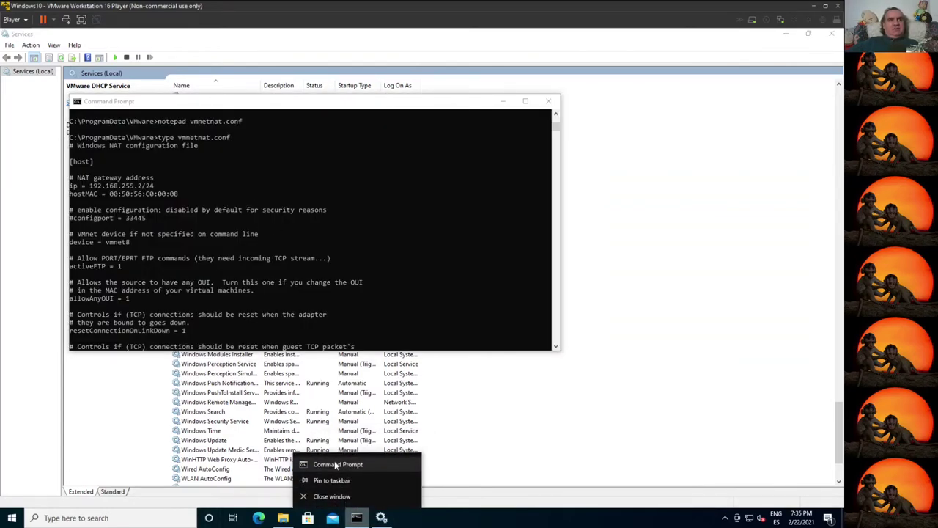
right_click(337, 464)
left_click(380, 401)
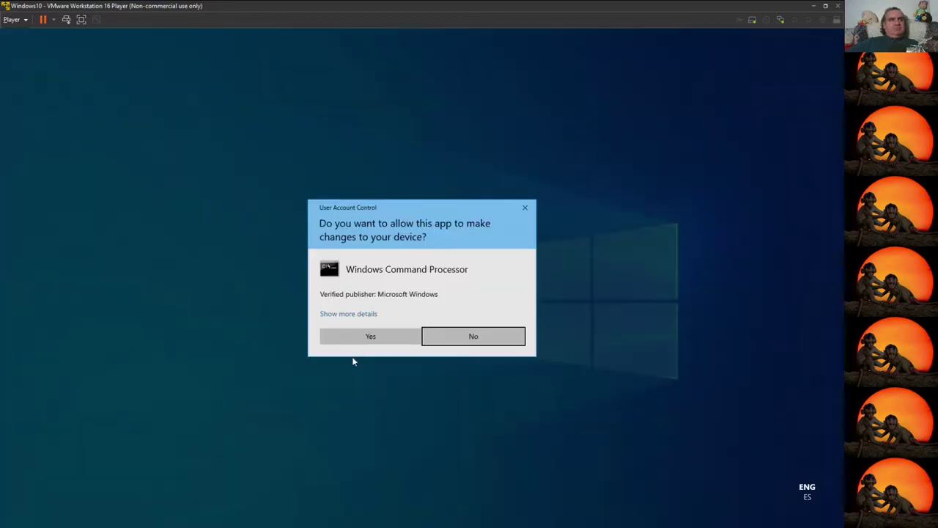
left_click(346, 334)
left_click_drag(220, 88, 413, 62)
scroll(155, 276, "up", 2)
Step: Copy the C:\ProgramData\VMware path and cd into it in the administrator console
left_click(108, 219)
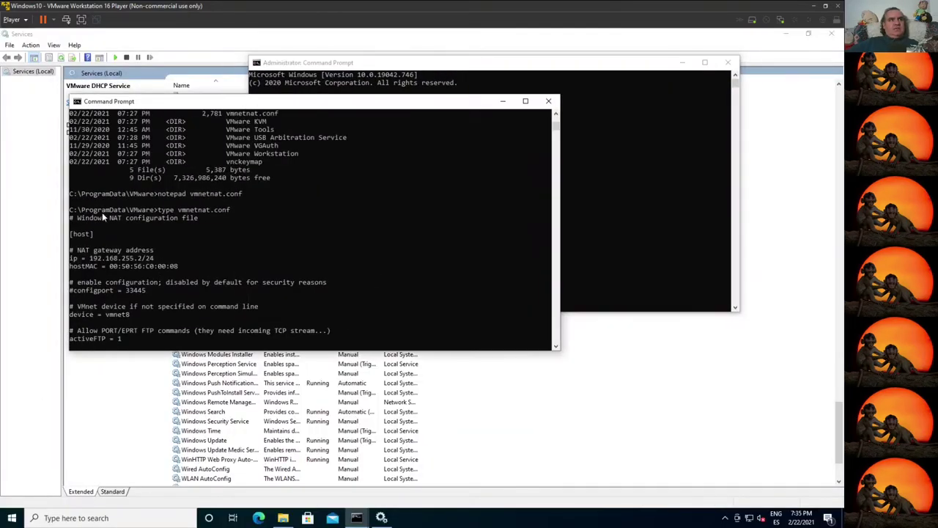
left_click_drag(74, 213, 157, 216)
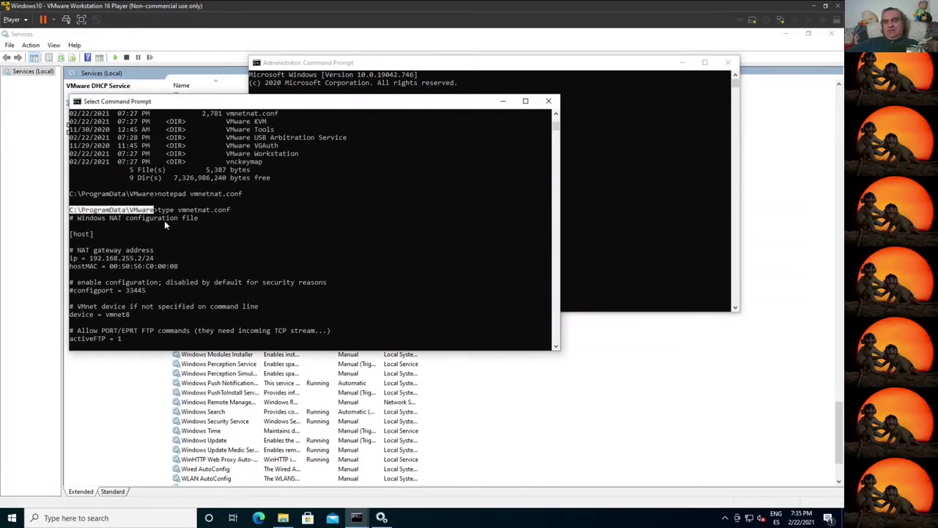
right_click(164, 220)
left_click(349, 233)
type("cd")
right_click(492, 212)
key("Return")
Step: Close the old non-administrator console and enter the notepad vmnetnat.conf command
key("alt+Tab")
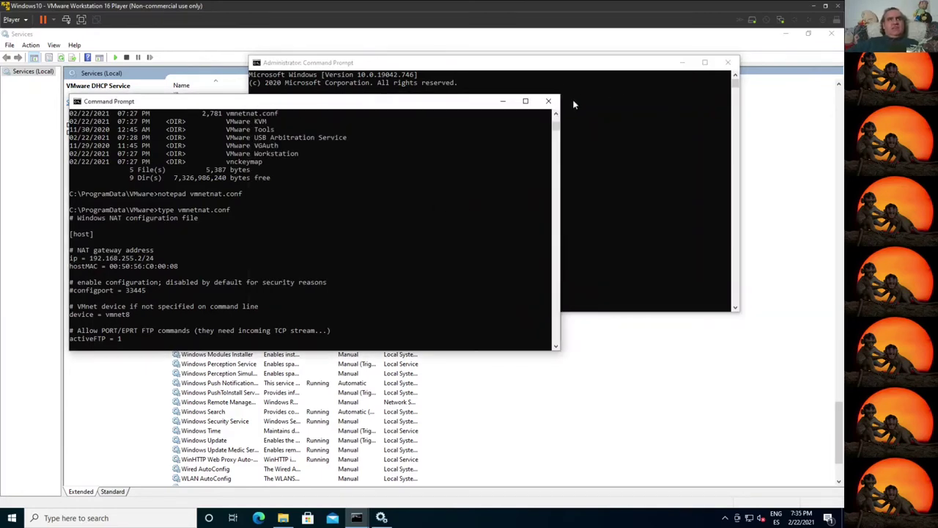
left_click(549, 101)
type("notepad ")
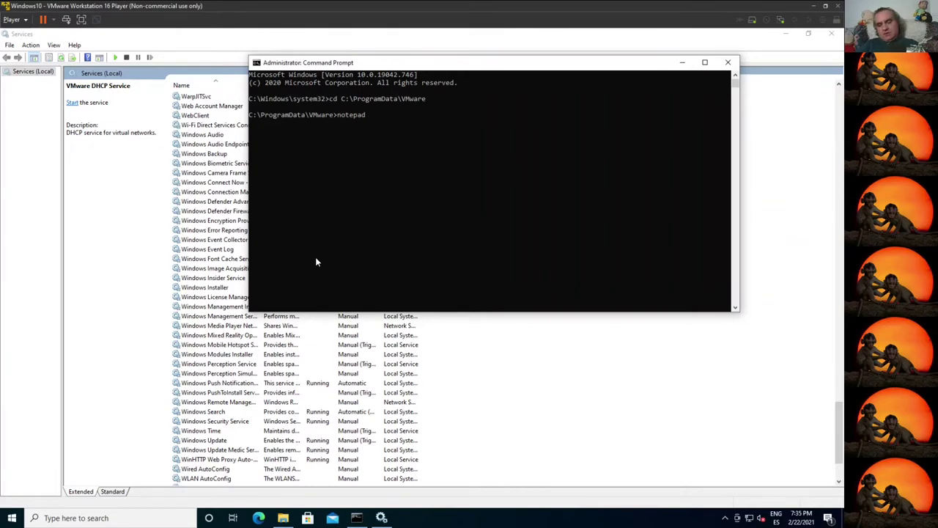
type("vmn")
key("Tab")
key("Tab")
Step: Change the vmnetnat.conf gateway to 172.31.255.2/24, save it as administrator, and close Notepad
key("Return")
left_click_drag(159, 208, 130, 208)
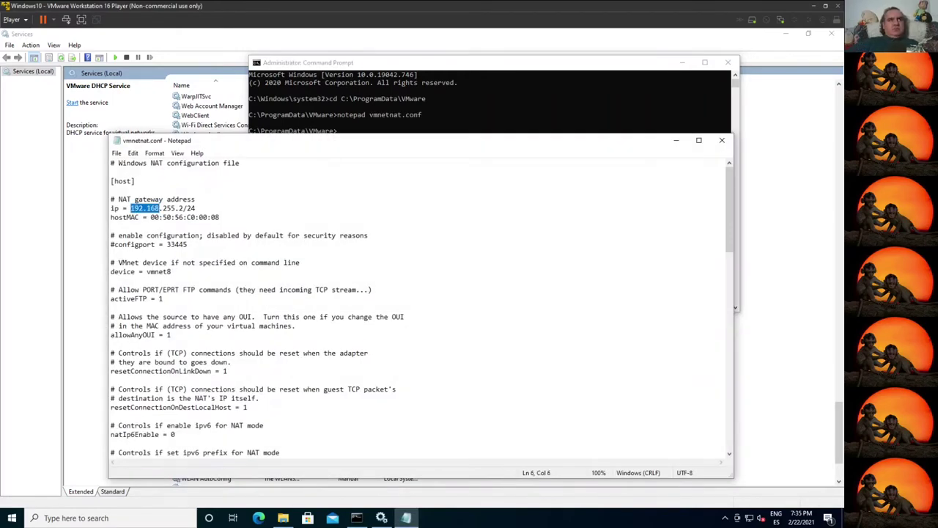
type("172.31")
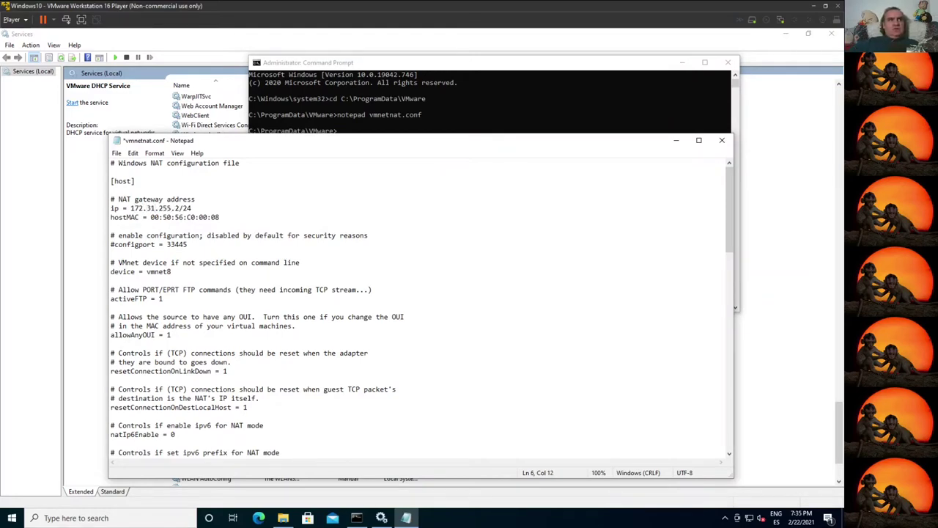
left_click(118, 152)
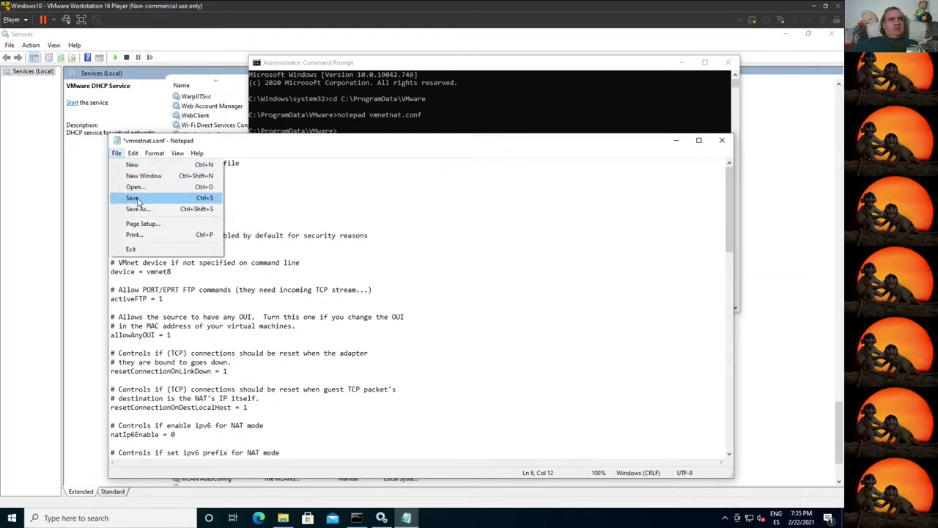
left_click(125, 198)
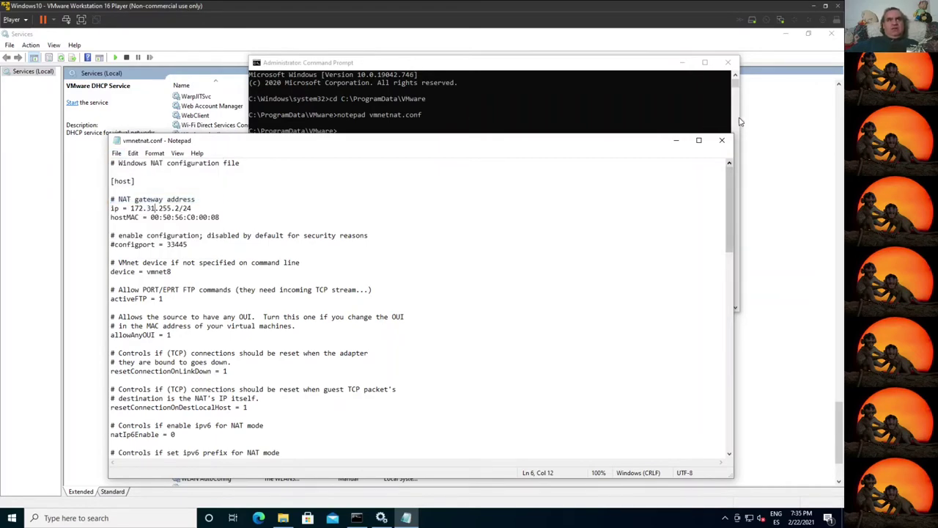
key("alt+F4")
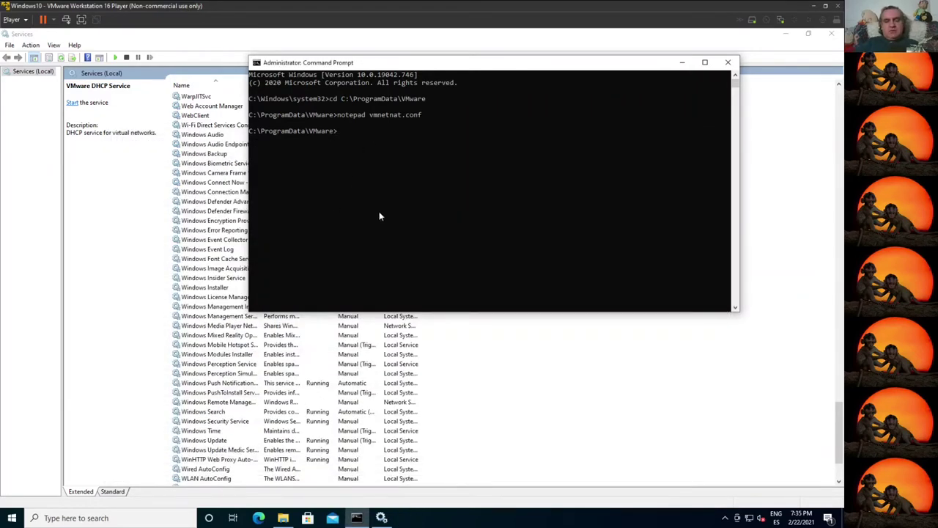
Step: List the folder with dir to confirm vmnetnat.conf's new 07:35 PM timestamp
type("dir")
key("Return")
left_click_drag(337, 220, 287, 223)
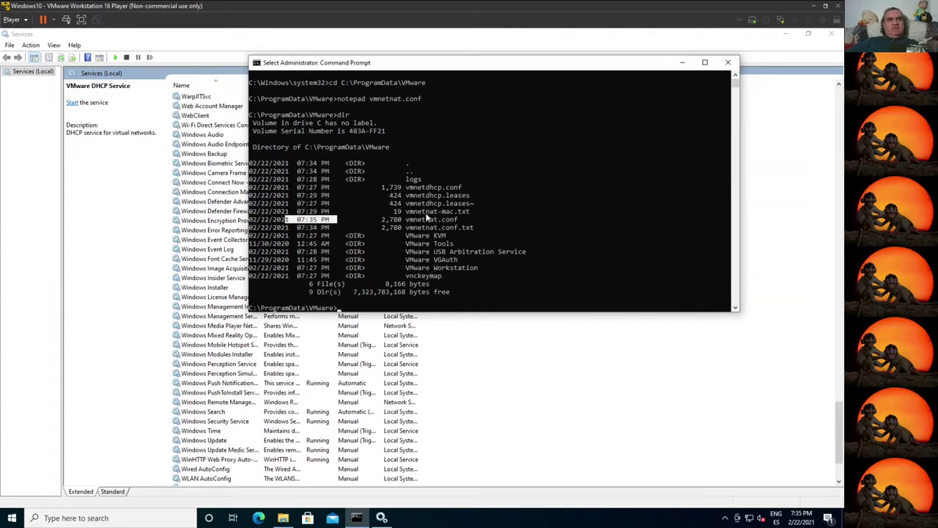
key("Return")
Step: Open vmnetdhcp.conf in Notepad by editing the recalled notepad command
type("dir")
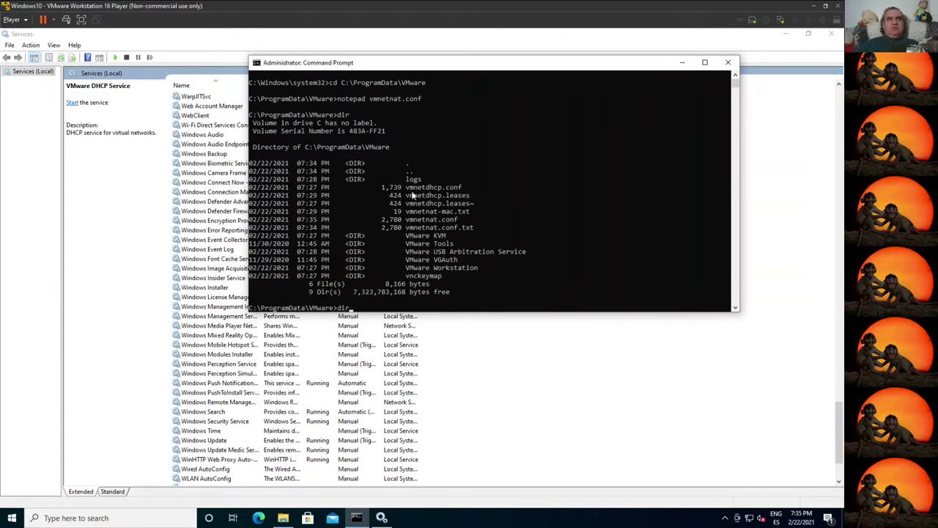
key("Up")
key("Up")
key("BackSpace")
key("BackSpace")
key("BackSpace")
key("BackSpace")
key("BackSpace")
key("BackSpace")
key("BackSpace")
key("BackSpace")
type("dhcp.conf")
key("Return")
Step: Replace all occurrences of 192.168.255. with 172.31.255. in vmnetdhcp.conf
scroll(418, 308, "down", 2)
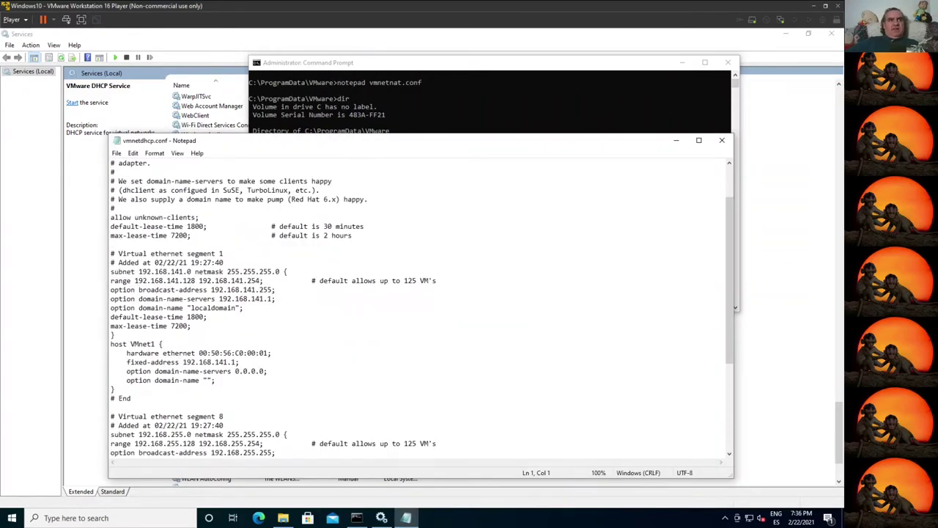
scroll(418, 308, "down", 2)
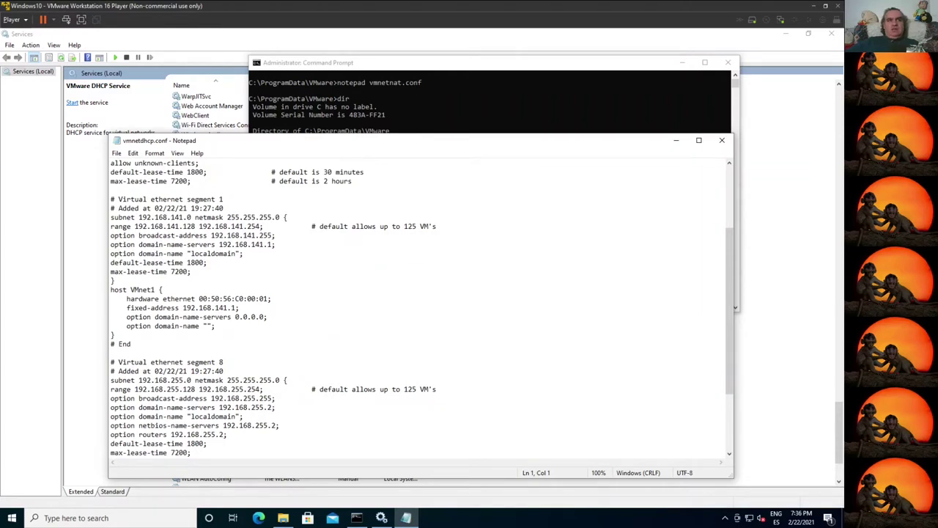
left_click_drag(139, 380, 167, 380)
left_click(215, 326)
key("ctrl+h")
type("192.168.")
key("Tab")
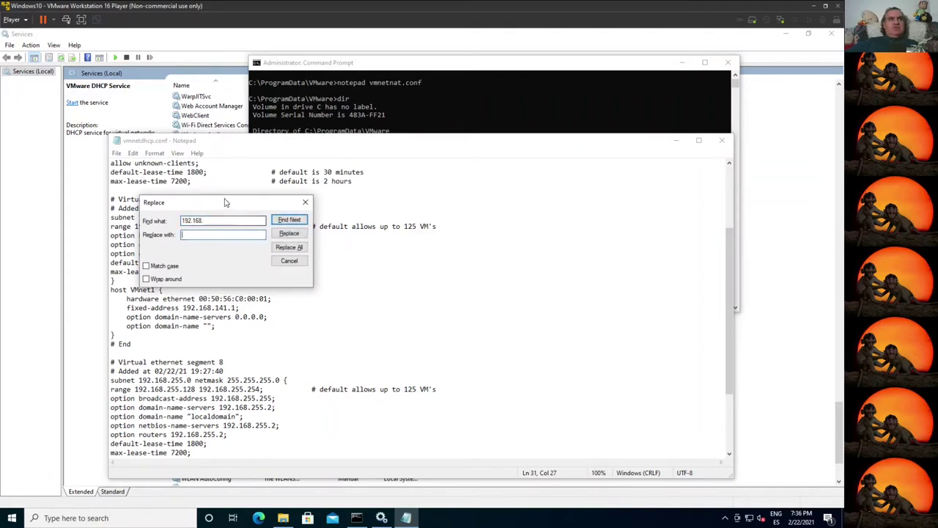
left_click_drag(226, 203, 398, 191)
left_click(399, 208)
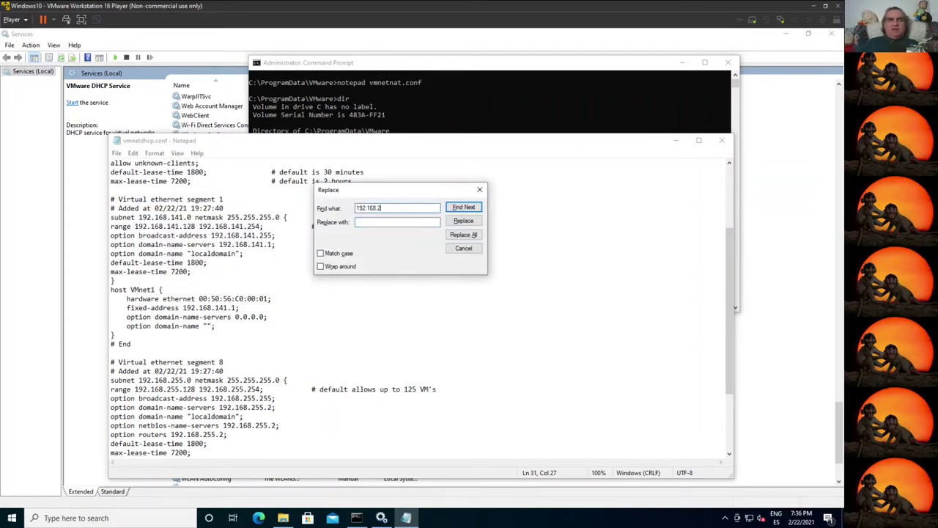
key("Tab")
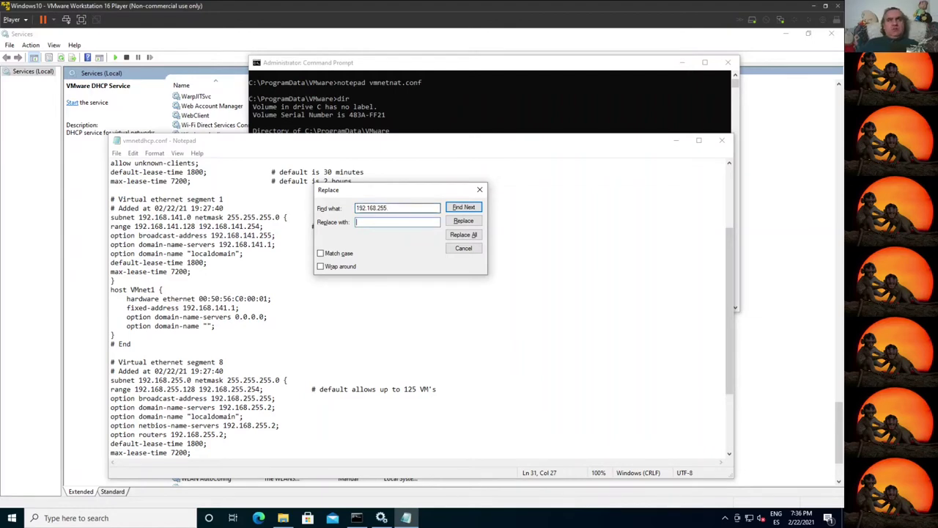
type("172.31.255.")
left_click(460, 234)
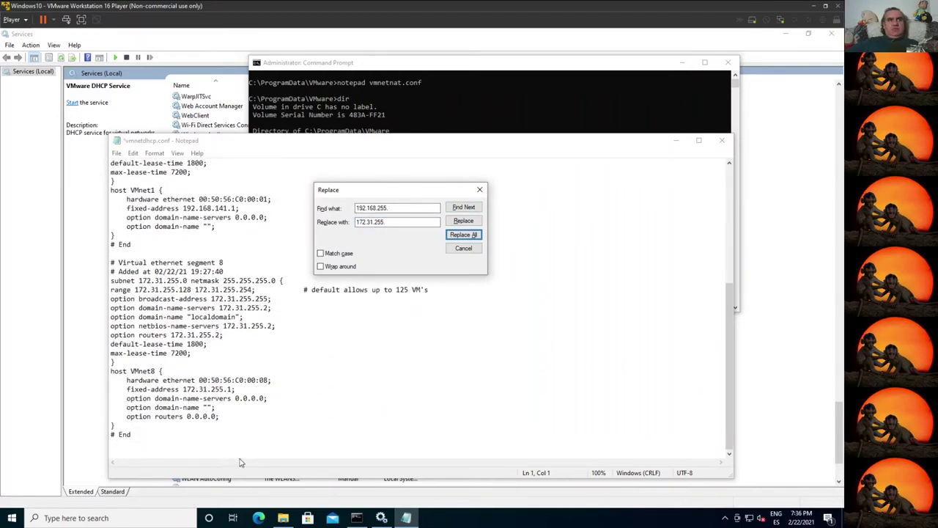
Step: Replace all occurrences of 192.168.141. with 172.31.254
scroll(417, 308, "up", 7)
mouse_move(183, 317)
left_mouse_down()
mouse_move(131, 316)
mouse_move(187, 317)
mouse_move(179, 316)
left_mouse_up()
key("ctrl+h")
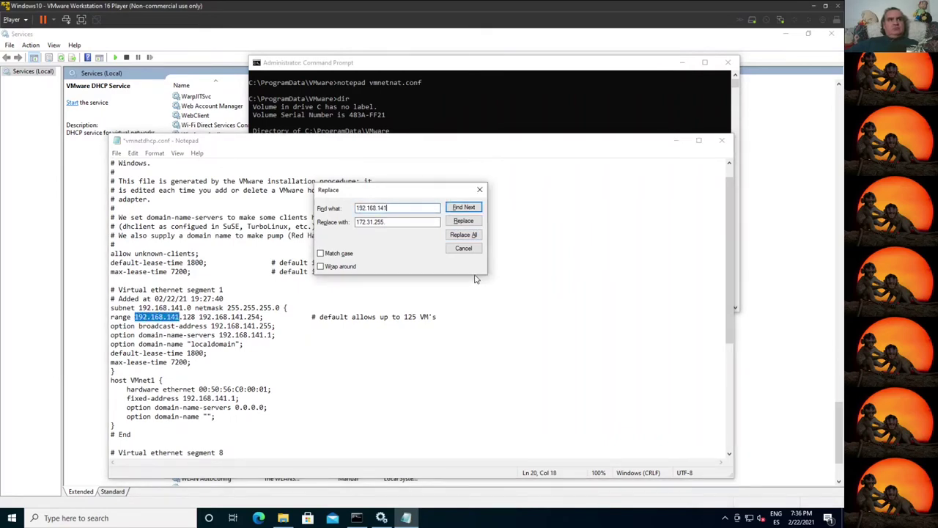
type(".")
key("Tab")
key("End")
type(".")
key("BackSpace")
type("4")
left_click(464, 235)
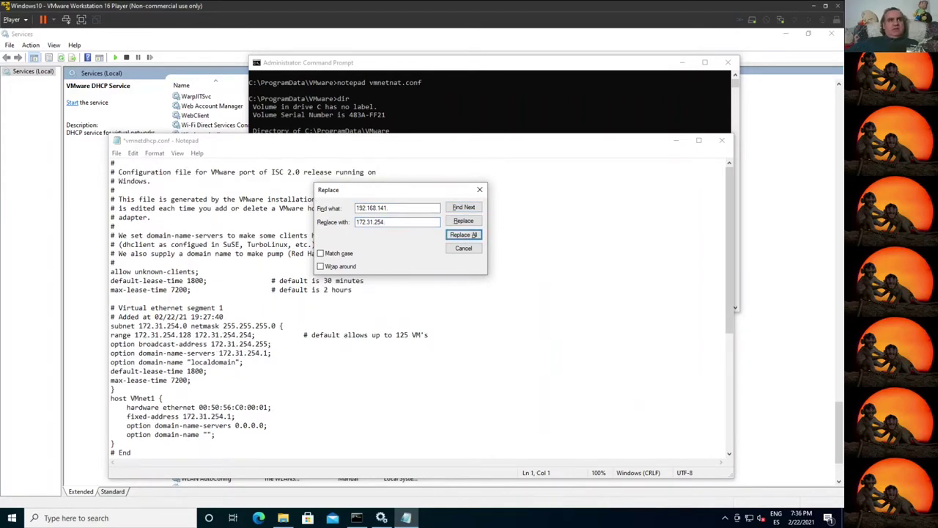
Step: Close the Replace dialog and save vmnetdhcp.conf
scroll(421, 311, "down", 3)
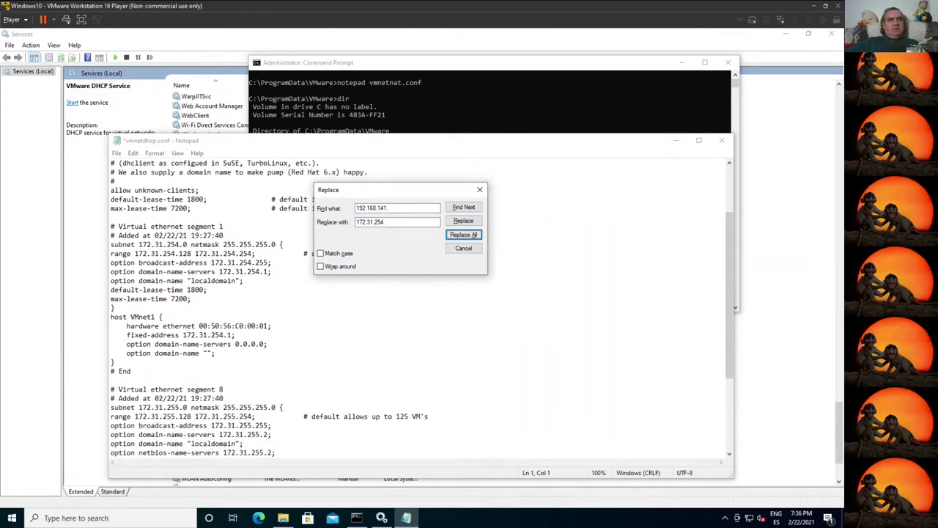
left_click(463, 248)
left_click(117, 153)
left_click(134, 198)
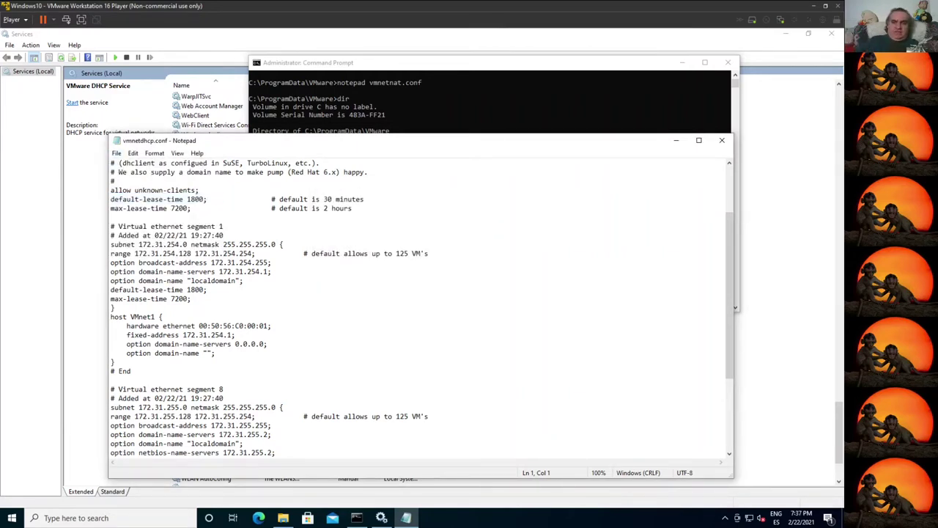
Step: Minimize Notepad, launch regedit, and expand HKLM\SOFTWARE\WOW6432Node
left_click(675, 140)
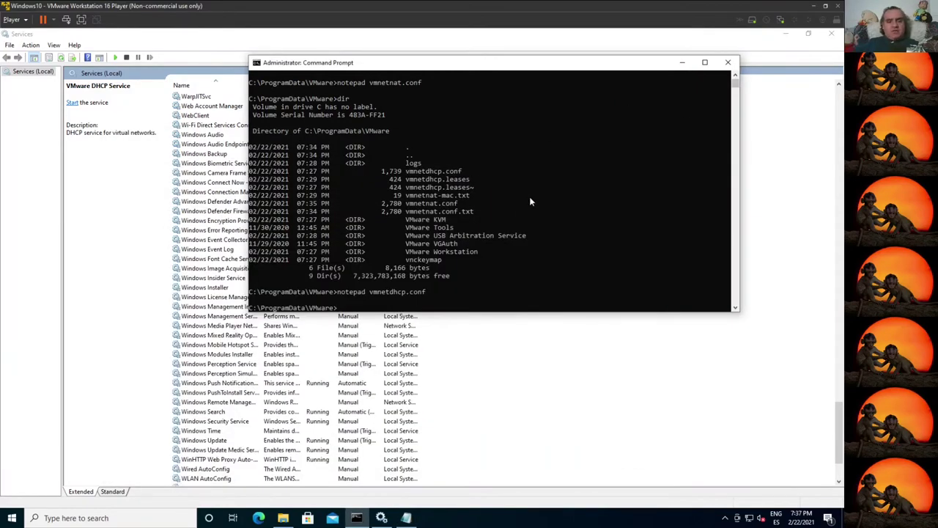
type("regedit")
key("Return")
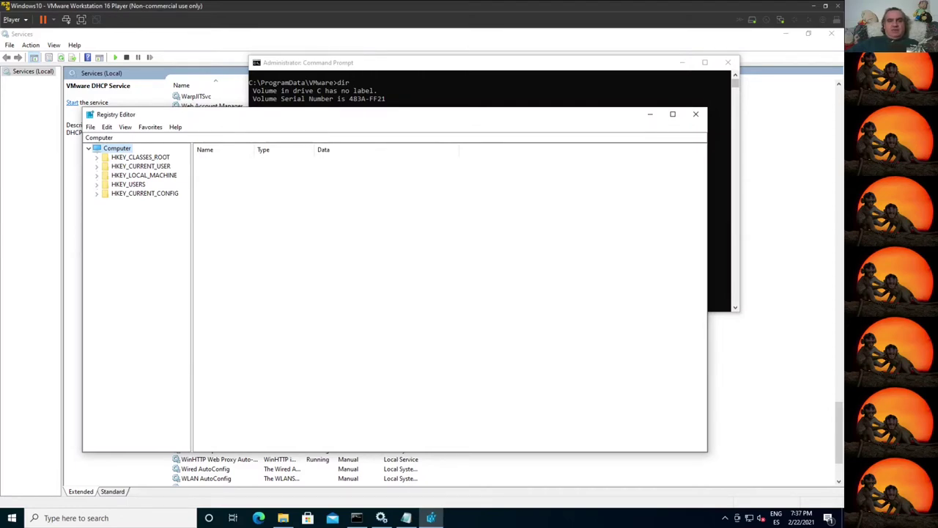
left_click(96, 175)
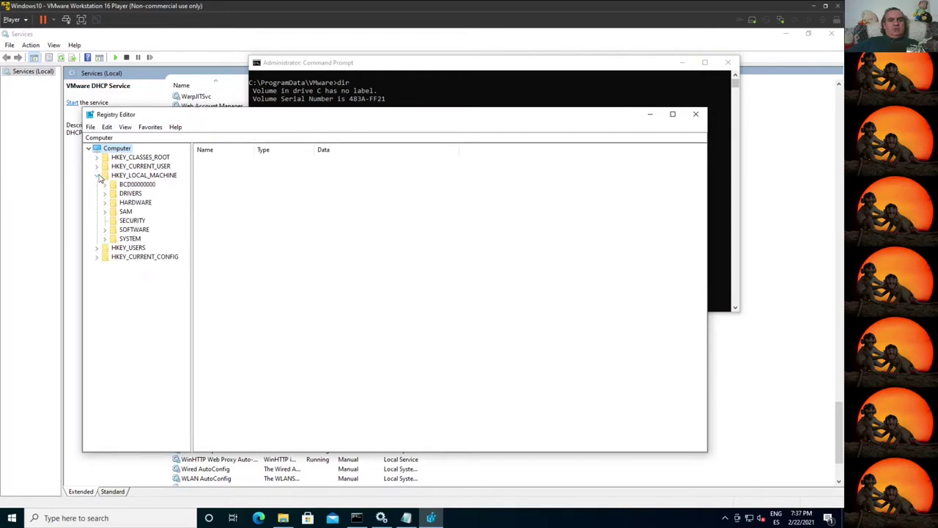
left_click(105, 230)
left_click(112, 382)
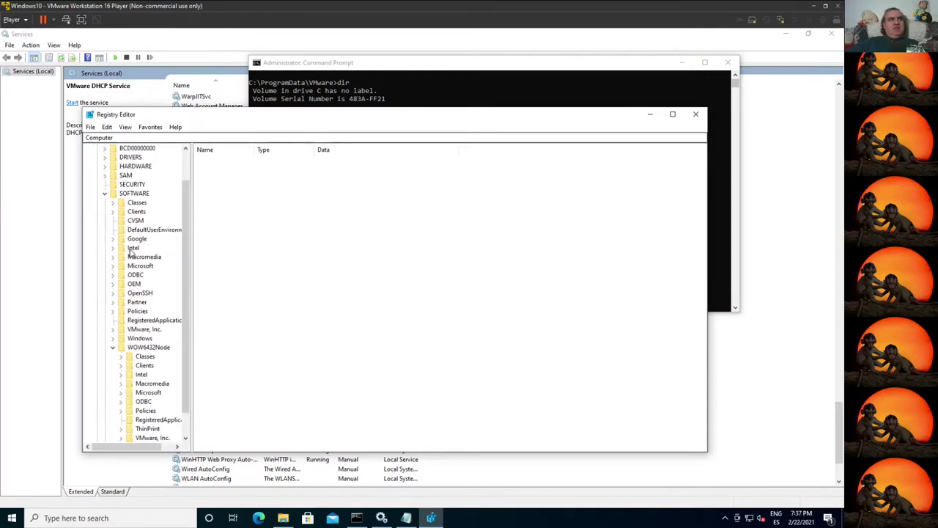
scroll(132, 253, "up", 2)
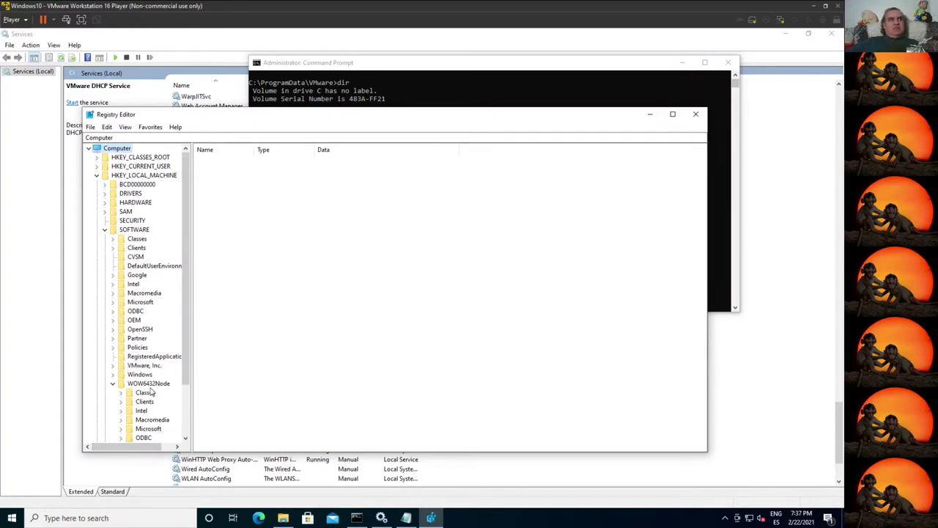
scroll(150, 392, "down", 3)
Step: Expand VMware, Inc.\VMnetLib\VMnetConfig and select the vmnet1 key
left_click(120, 411)
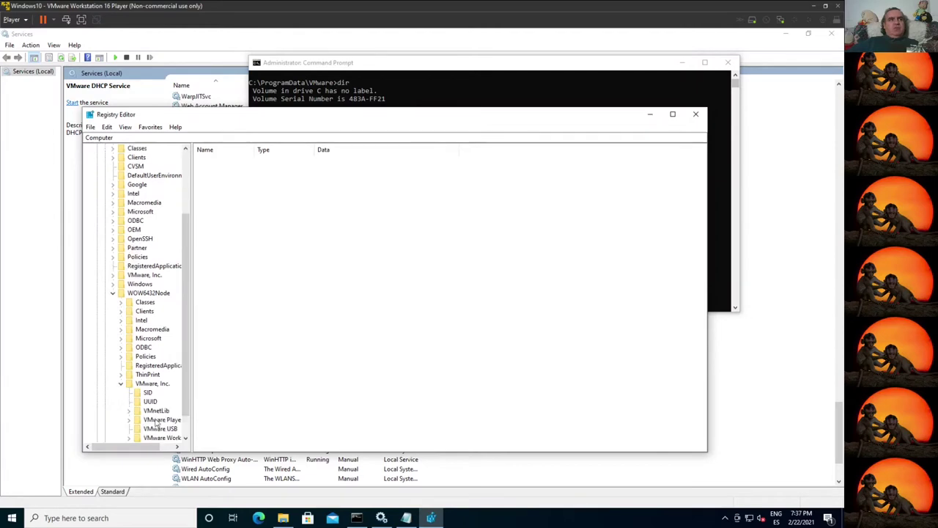
scroll(165, 399, "down", 1)
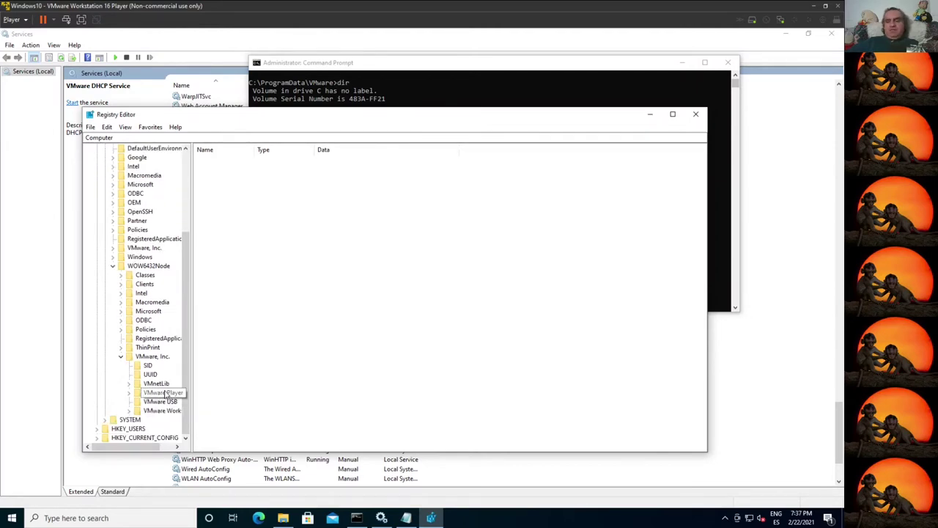
left_click(157, 384)
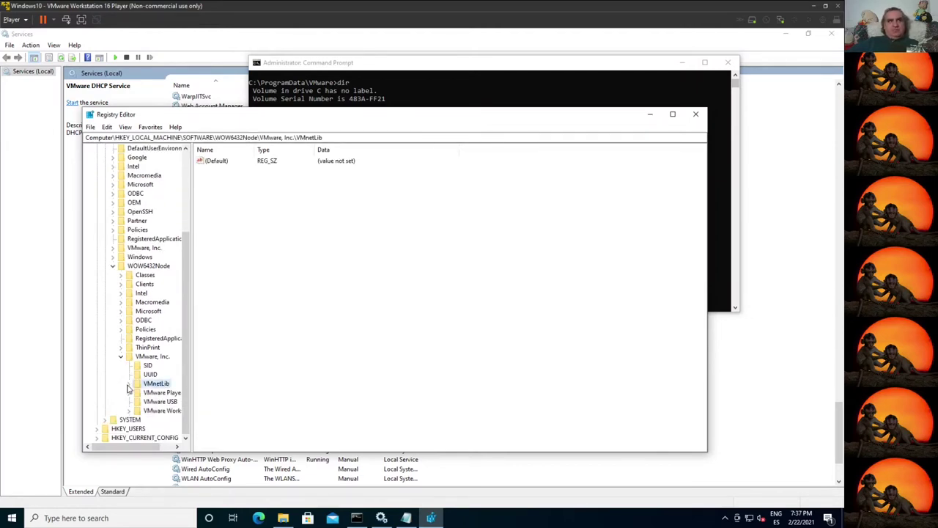
left_click(129, 383)
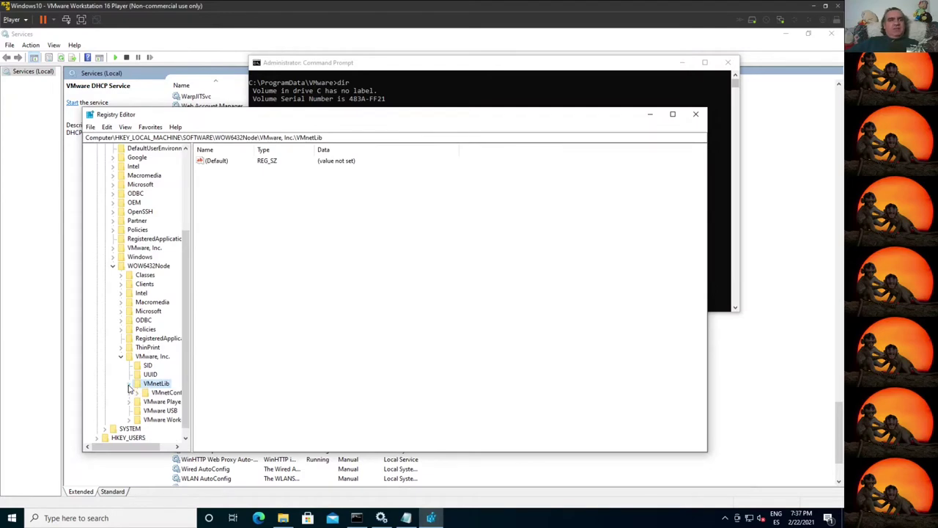
left_click(165, 393)
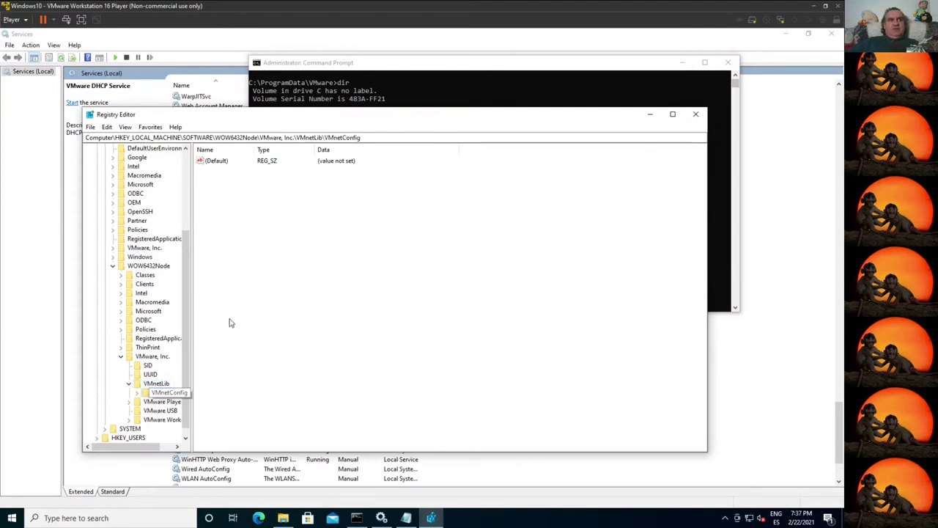
left_click(136, 392)
left_click_drag(130, 447, 145, 447)
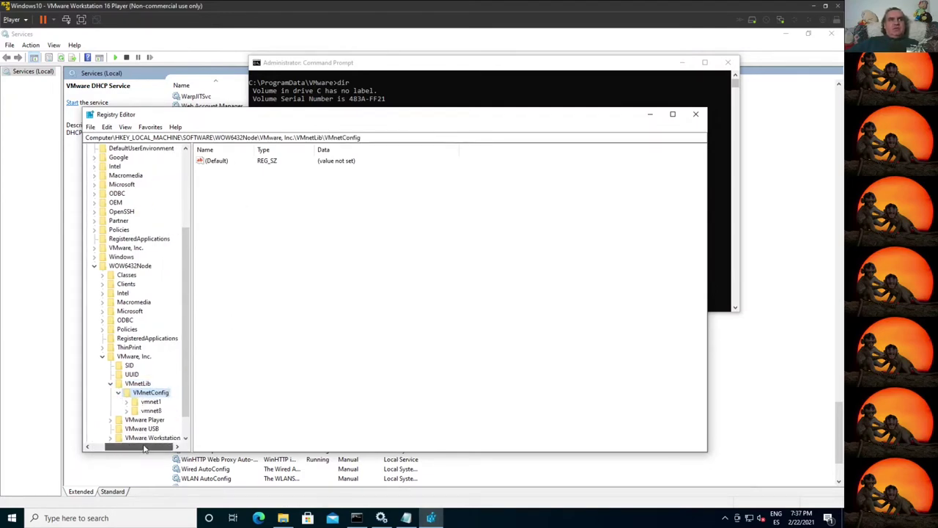
left_click(146, 403)
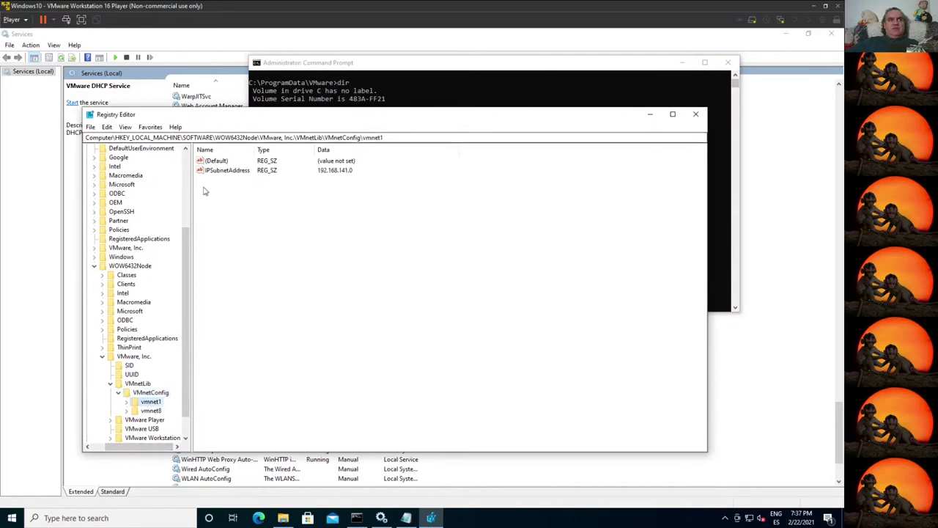
Step: Set vmnet1's IPSubnetAddress to 172.31.254.0
double_click(223, 171)
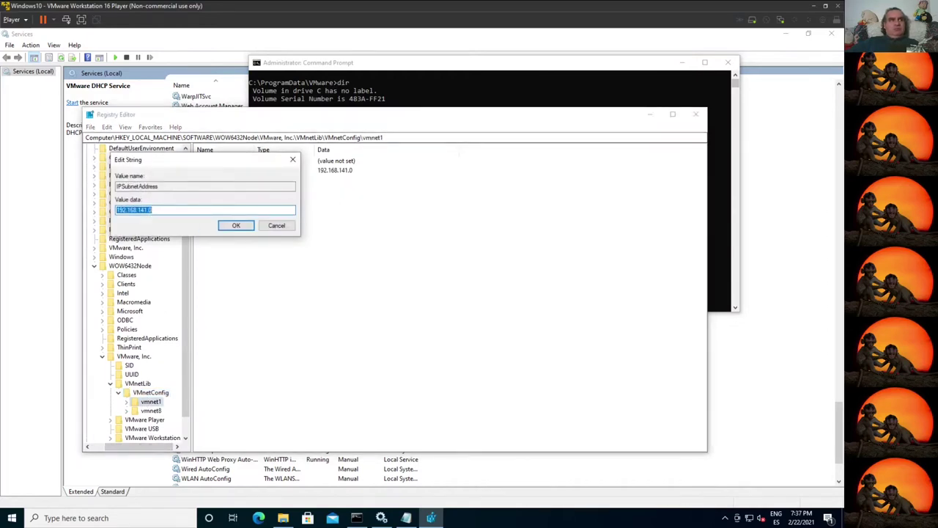
left_click(140, 209)
left_click_drag(141, 209, 146, 210)
key("End")
key("BackSpace")
key("BackSpace")
key("BackSpace")
key("BackSpace")
key("BackSpace")
key("BackSpace")
key("BackSpace")
key("BackSpace")
key("BackSpace")
key("BackSpace")
key("BackSpace")
key("BackSpace")
key("BackSpace")
type("172.31.254")
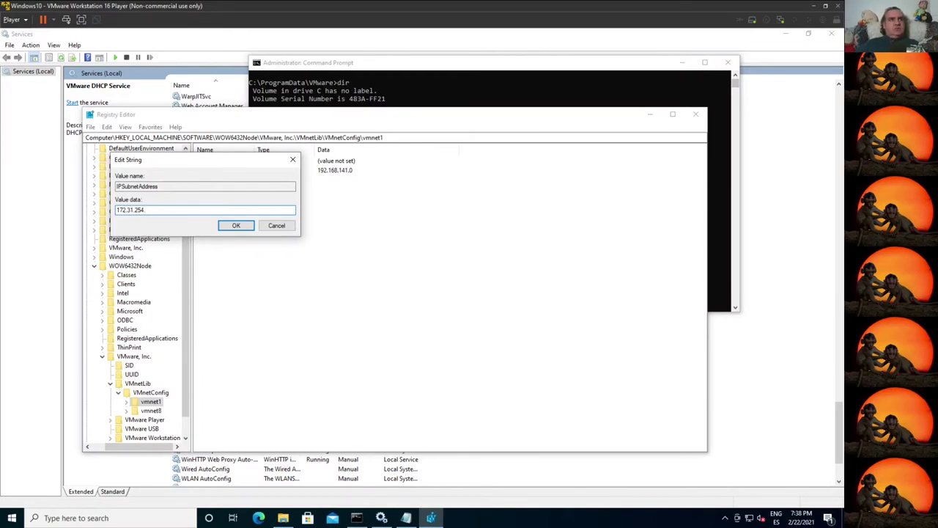
type(".0")
left_click(236, 225)
Step: Set vmnet8's IPSubnetAddress from 192.168.255.0 to 172.31.255.0
left_click(151, 411)
double_click(227, 170)
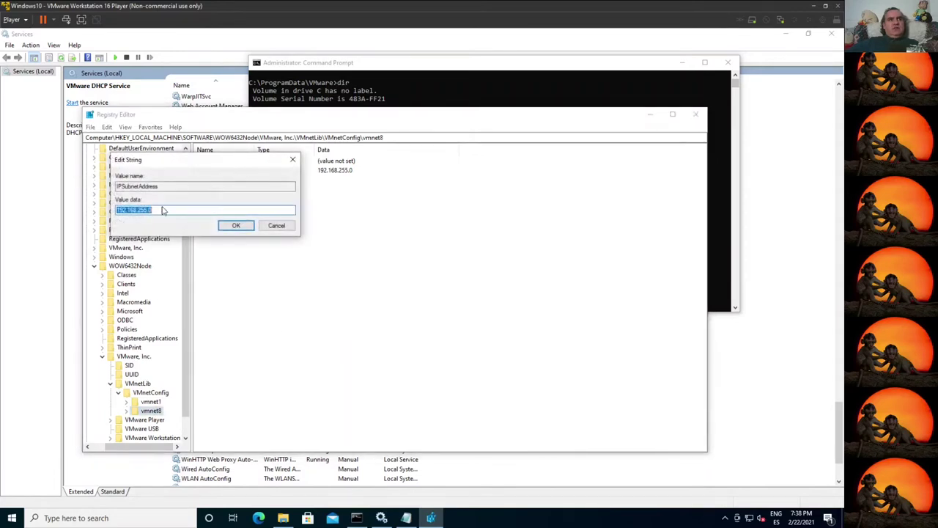
left_click_drag(117, 210, 137, 210)
type("172.31.")
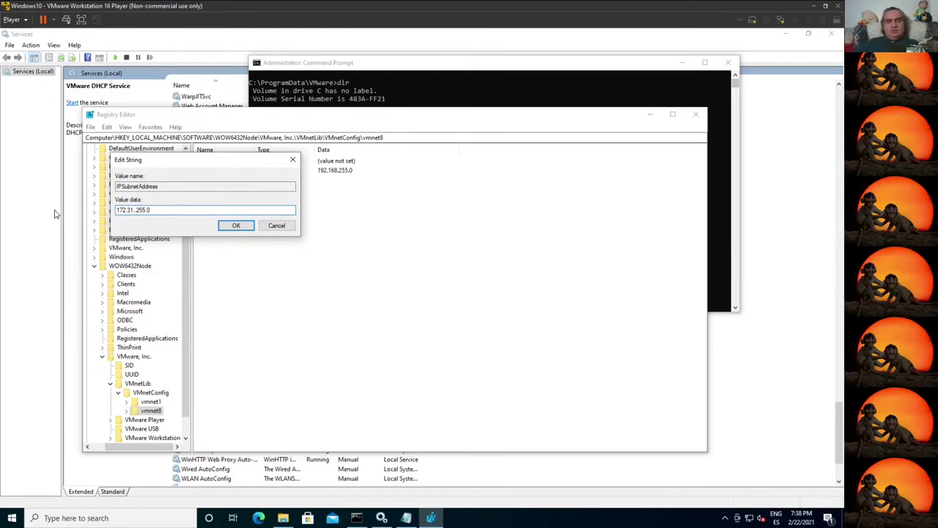
left_click(224, 227)
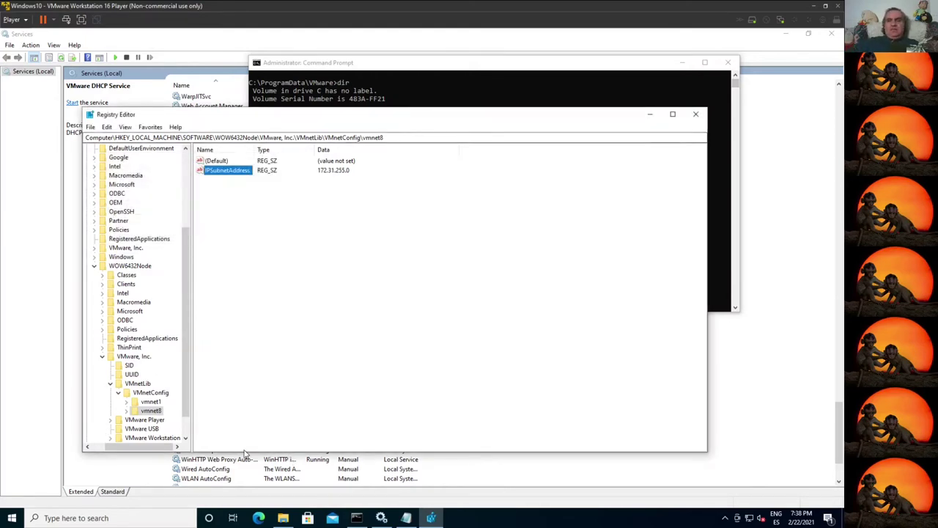
scroll(139, 395, "down", 1)
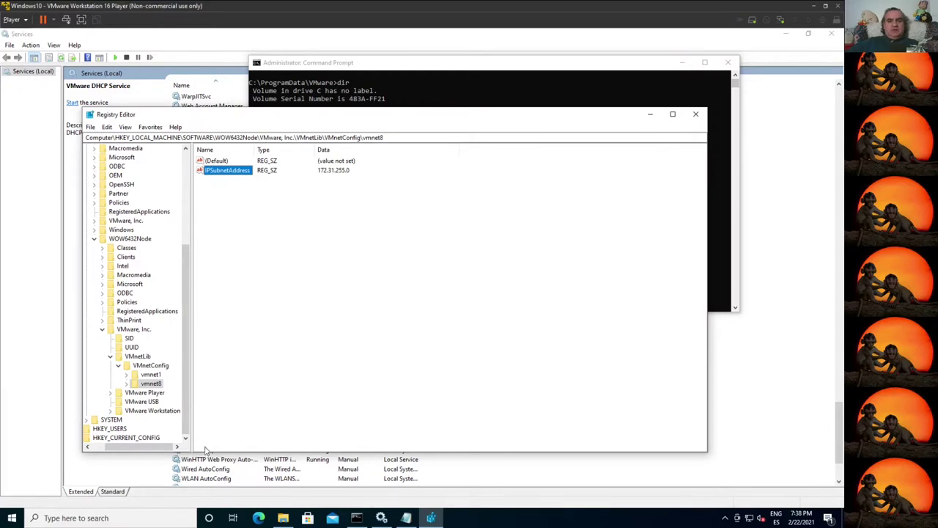
Step: Collapse the SOFTWARE branch and expand HKLM\SYSTEM\CurrentControlSet\Services
left_click(103, 329)
left_click(96, 320)
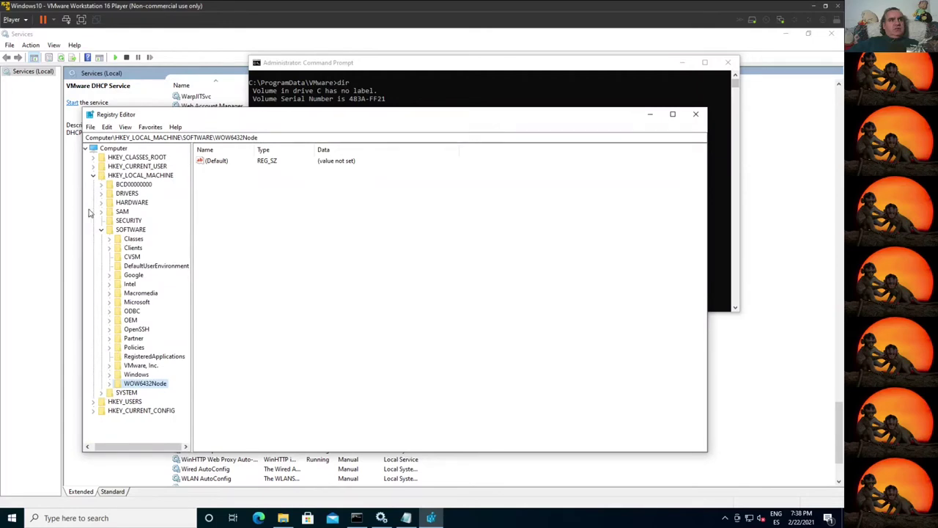
left_click(104, 230)
left_click(104, 238)
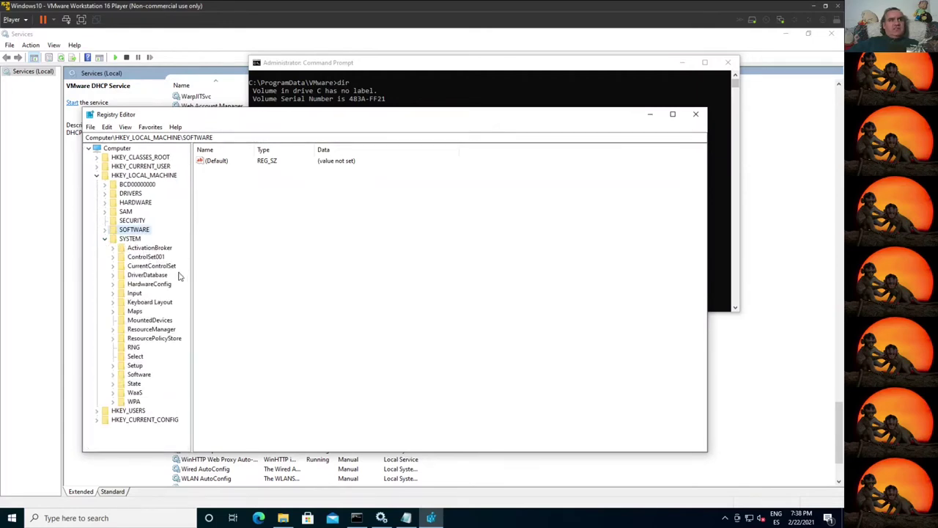
left_click(113, 267)
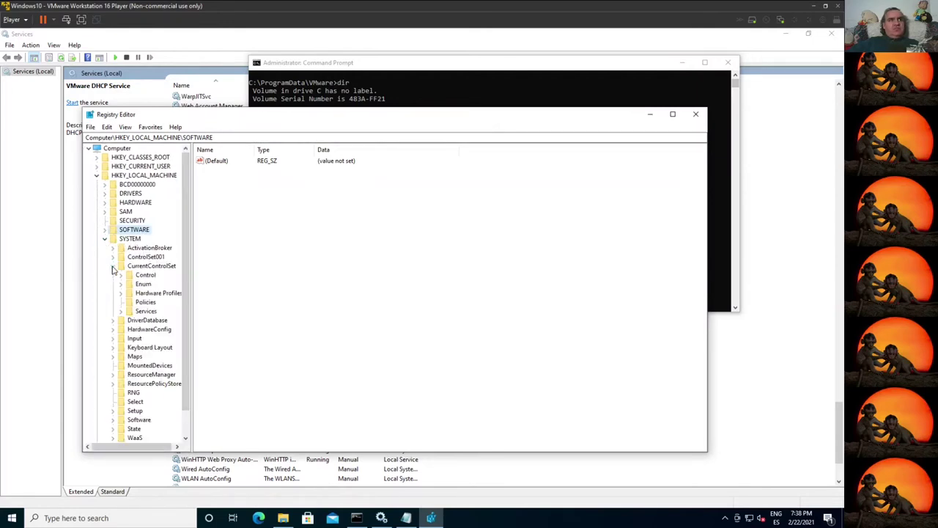
left_click(143, 312)
left_click(120, 311)
Step: Scroll the service list down to the keys starting with V
scroll(149, 388, "down", 15)
scroll(149, 388, "down", 14)
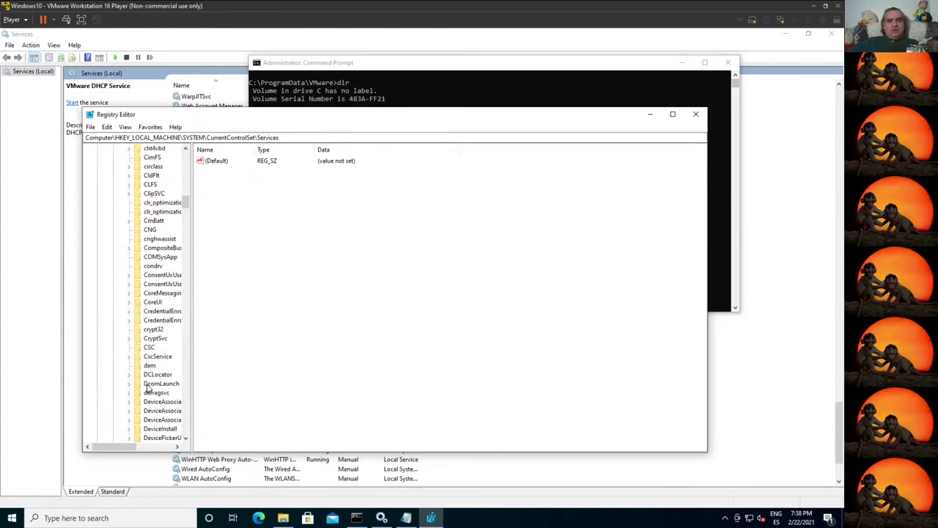
scroll(149, 389, "down", 12)
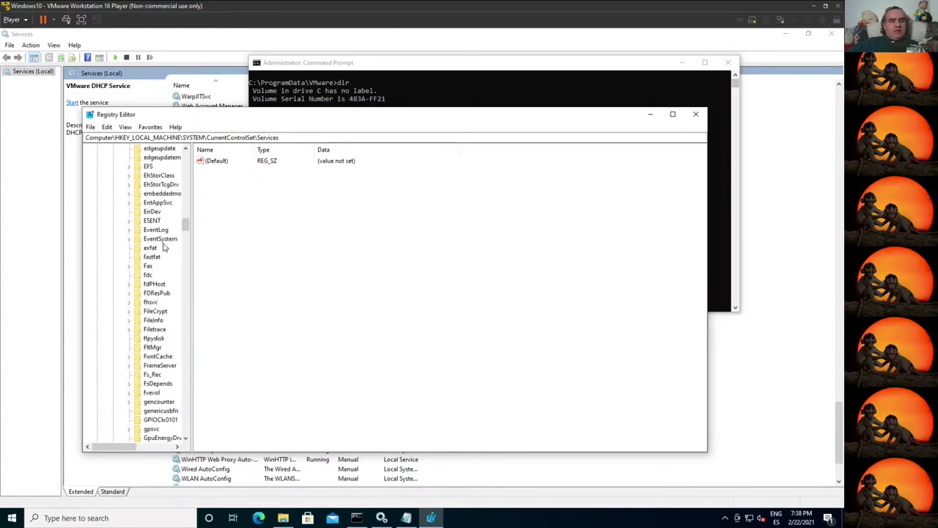
left_click(160, 244)
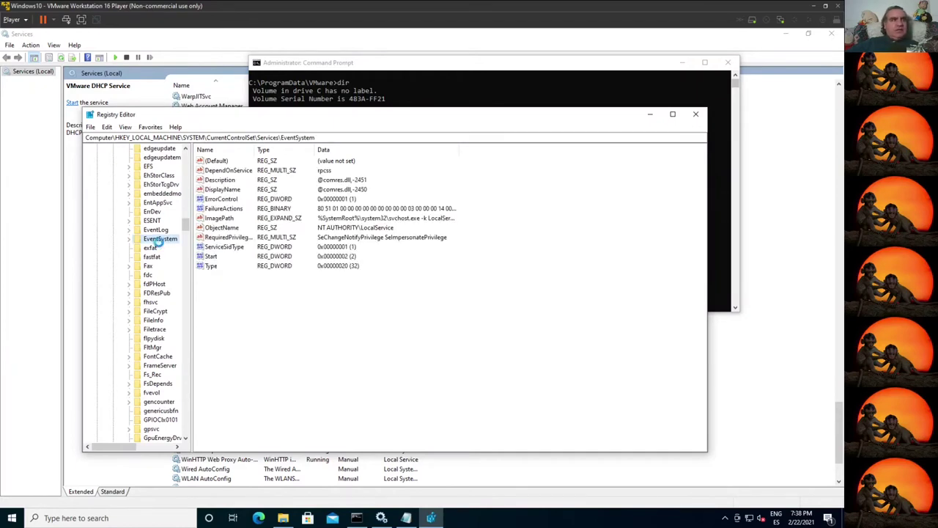
key("v")
scroll(165, 403, "down", 12)
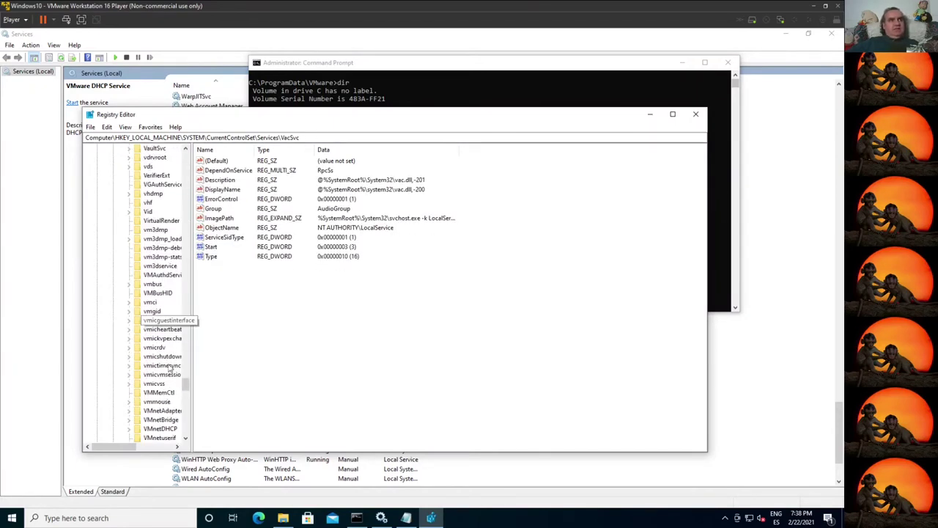
scroll(156, 405, "down", 3)
Step: Expand VMnetDHCP\Parameters\VirtualEthernetSegments and show subkey 1's values
left_click(159, 293)
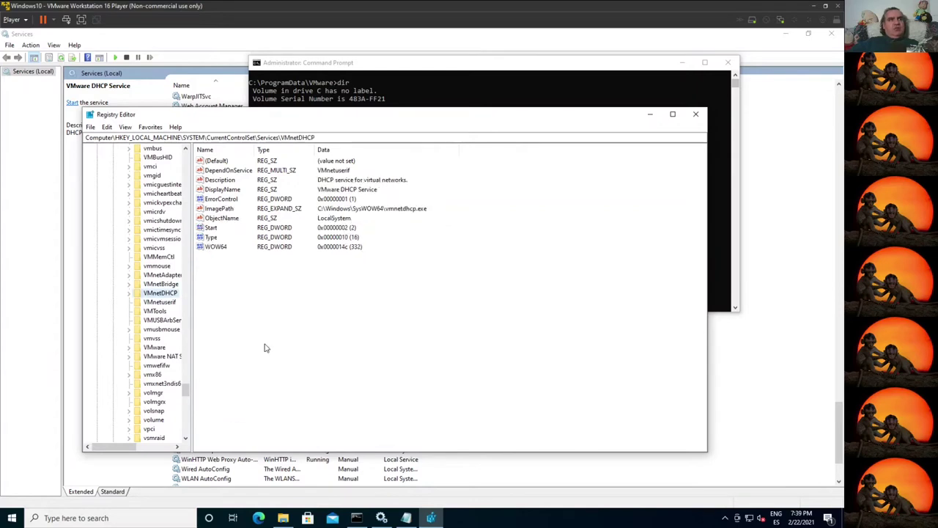
left_click(128, 293)
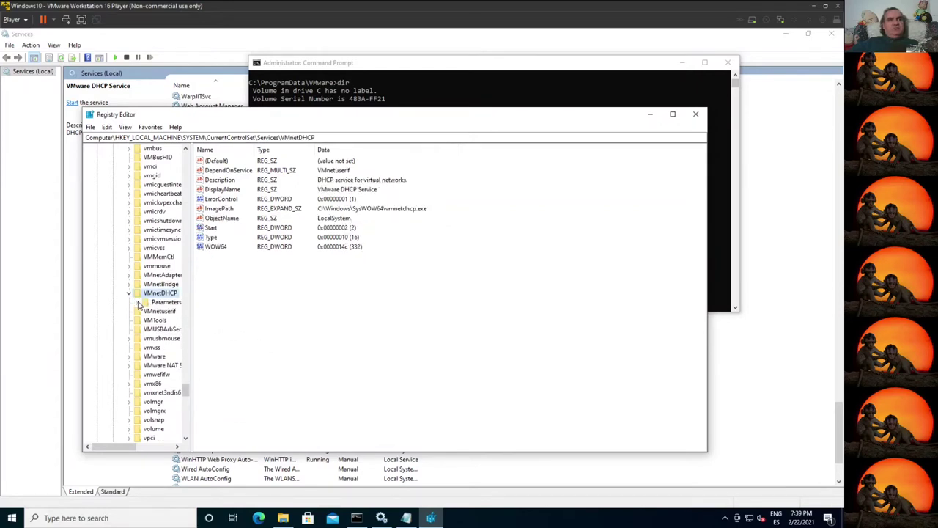
left_click(136, 302)
left_click(149, 312)
left_click(144, 311)
left_click(169, 321)
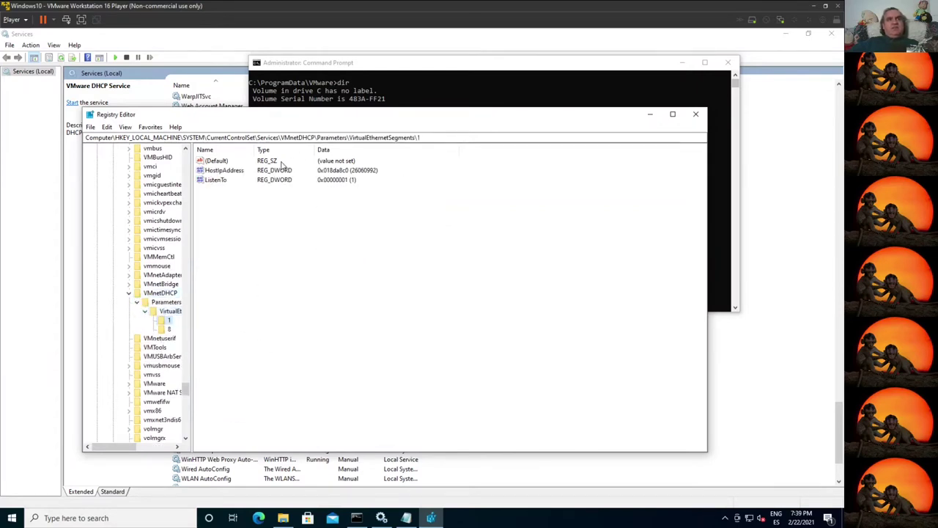
left_click(351, 174)
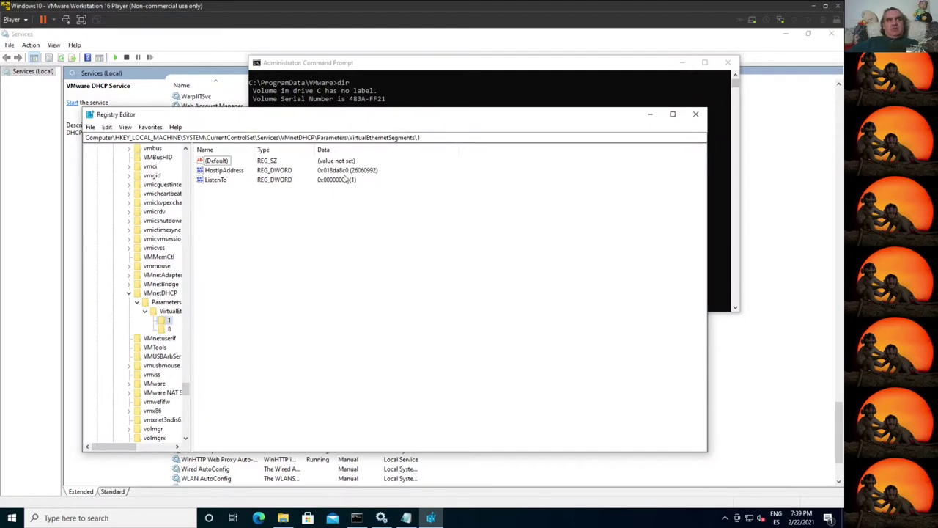
Step: Replace segment 1's HostIpAddress 0x018da8c0 with hex 1fe1fac, matching 172.31.254.1
double_click(234, 170)
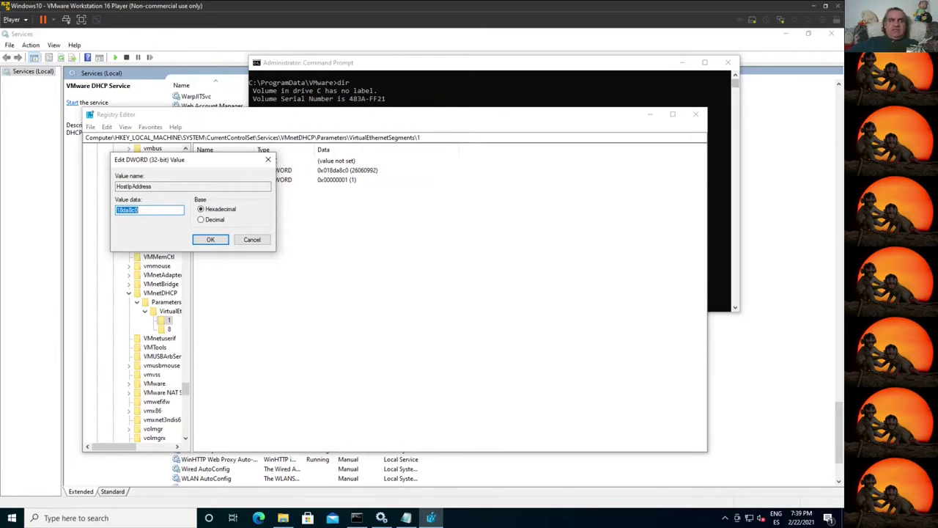
left_click(138, 209)
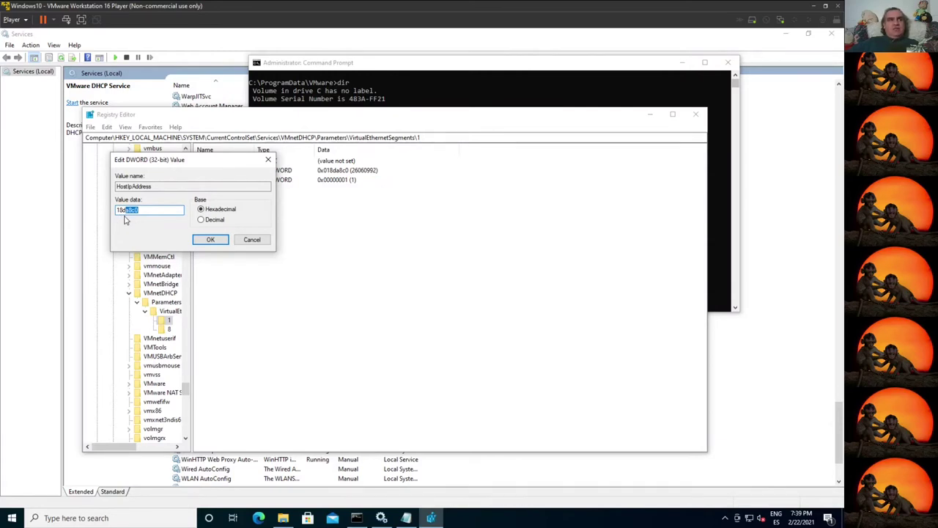
key("shift+Home")
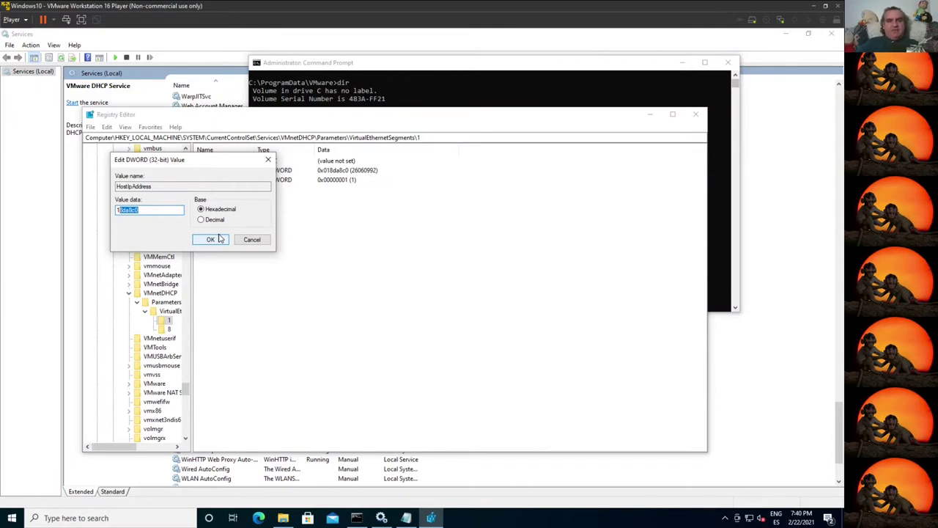
key("BackSpace")
type("fe1")
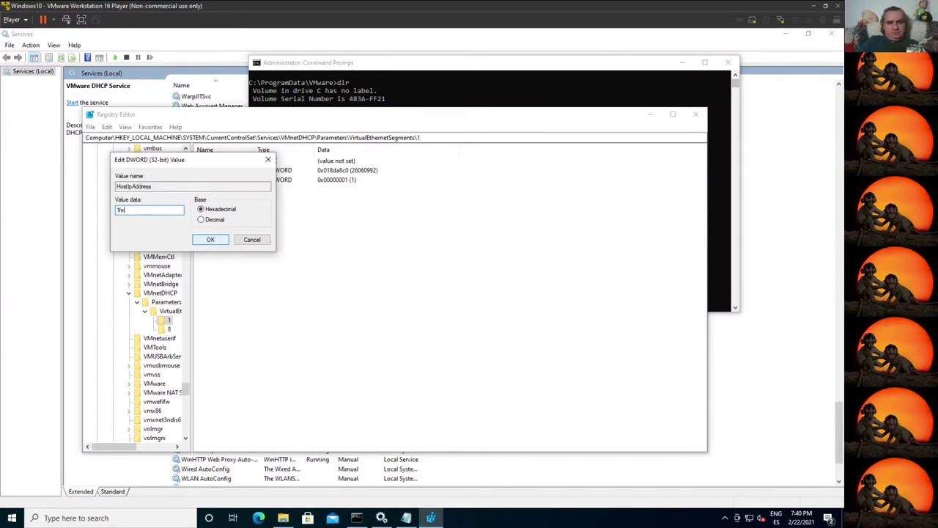
type("f")
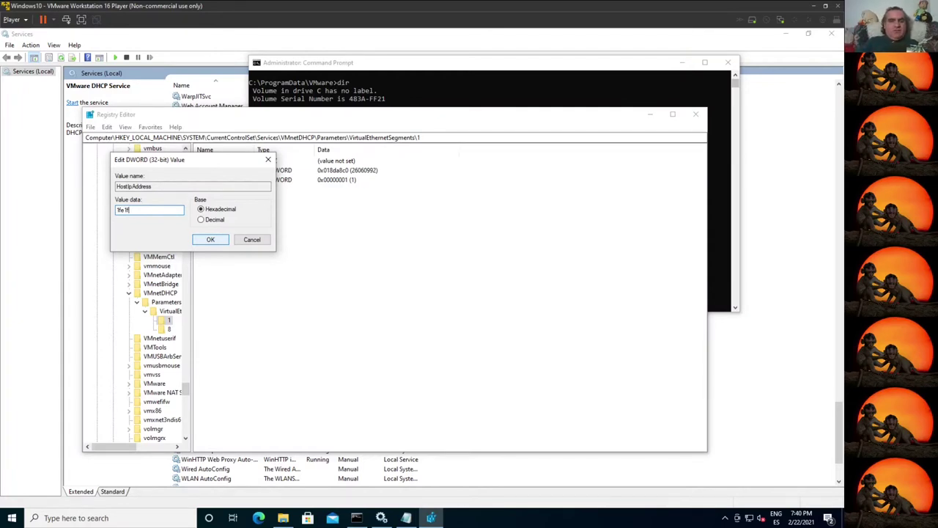
type("ac")
left_click(210, 240)
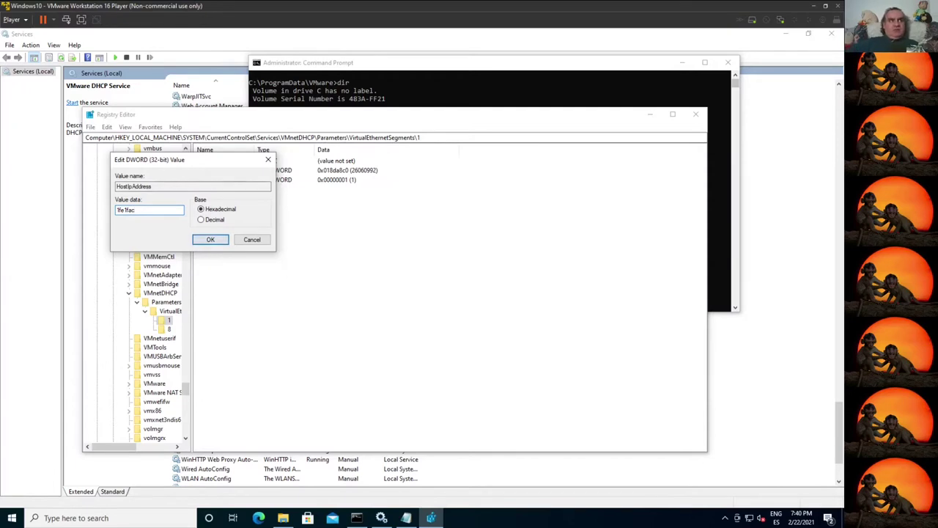
left_click(214, 244)
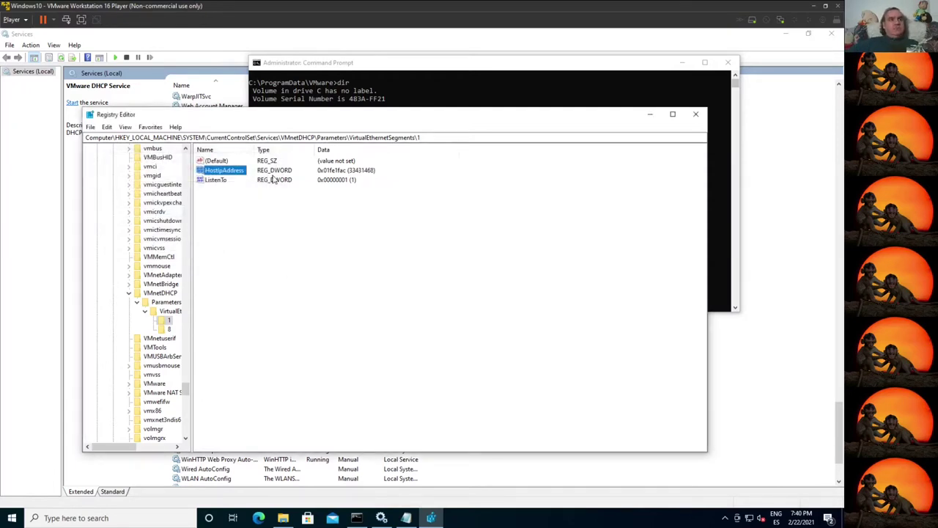
Step: Set segment 8's HostIpAddress hex data to 1ff1fac (172.31.255.1) and close Registry Editor
left_click(167, 329)
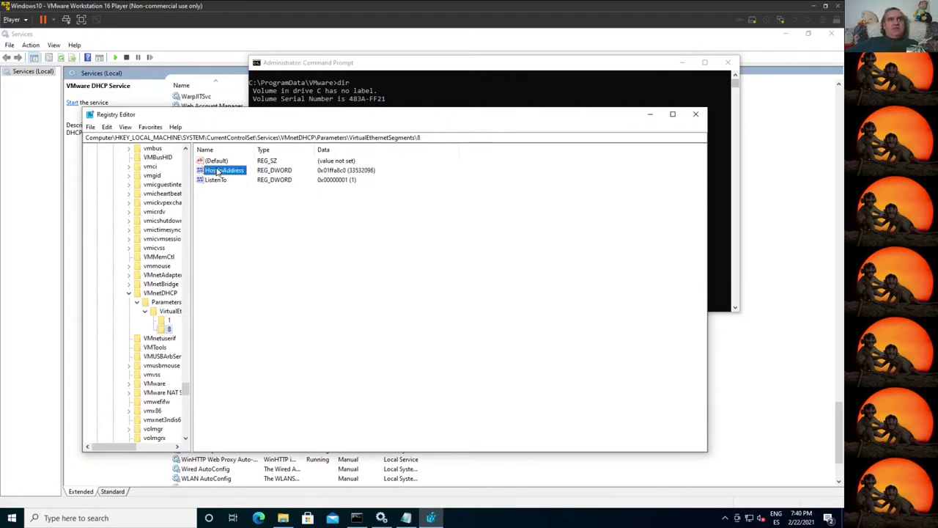
double_click(217, 170)
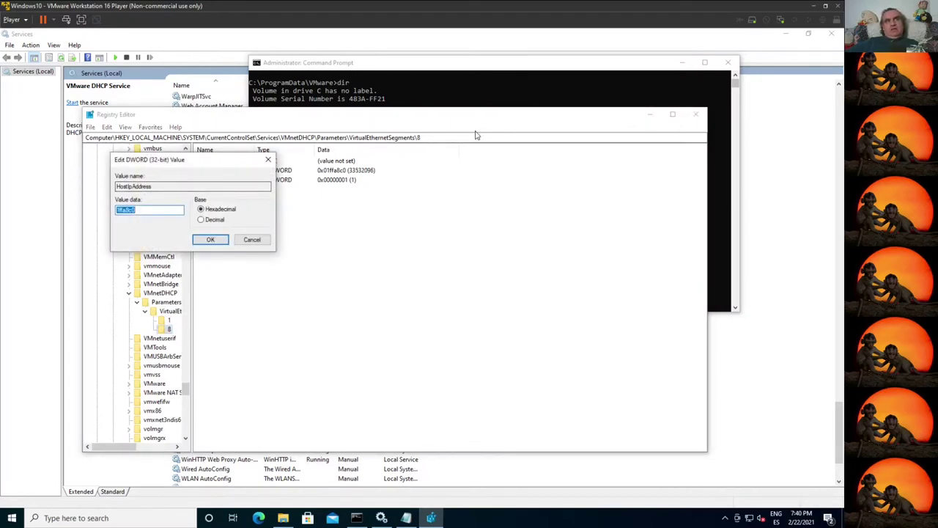
type("1fe1fac")
key("ctrl+z")
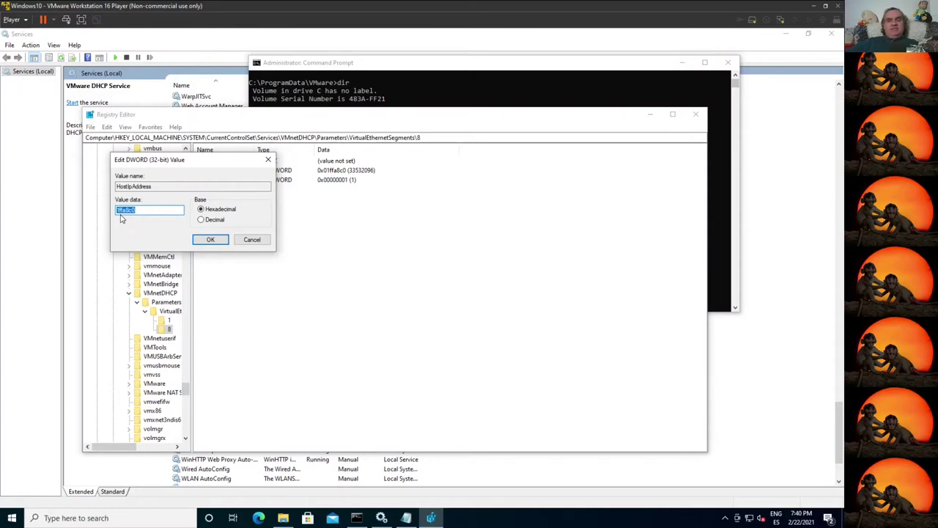
key("ctrl+z")
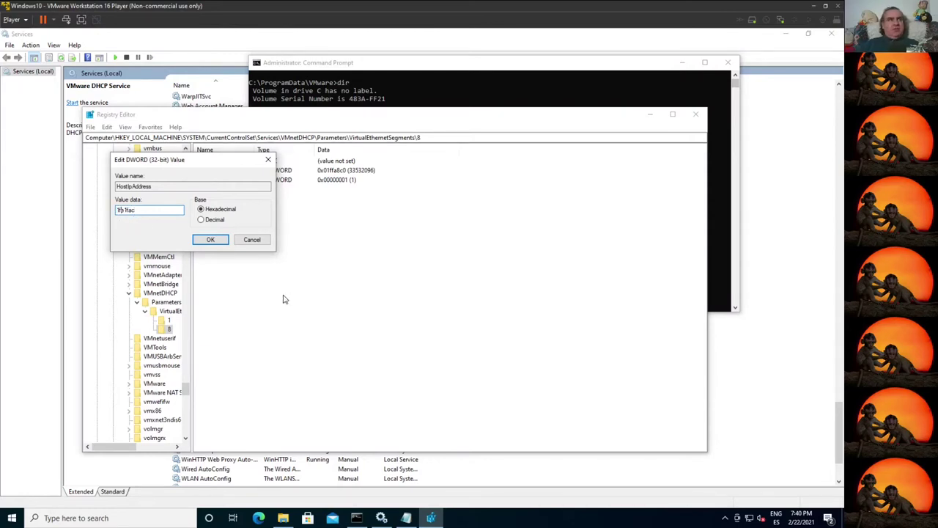
key("BackSpace")
type("f")
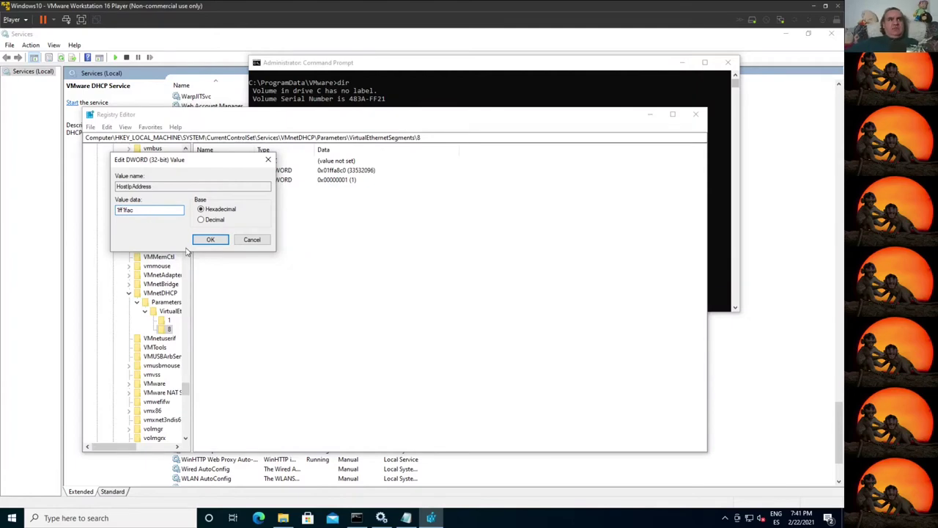
left_click(210, 241)
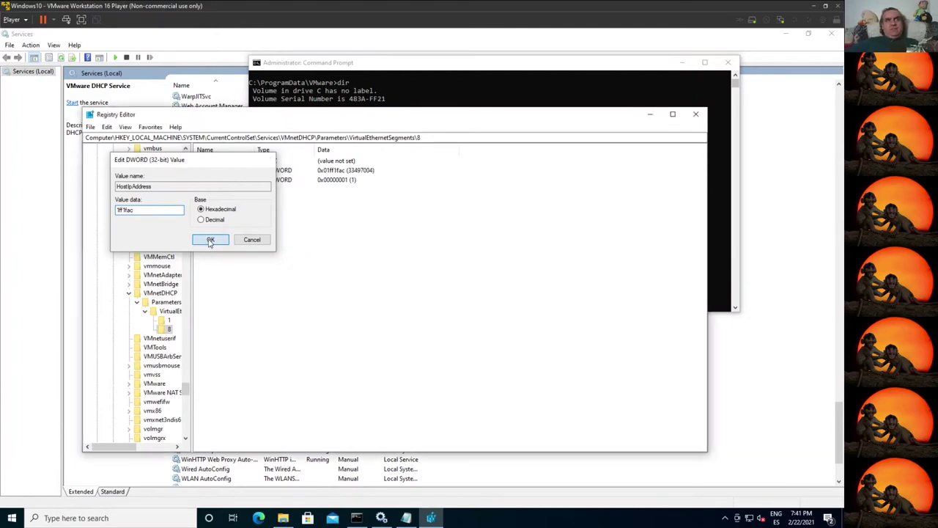
left_click(696, 116)
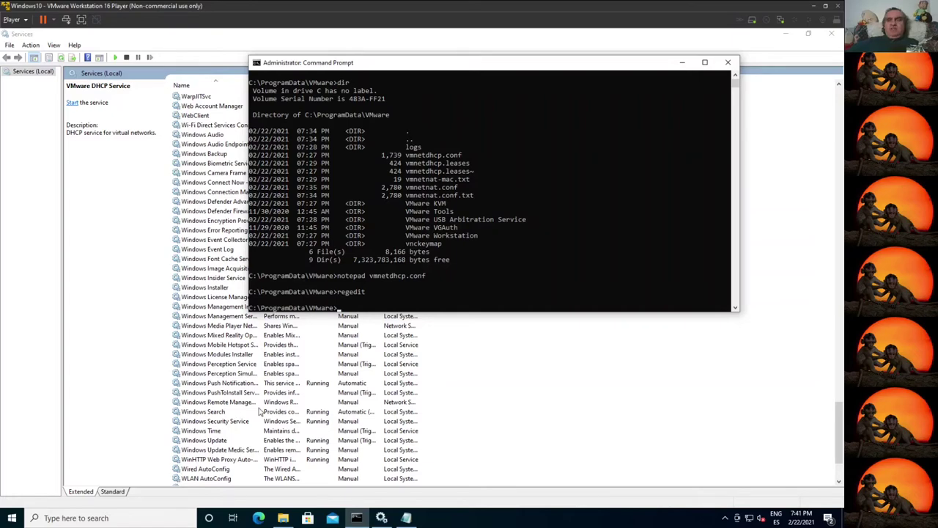
Step: Start the VMware DHCP Service and VMware NAT Service, then return to the administrator Command Prompt
left_click(352, 411)
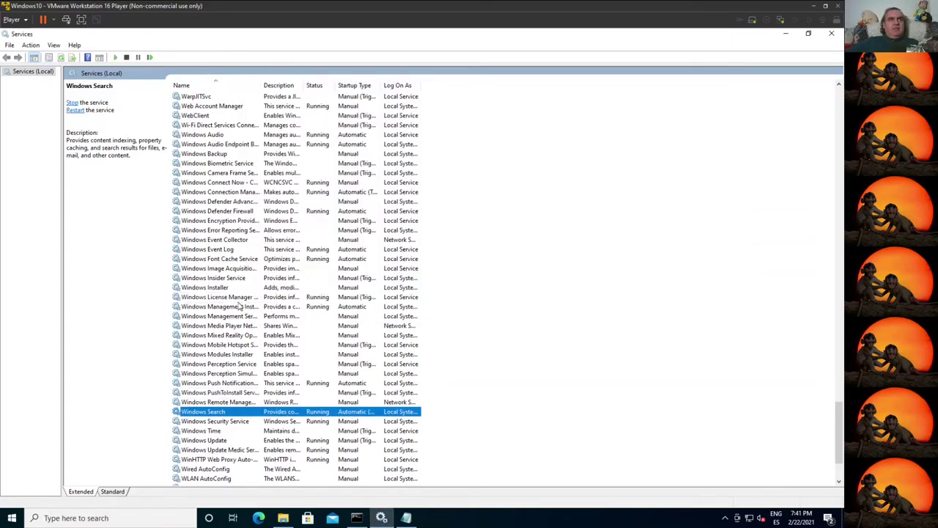
scroll(242, 315, "down", 3)
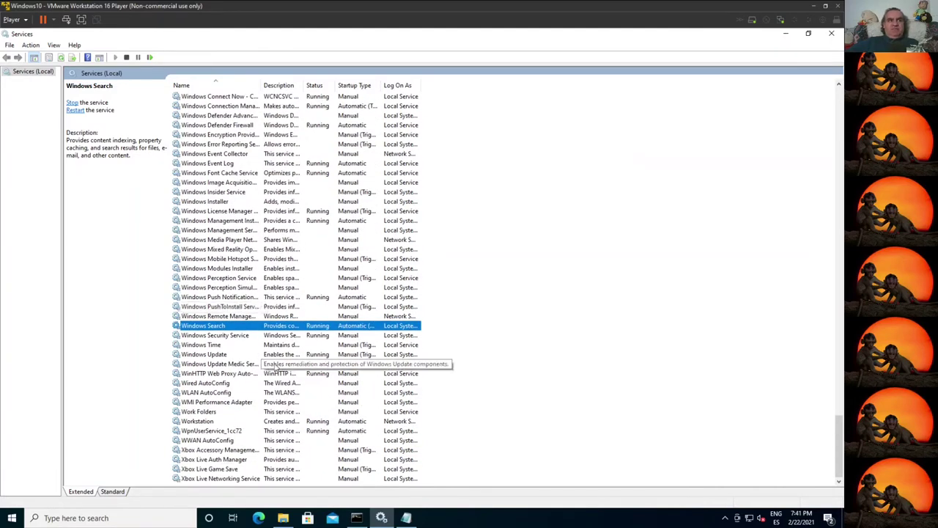
left_click(212, 269)
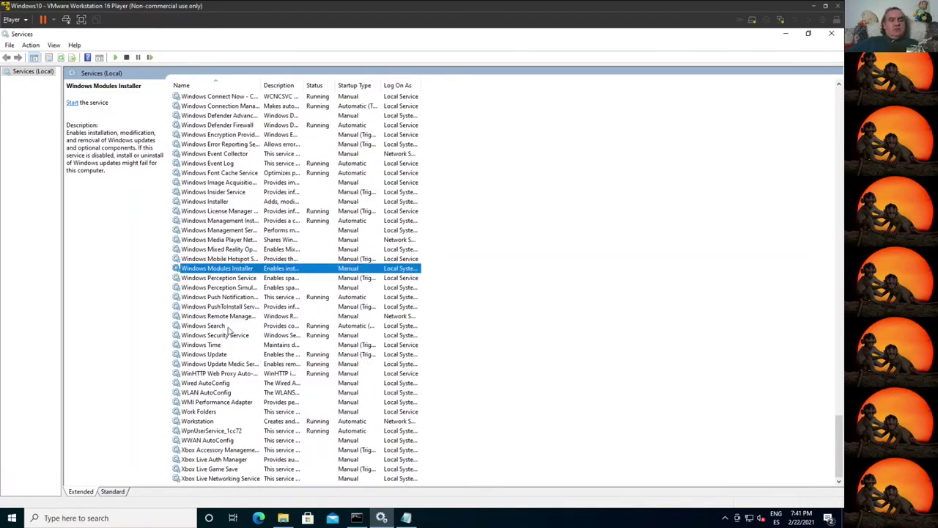
type("vm")
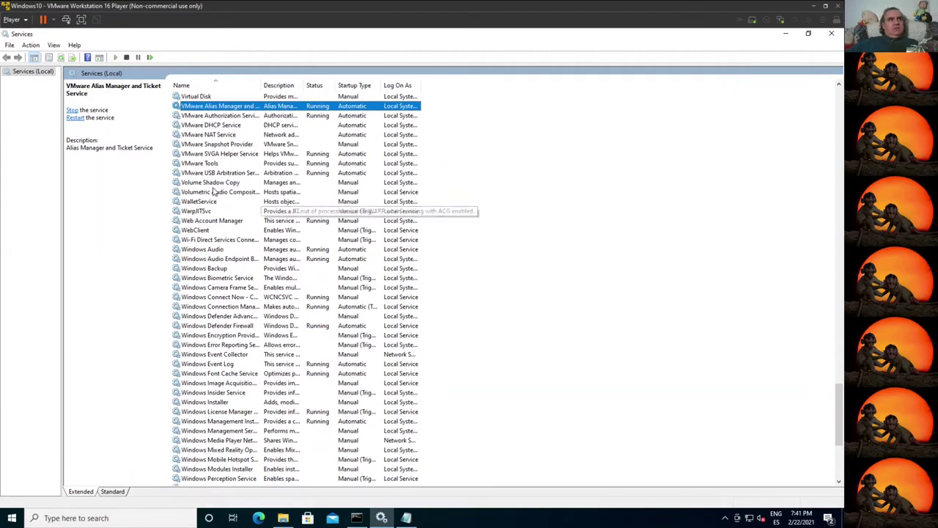
left_click(234, 136)
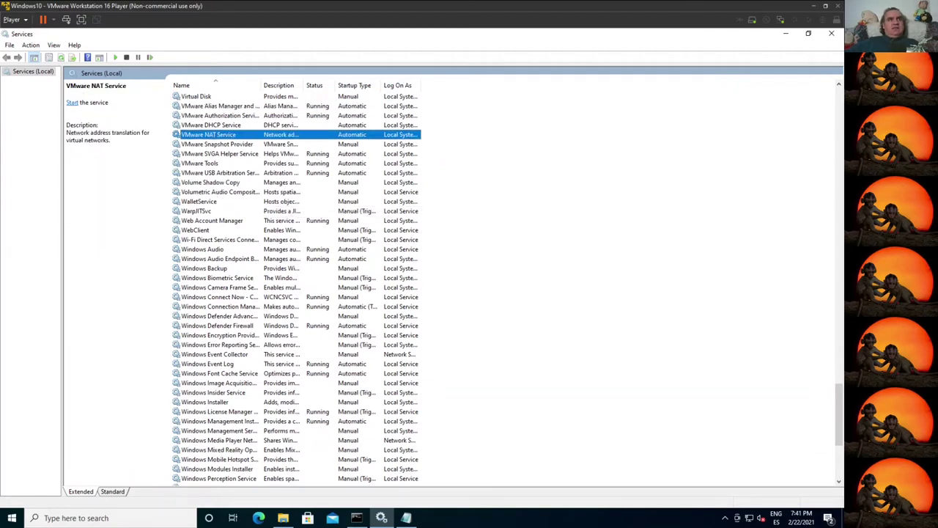
key("Up")
left_click(115, 58)
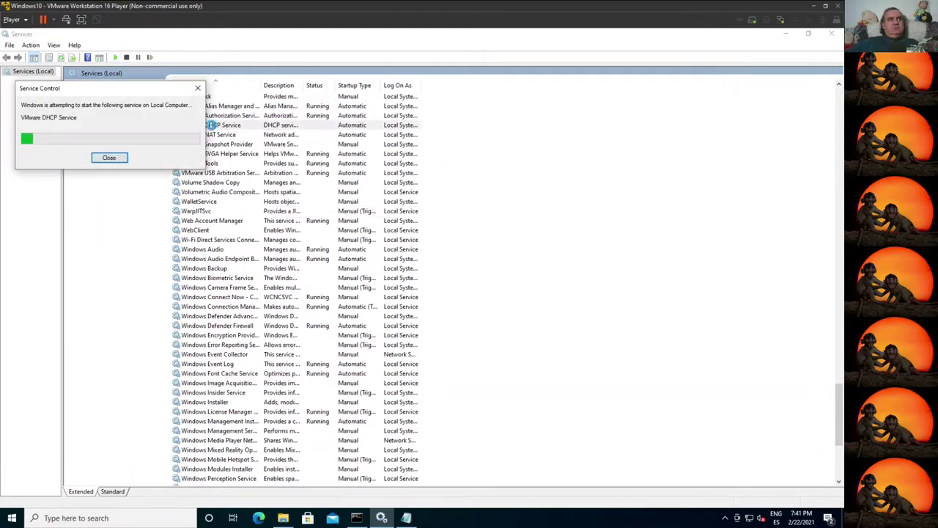
key("Down")
left_click(116, 58)
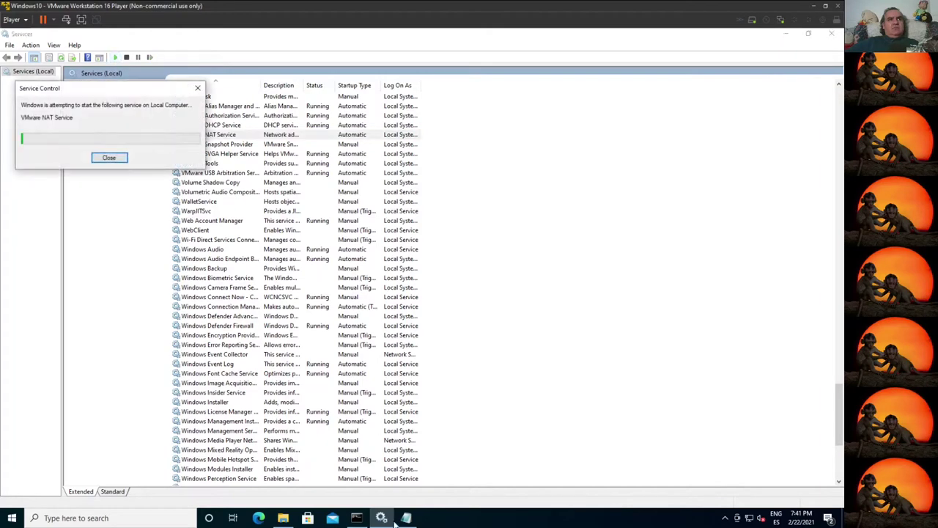
left_click(357, 518)
Step: Run ipconfig, then ipconfig /release and ipconfig /renew
type("ipconfig")
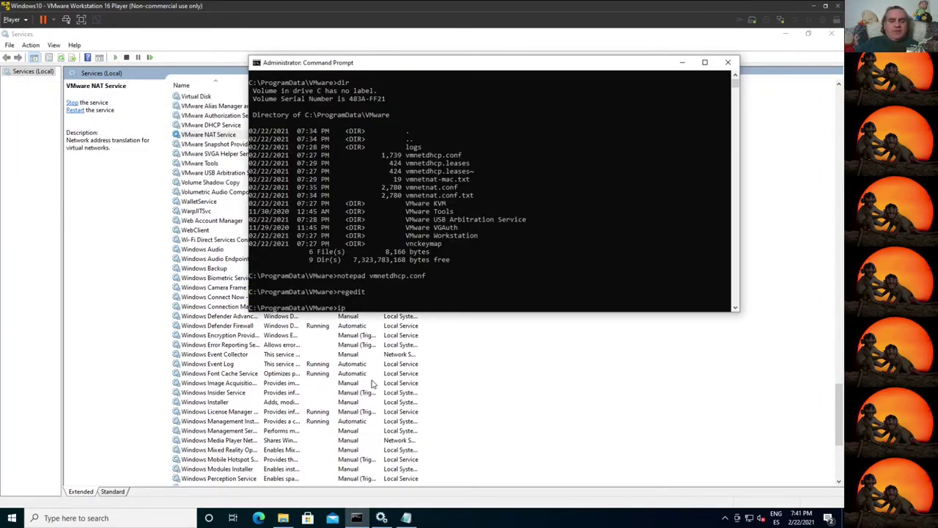
key("Return")
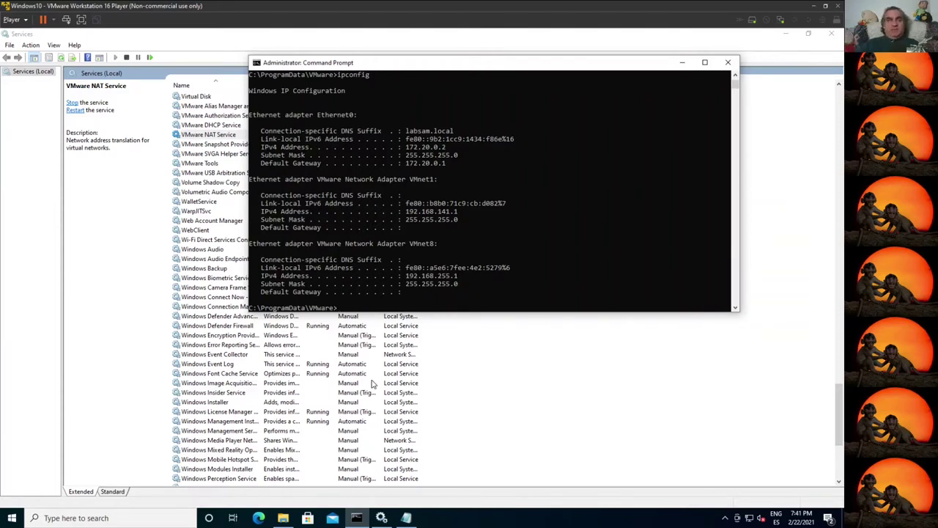
key("Up")
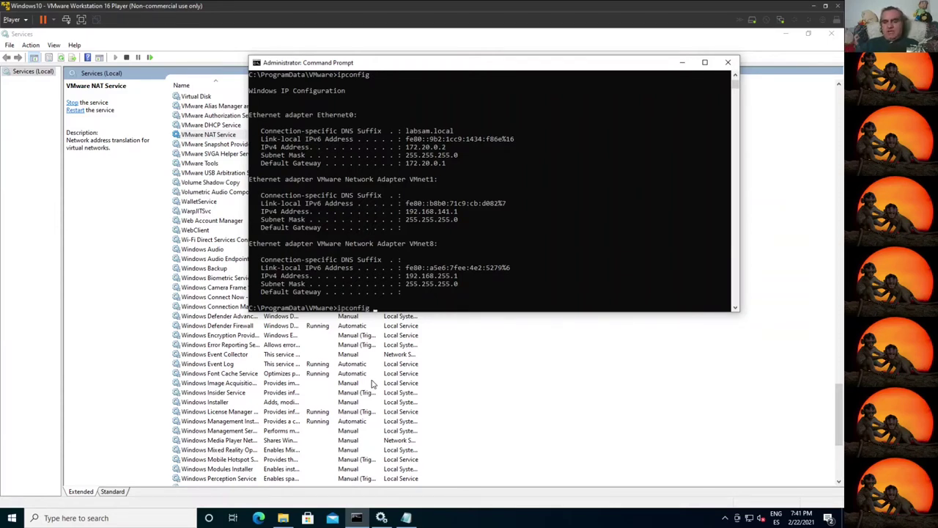
type("/release")
key("Return")
type("ipconfig /renew")
key("Return")
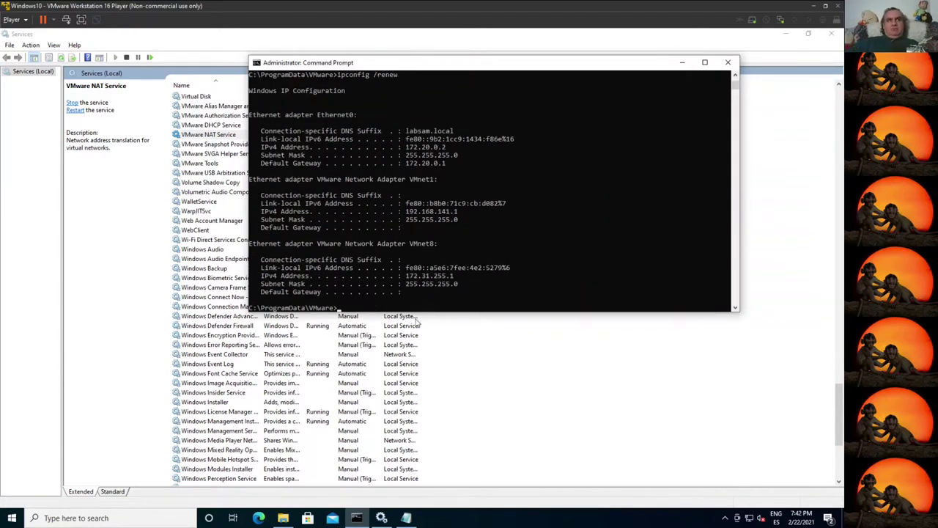
Step: Highlight VMnet1's address lines, then rerun ipconfig /renew to show VMnet8 at 172.31.255.1
left_click_drag(405, 280, 476, 290)
left_click(409, 204)
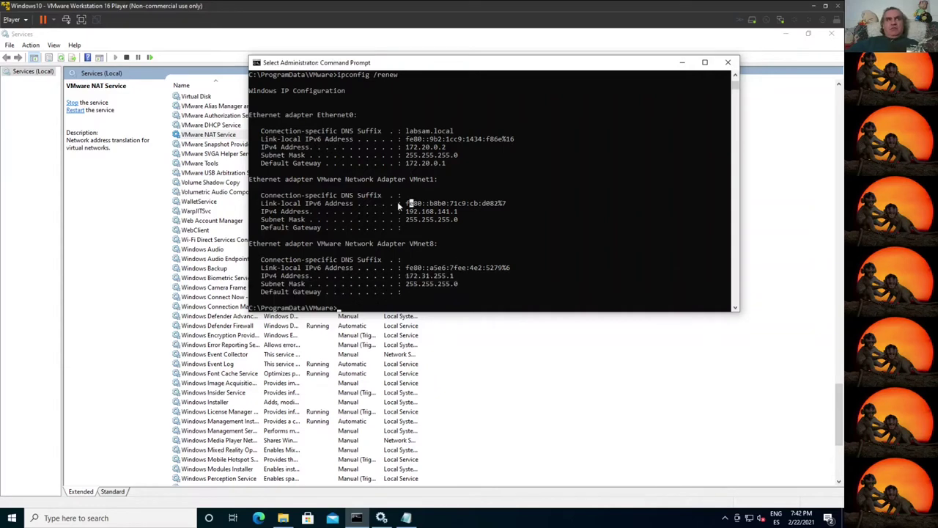
left_click_drag(412, 212, 464, 220)
left_click(464, 220)
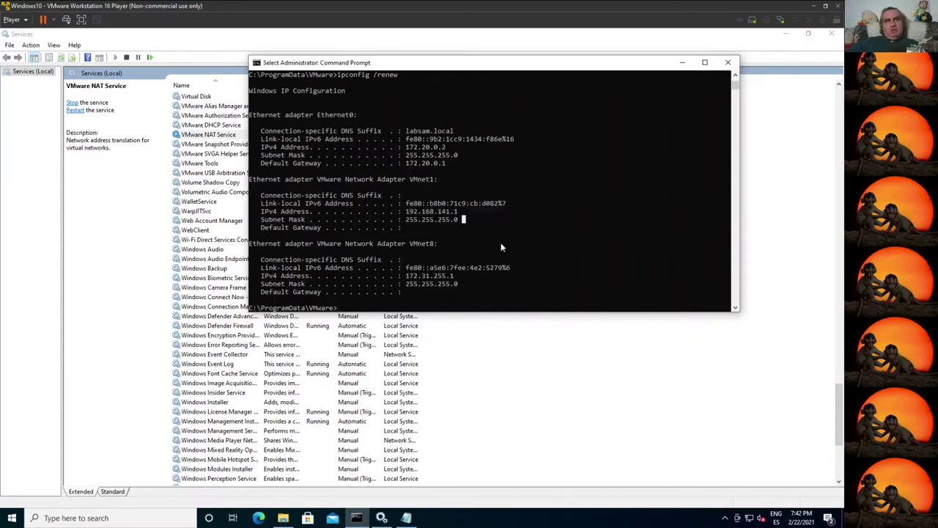
key("Escape")
key("Up")
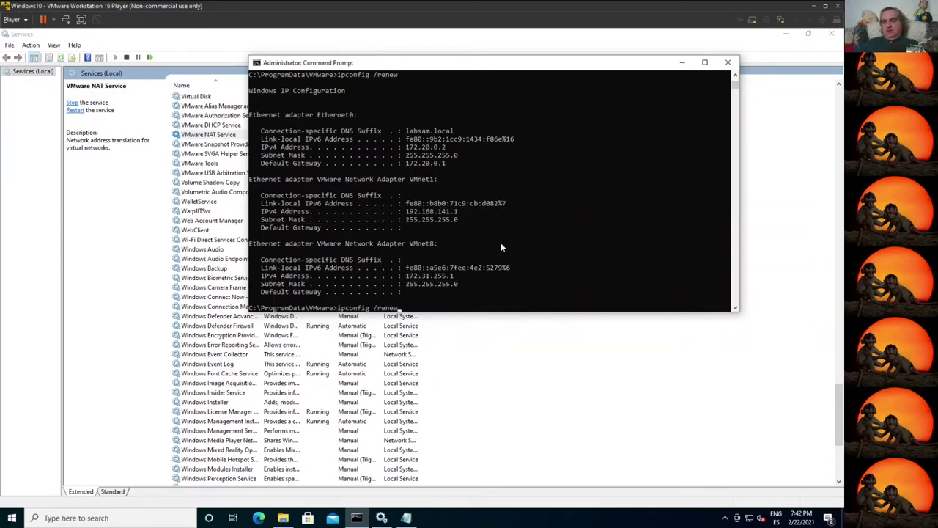
key("Return")
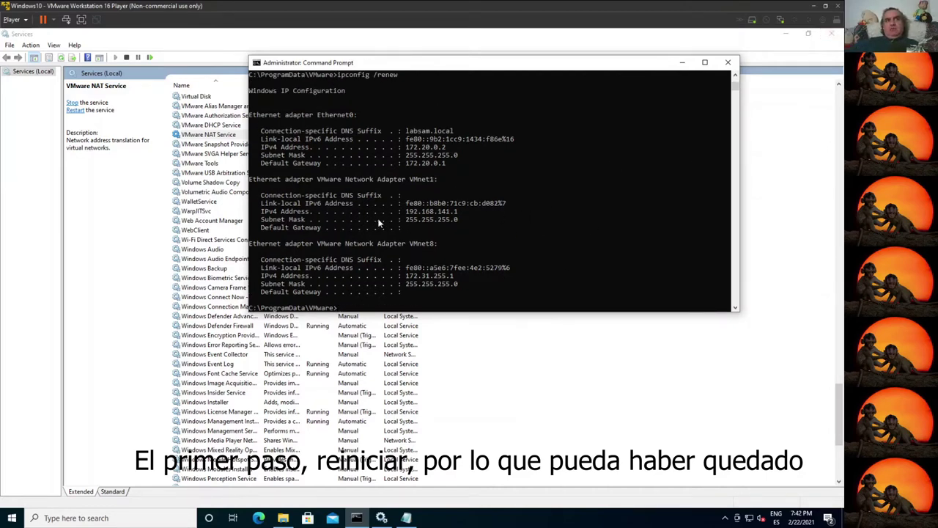
Step: Close the Command Prompt and Services, sign back in after the restart, and launch Command Prompt for vctl
left_click(728, 62)
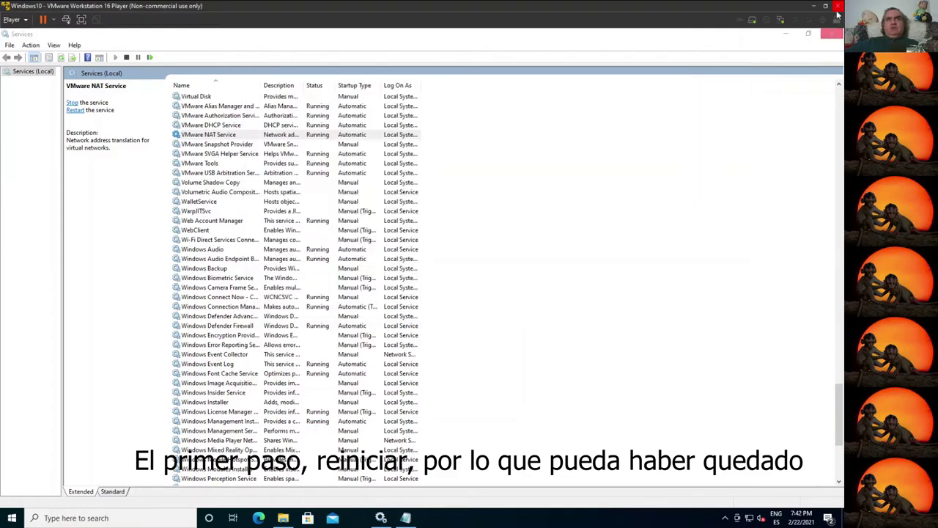
left_click(832, 35)
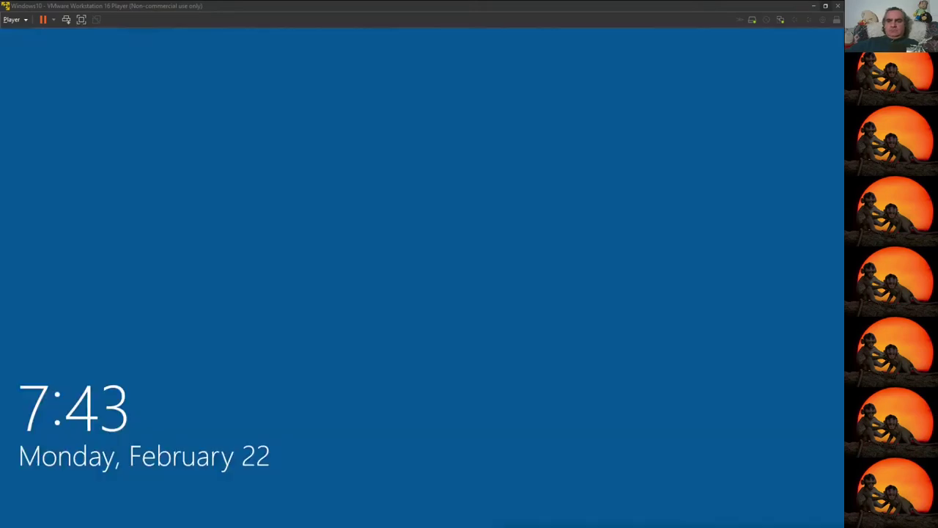
left_click(400, 396)
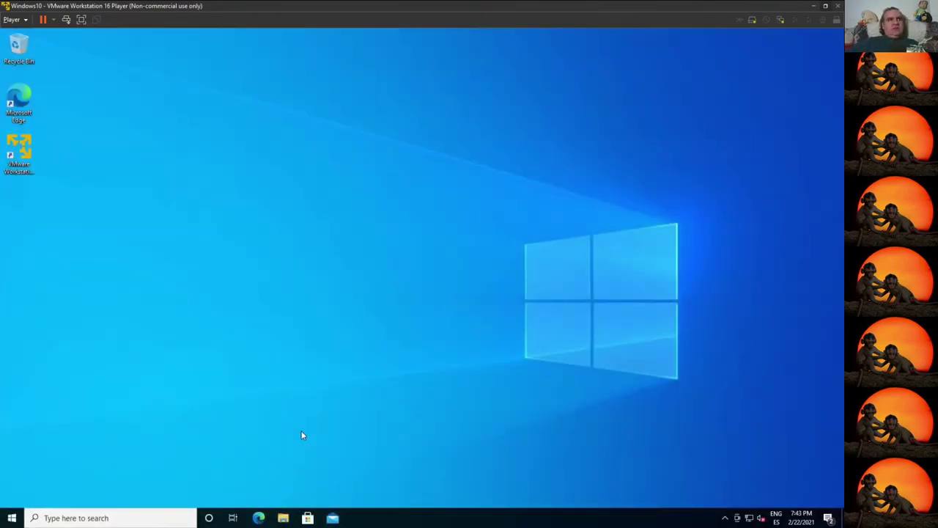
left_click(12, 517)
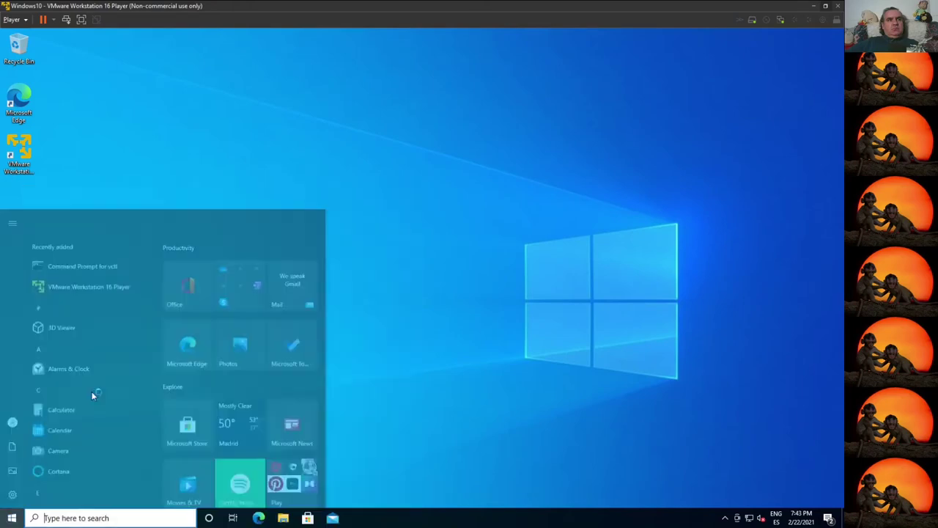
left_click(83, 217)
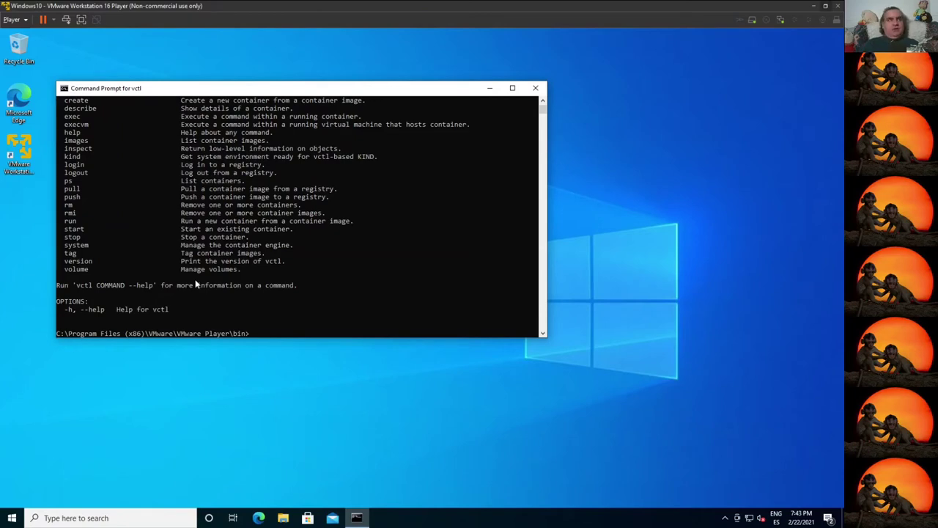
Step: Run ipconfig in Command Prompt for vctl, confirming VMnet8 at 172.31.255.1 and VMnet1 at 192.168.141.1
scroll(263, 285, "up", 5)
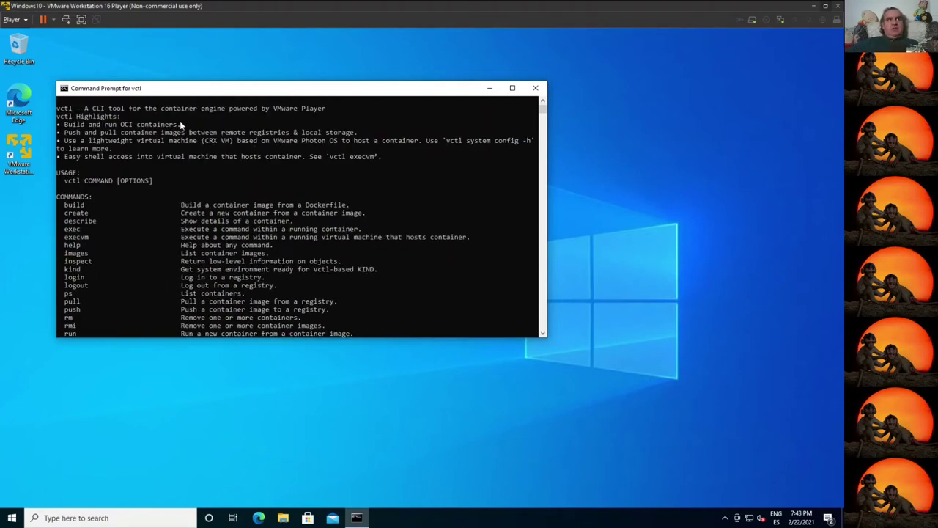
left_click_drag(157, 108, 390, 119)
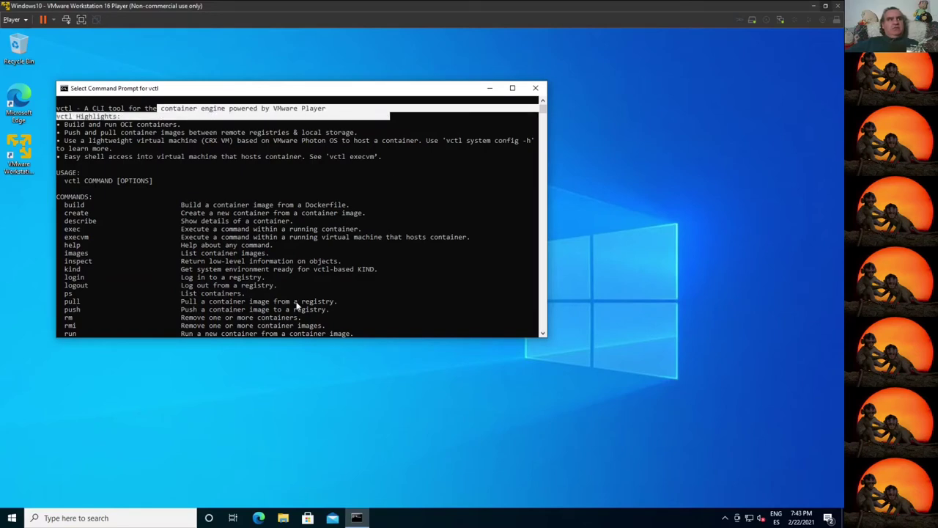
key("Return")
key("Return")
key("Return")
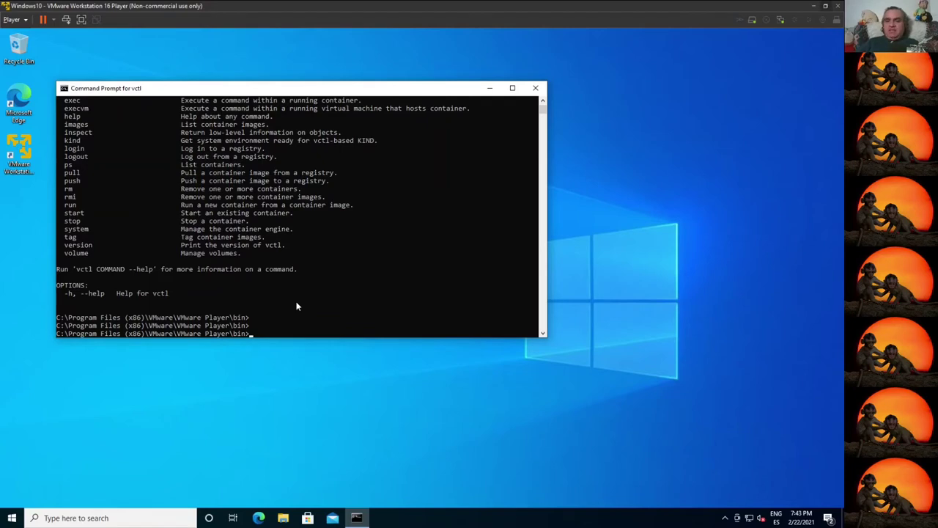
type("ip")
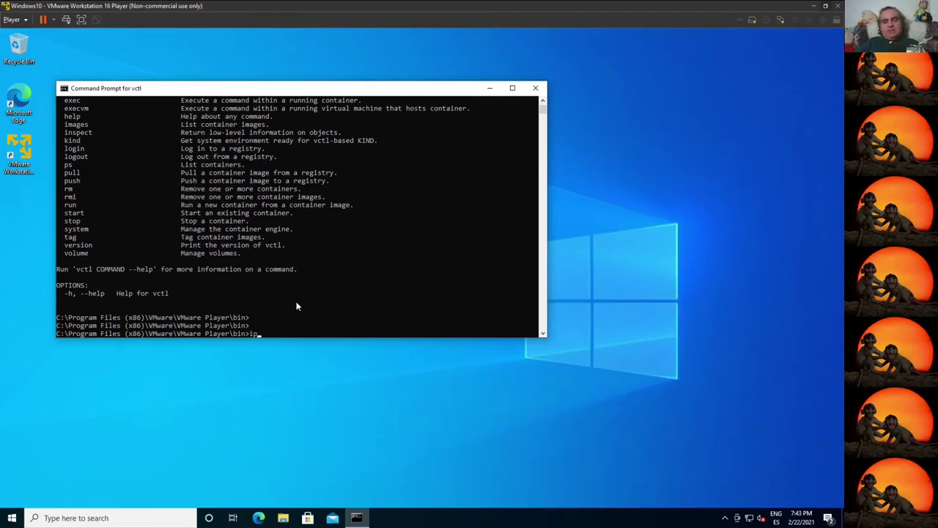
type("config")
key("Return")
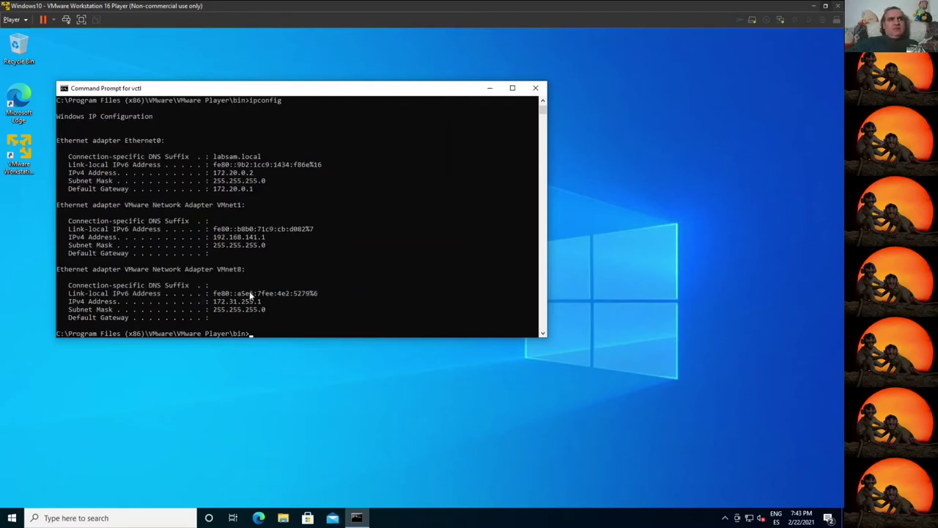
left_click_drag(214, 238, 264, 239)
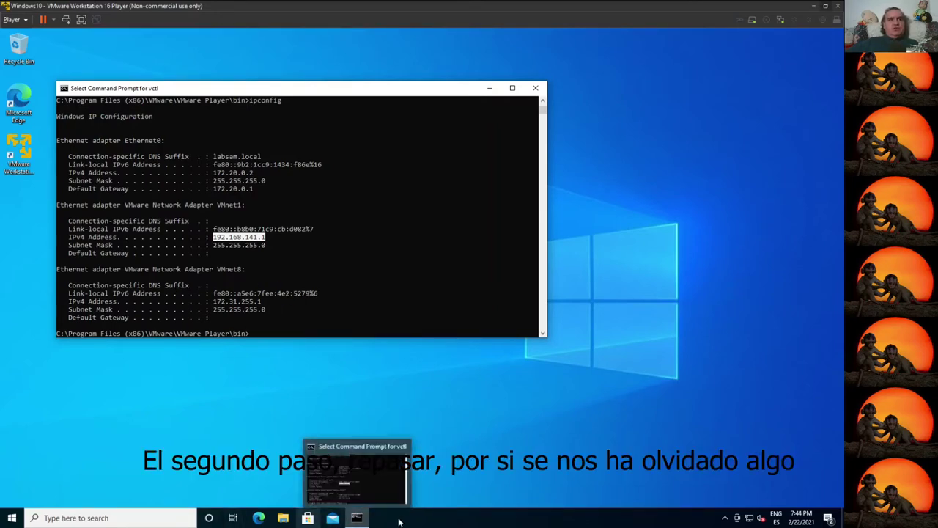
Step: Run Command Prompt for vctl as administrator from the taskbar jump list
right_click(366, 519)
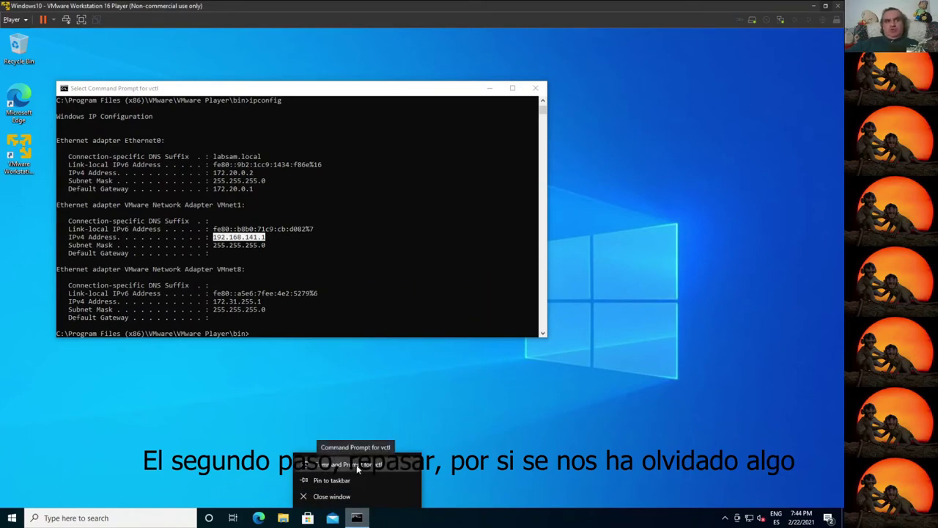
right_click(356, 464)
left_click(414, 402)
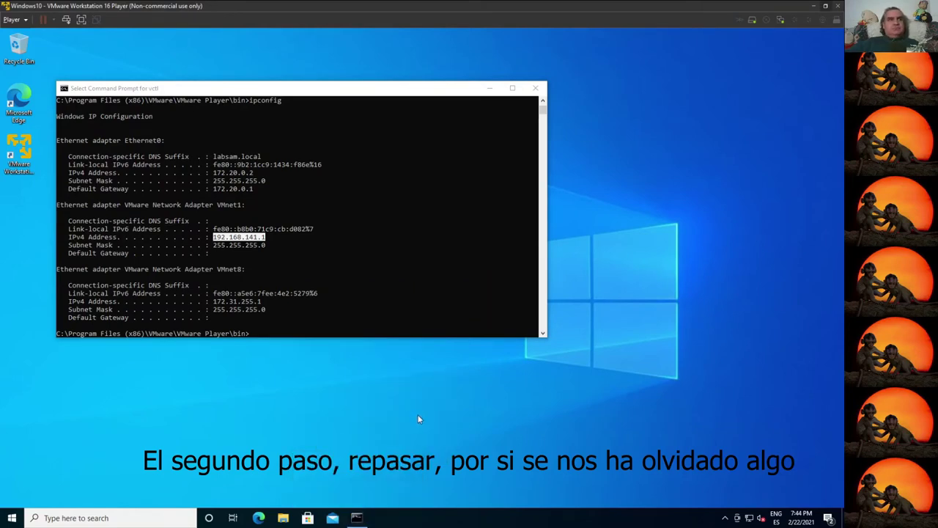
left_click(373, 335)
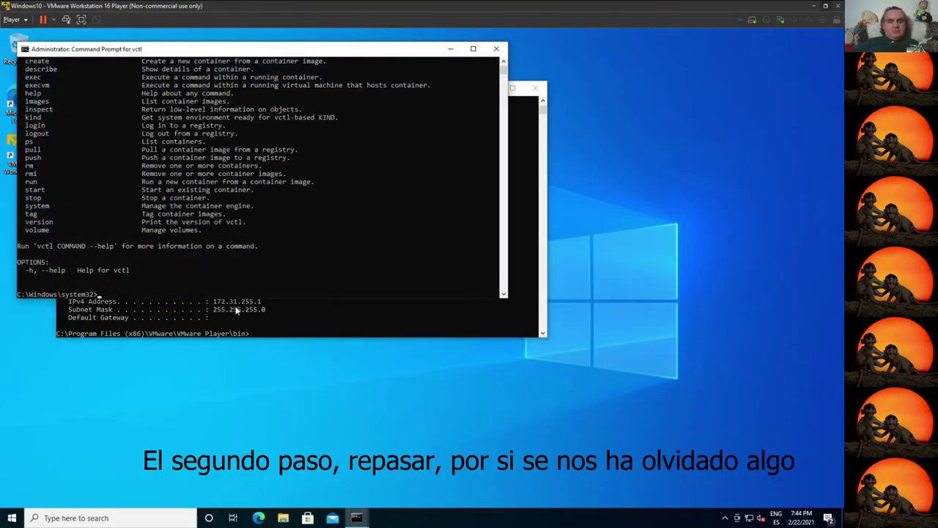
Step: Launch services.msc, then change the console directory to %programdata%\VMware
type("services.msc")
key("Return")
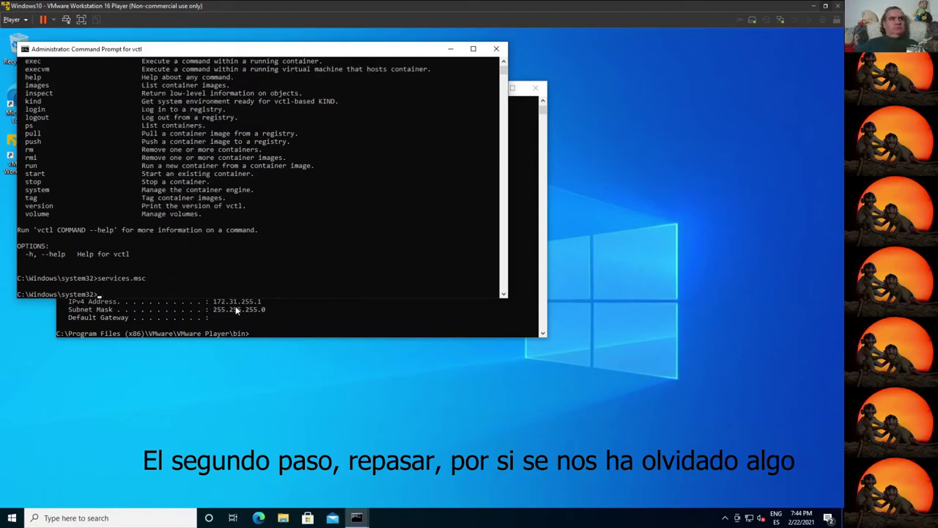
key("alt+Tab")
type("cd %")
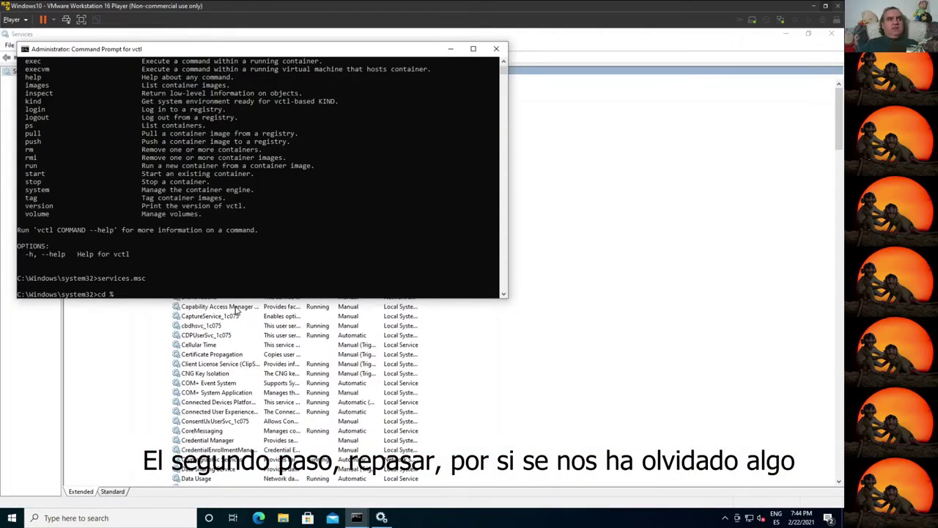
type("programdata%")
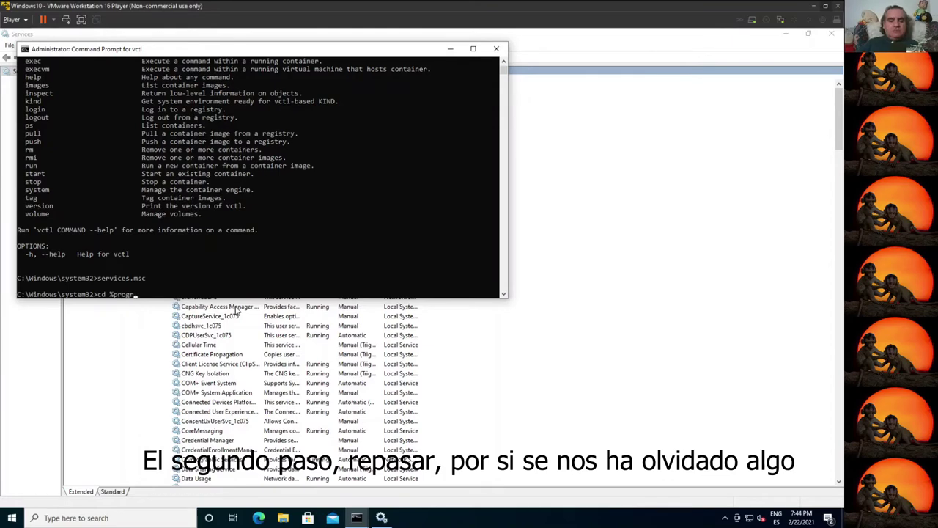
key("Return")
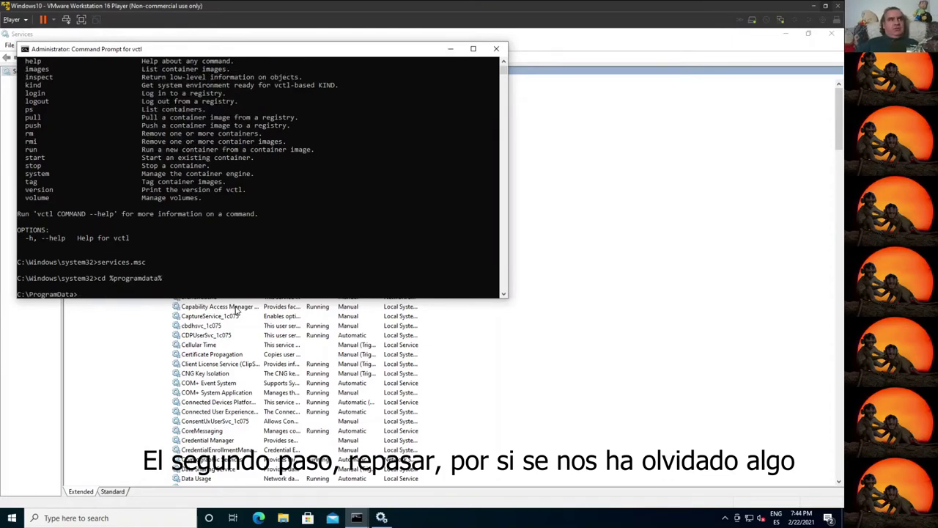
type("cd VMware")
key("Return")
Step: List the VMware folder with dir and open vmnetdhcp.conf in Notepad
type("ls")
key("Return")
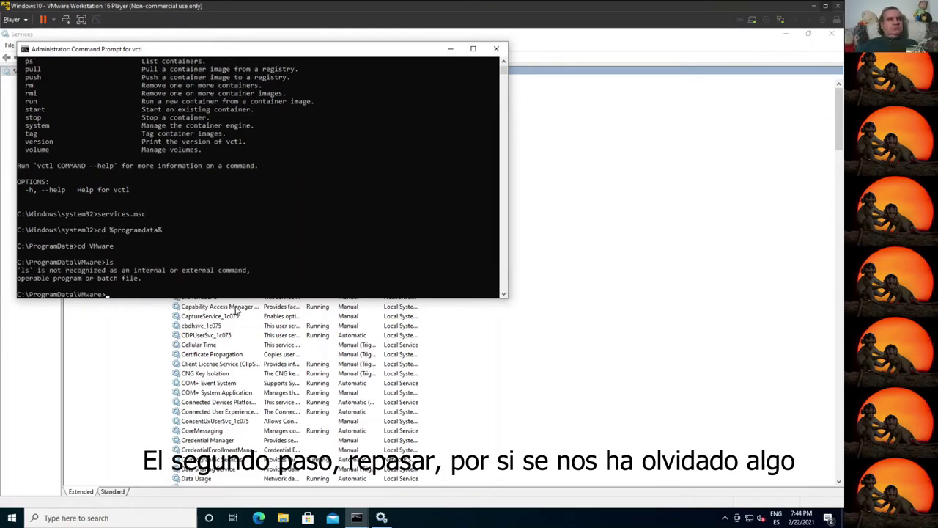
type("dir")
key("Return")
type("notepad vm")
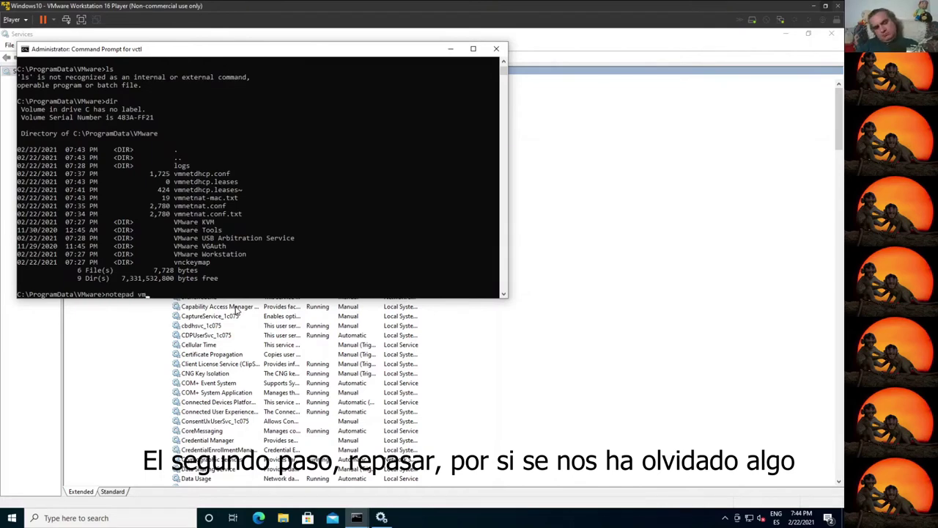
key("Tab")
key("Return")
Step: Compare vmnetdhcp.conf's VMnet1 and VMnet8 subnets against the ipconfig output placed beside Notepad
scroll(418, 308, "down", 5)
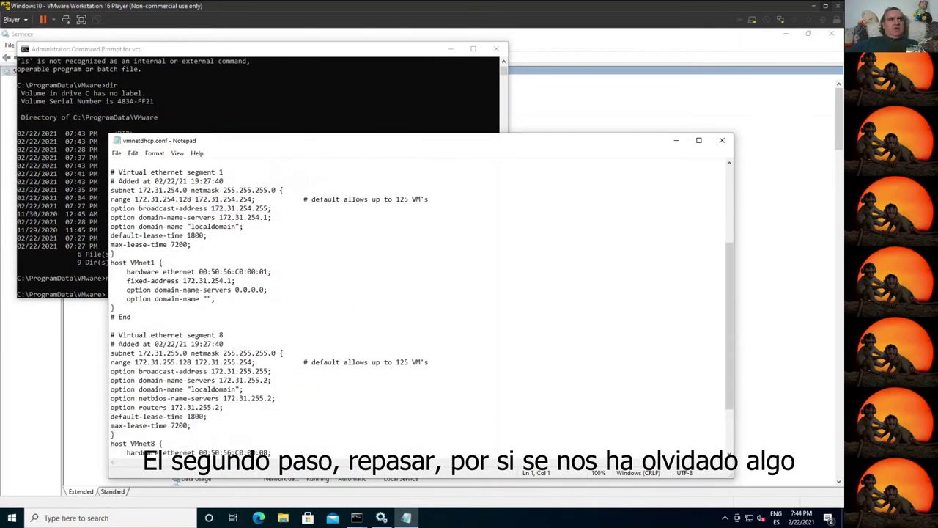
scroll(417, 308, "down", 3)
scroll(422, 305, "up", 5)
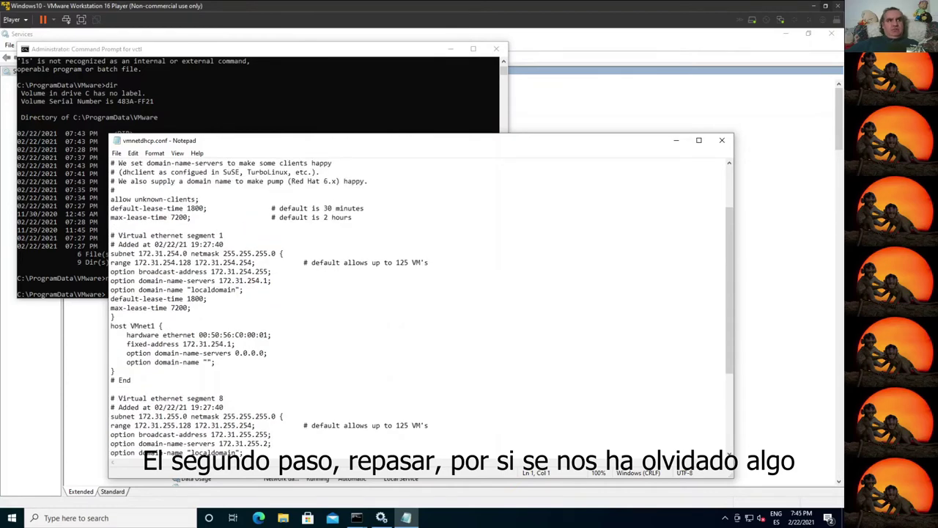
scroll(422, 308, "down", 3)
scroll(422, 308, "up", 1)
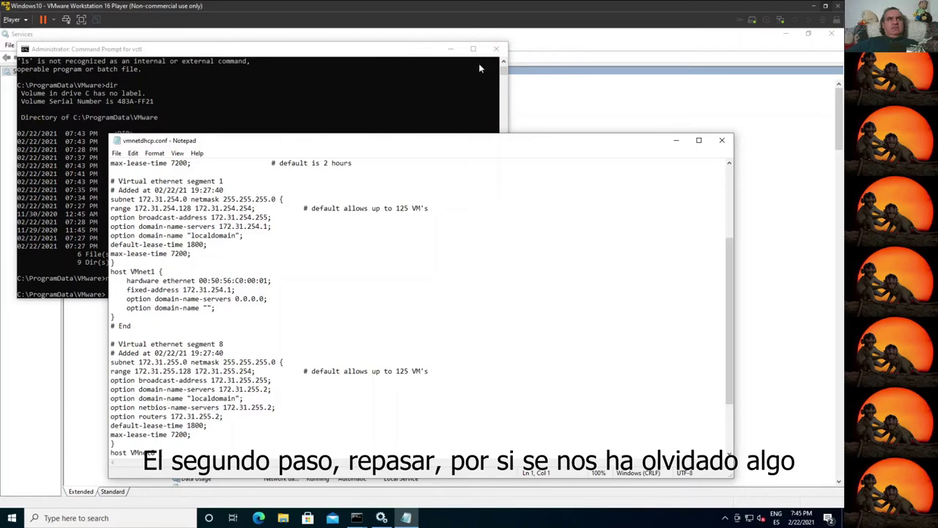
left_click(356, 518)
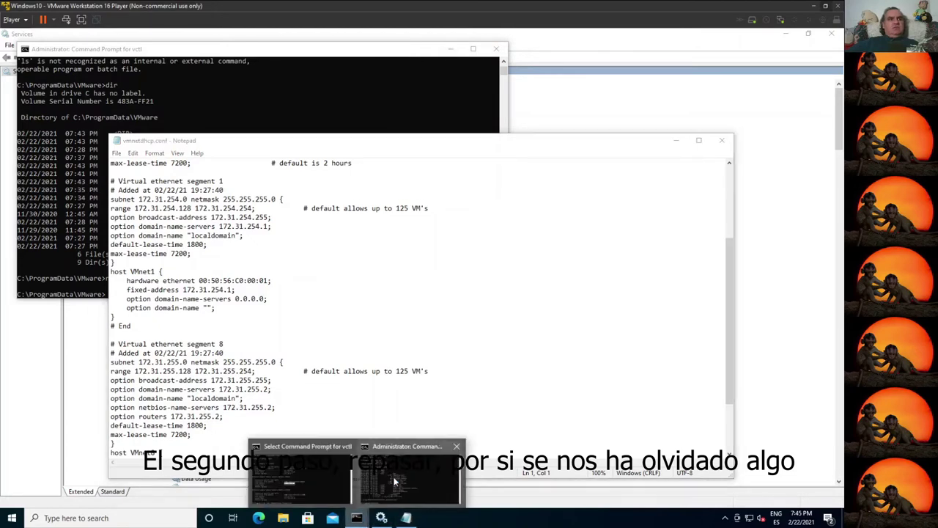
left_click(300, 480)
left_click_drag(300, 91, 777, 50)
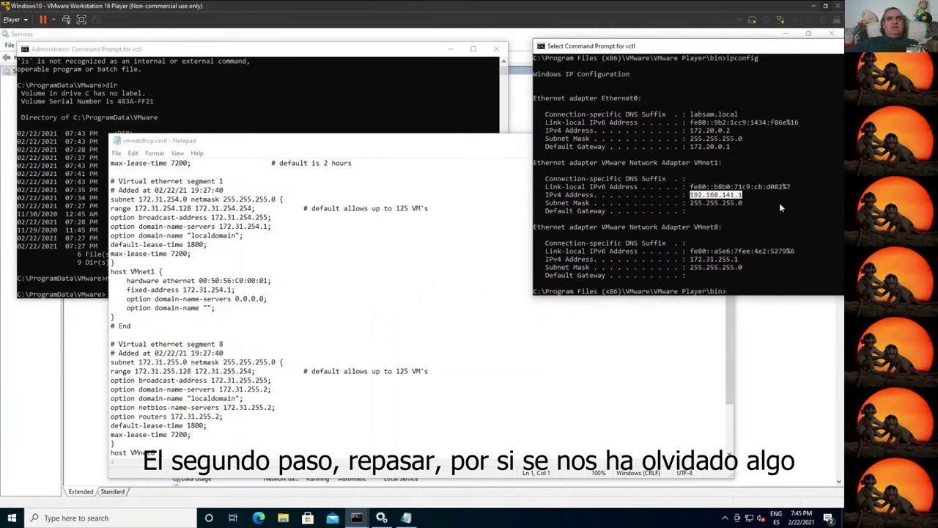
left_click(336, 139)
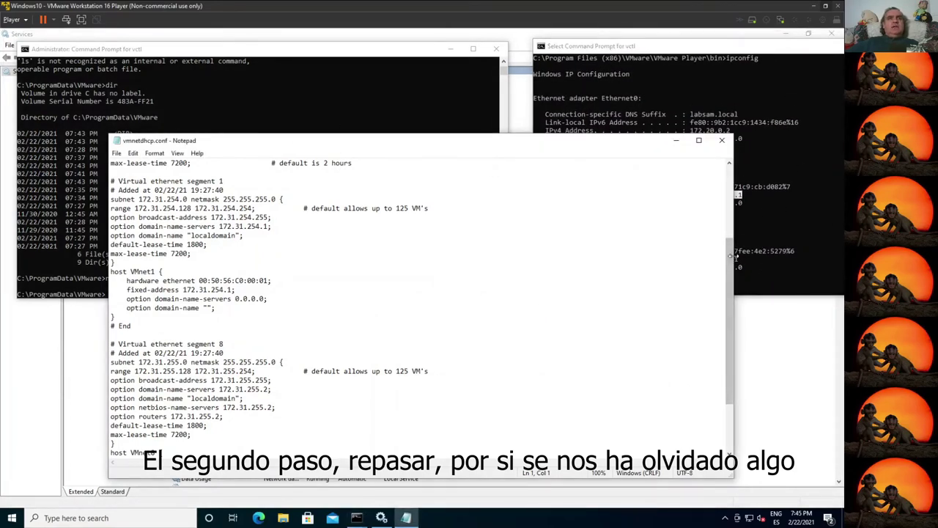
left_click_drag(735, 260, 478, 254)
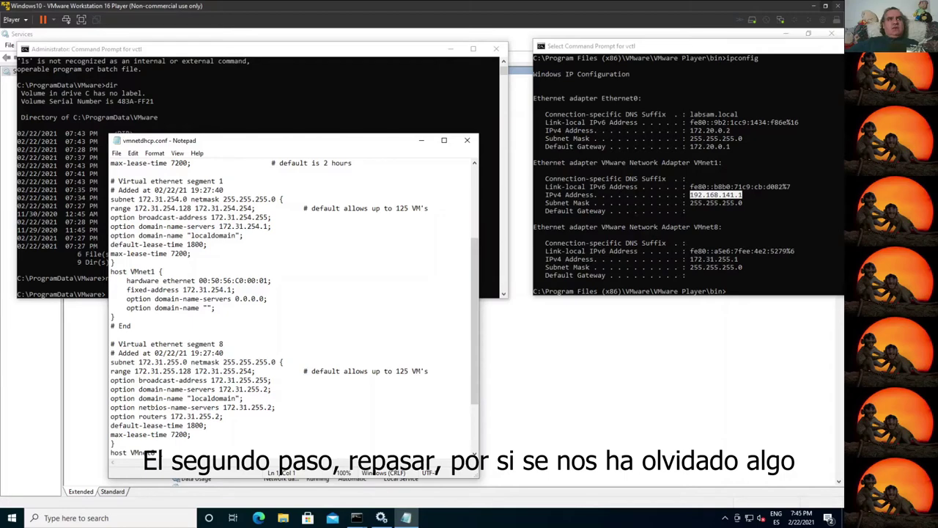
Step: Close vmnetdhcp.conf and enter notepad vmnetnat.conf at the administrator prompt
left_click(467, 140)
key("ctrl+c")
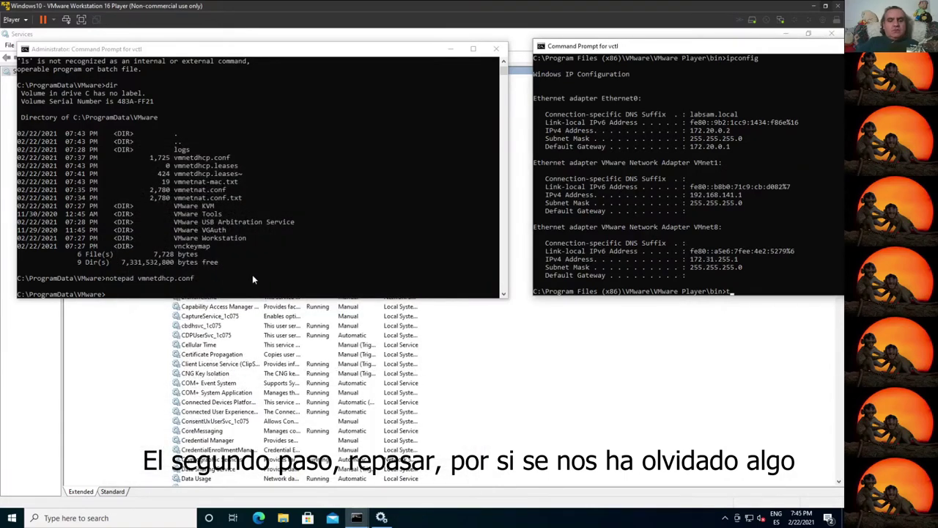
left_click(252, 276)
type("notepad ")
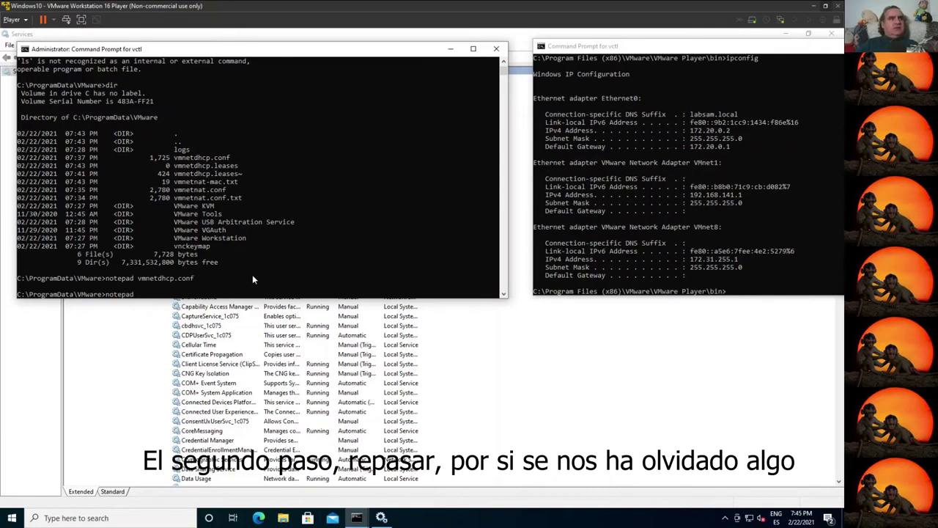
type("vmn")
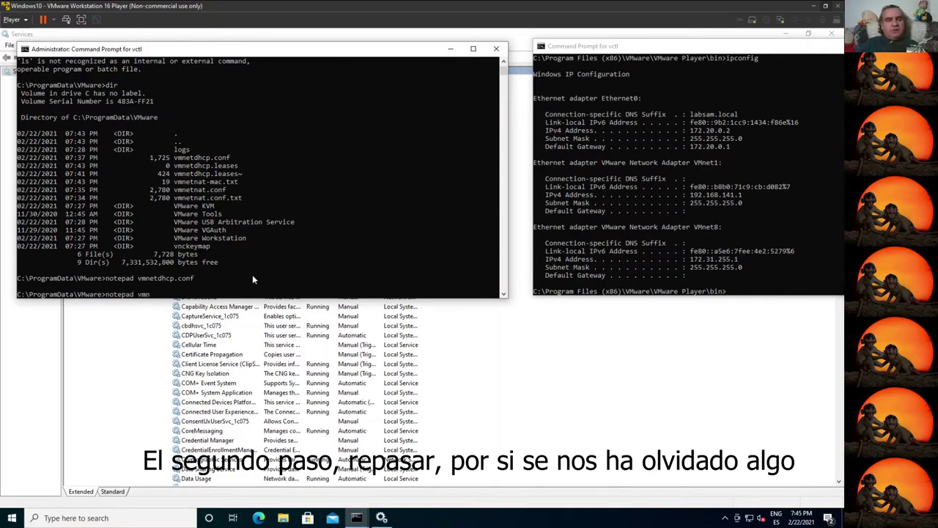
type("etna")
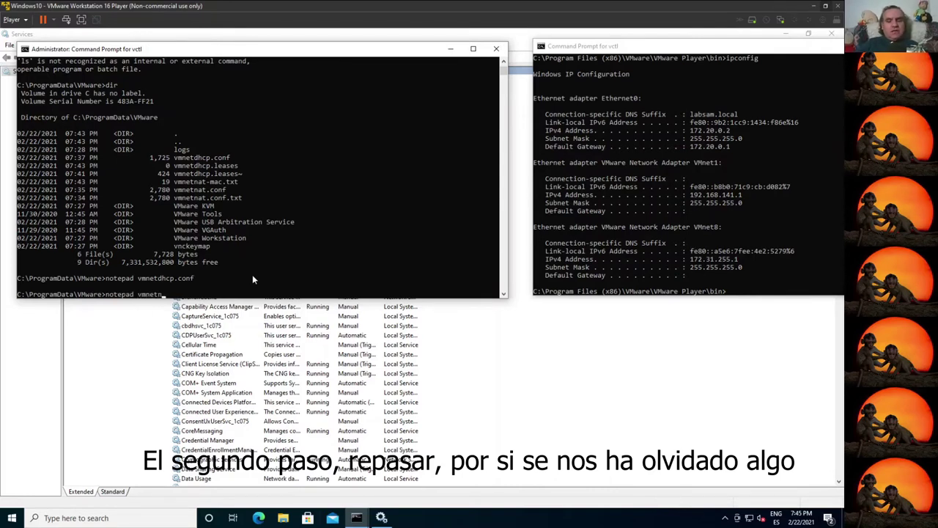
type("t.conf")
key("Return")
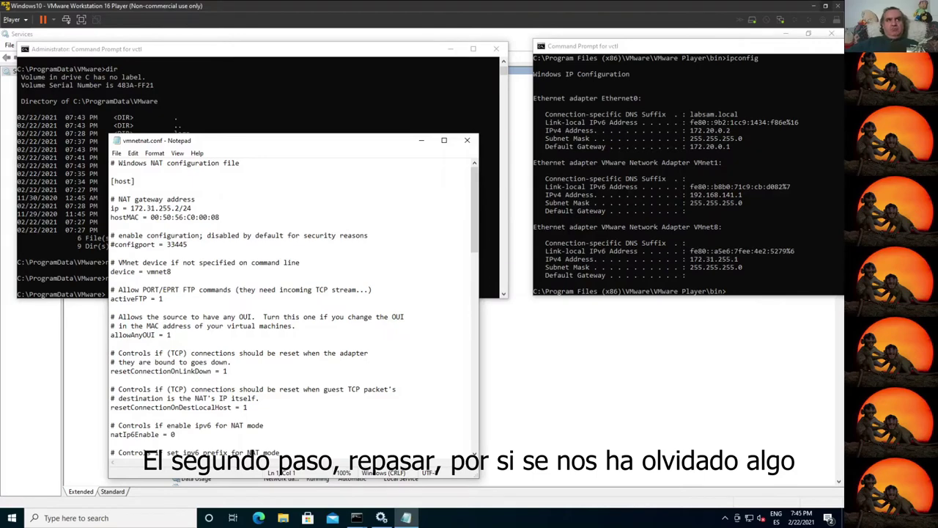
left_click_drag(171, 272, 139, 262)
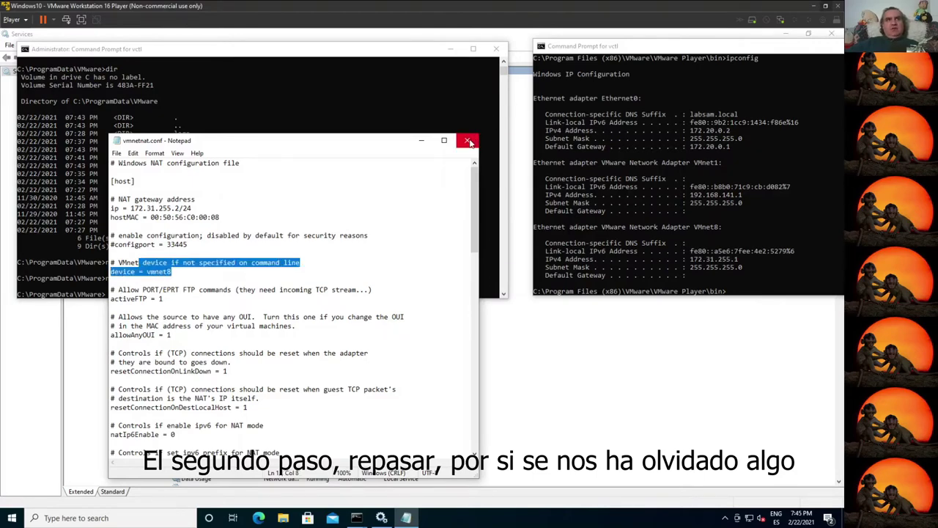
left_click(467, 140)
key("Up")
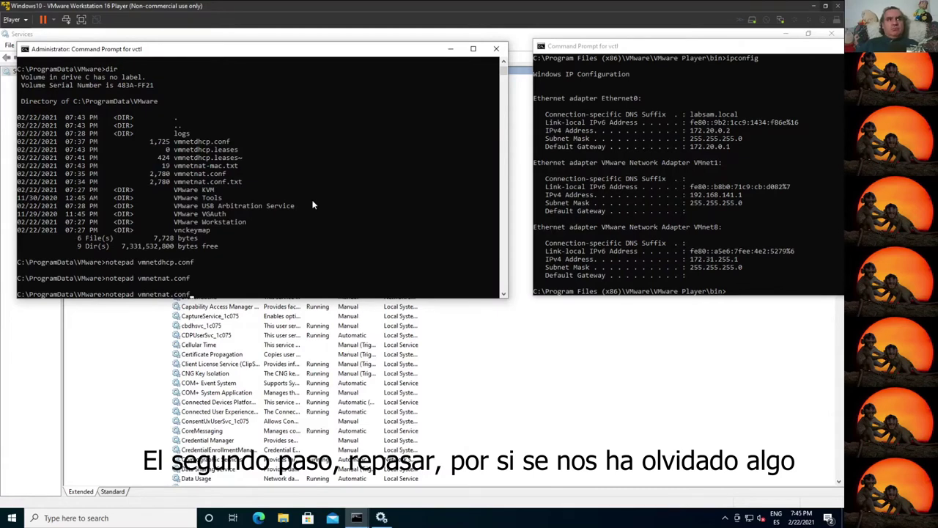
key("BackSpace")
key("BackSpace")
key("BackSpace")
key("BackSpace")
key("BackSpace")
key("BackSpace")
key("BackSpace")
key("BackSpace")
key("BackSpace")
key("BackSpace")
key("BackSpace")
key("BackSpace")
key("BackSpace")
key("BackSpace")
key("BackSpace")
key("BackSpace")
key("BackSpace")
key("BackSpace")
key("BackSpace")
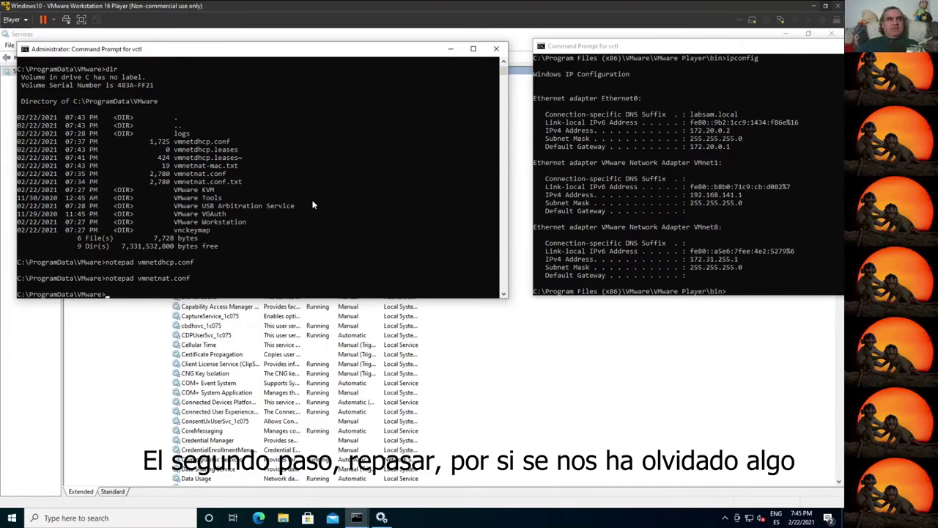
Step: In regedit, compare the VirtualEthernetSegments 1 and 8 DHCP values
type("regedit")
key("Return")
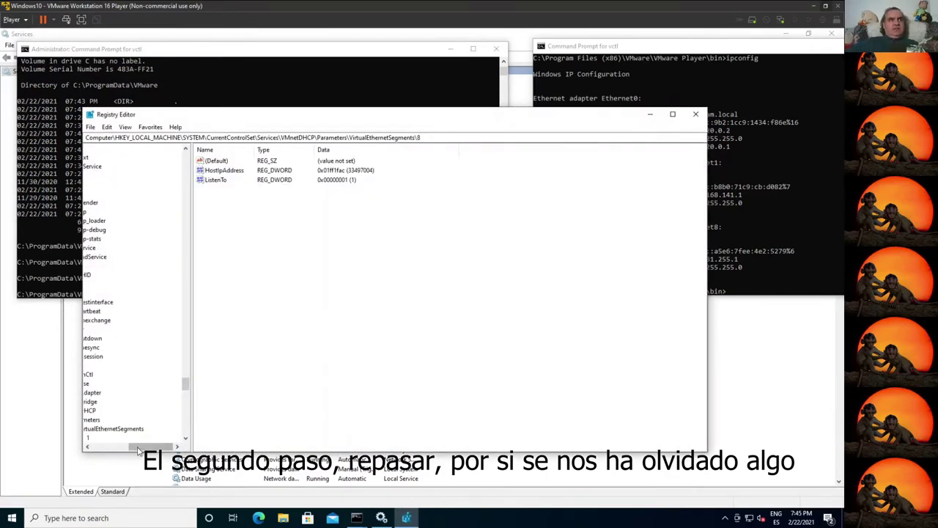
left_click_drag(134, 450, 97, 449)
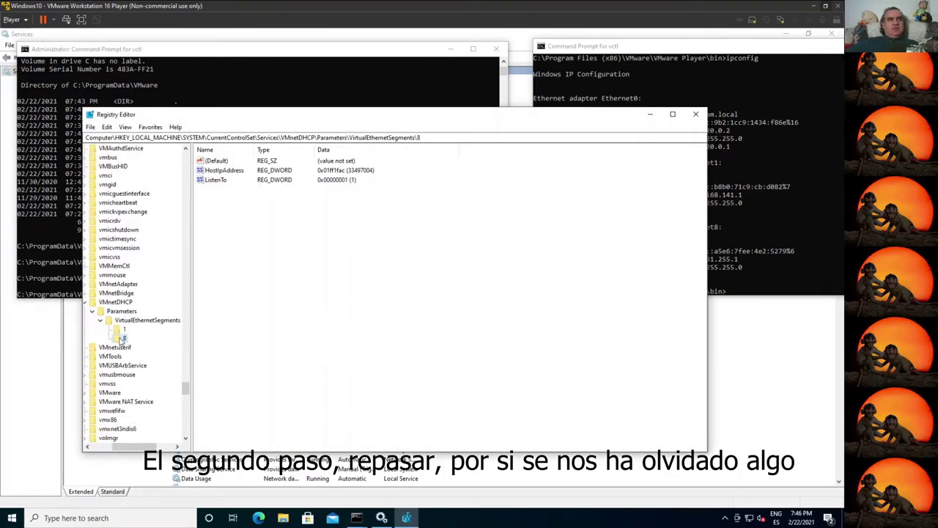
left_click(124, 329)
left_click(124, 338)
left_click(117, 347)
left_click(123, 338)
left_click(124, 329)
left_click(124, 339)
left_click(124, 329)
left_click(123, 339)
left_click(124, 329)
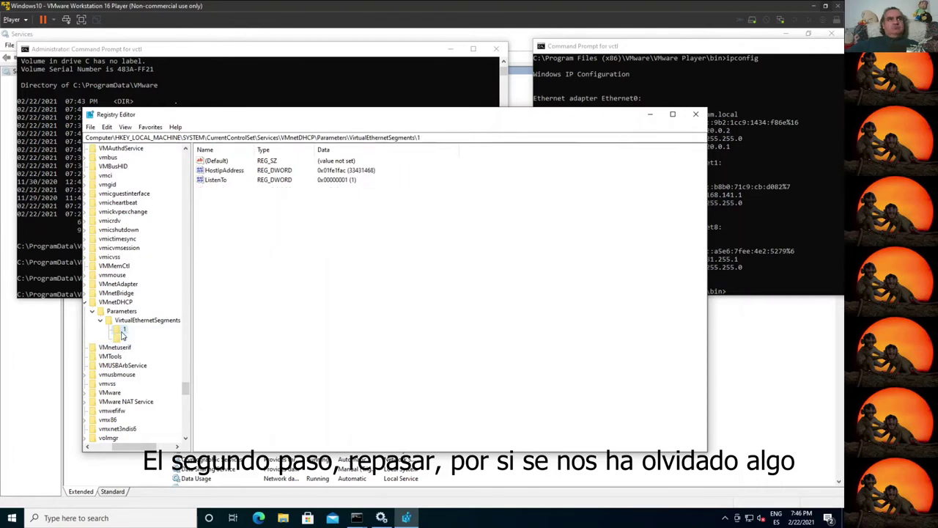
Step: Check VMnetConfig vmnet1 and vmnet8 subnets (172.31.254.0, 172.31.255.0) against the ipconfig output
scroll(125, 331, "up", 6)
scroll(125, 332, "up", 10)
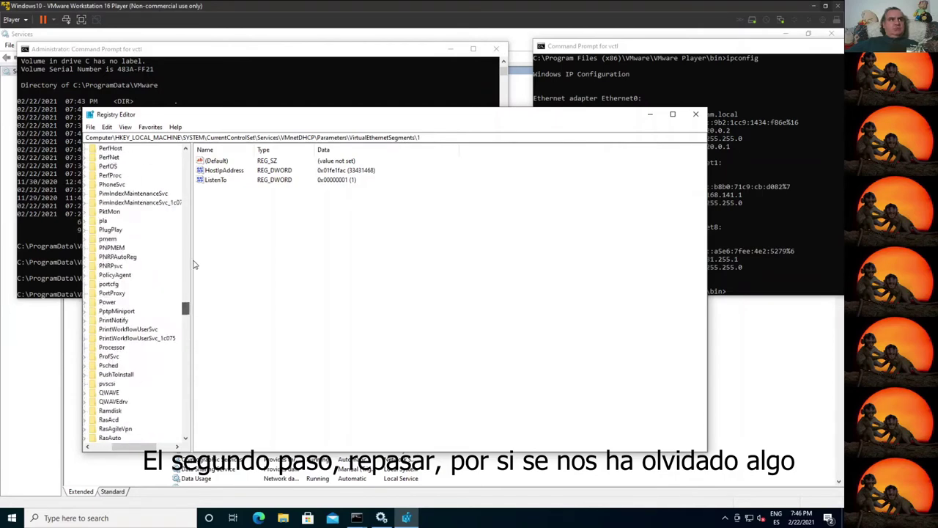
left_click_drag(185, 378, 197, 158)
scroll(121, 389, "down", 1)
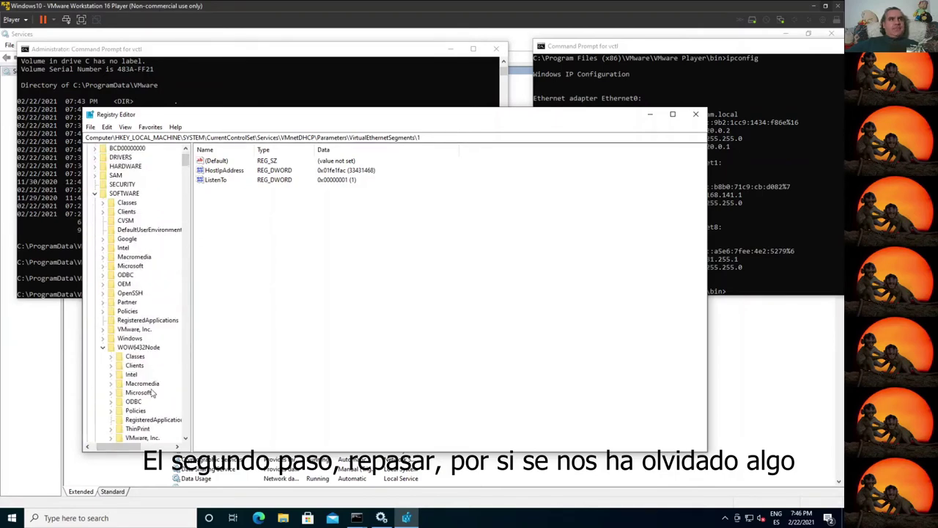
left_click(122, 440)
left_click(111, 437)
scroll(131, 381, "down", 4)
double_click(146, 356)
left_click(159, 365)
left_click(128, 365)
left_click(158, 374)
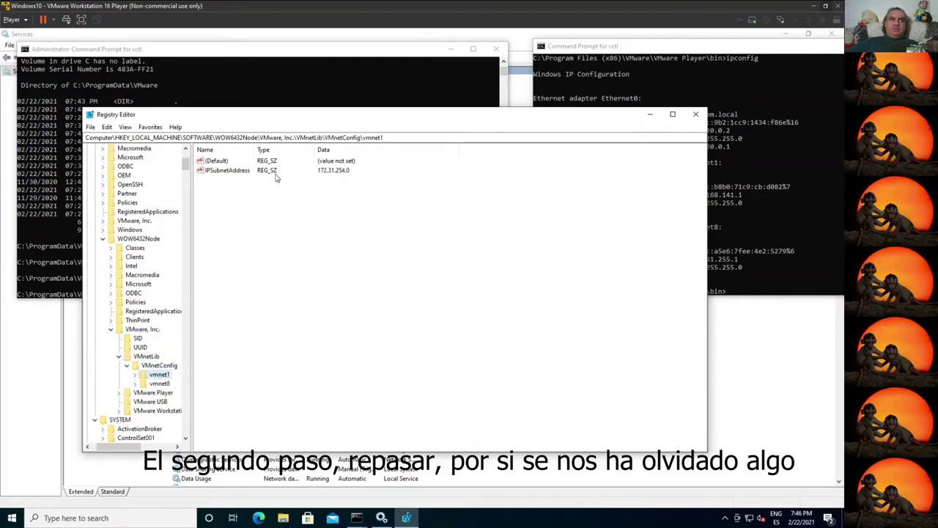
left_click(155, 383)
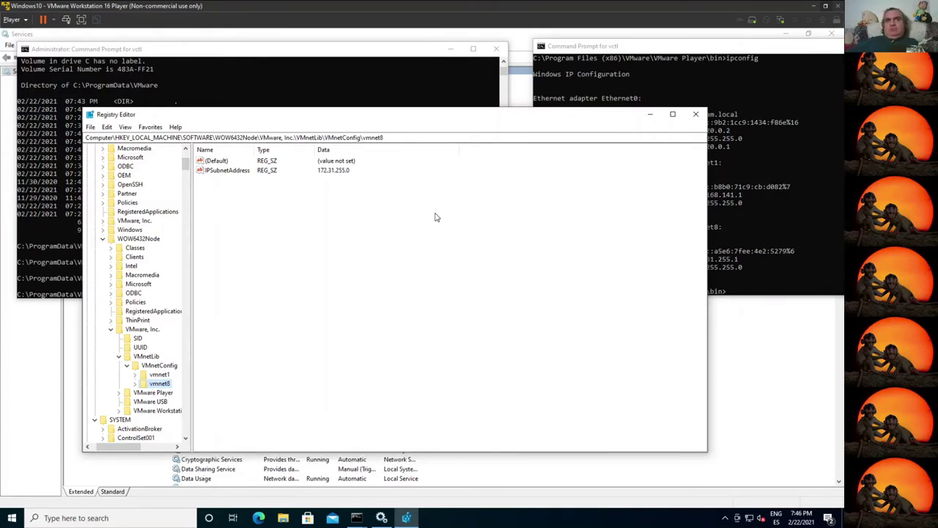
left_click(744, 189)
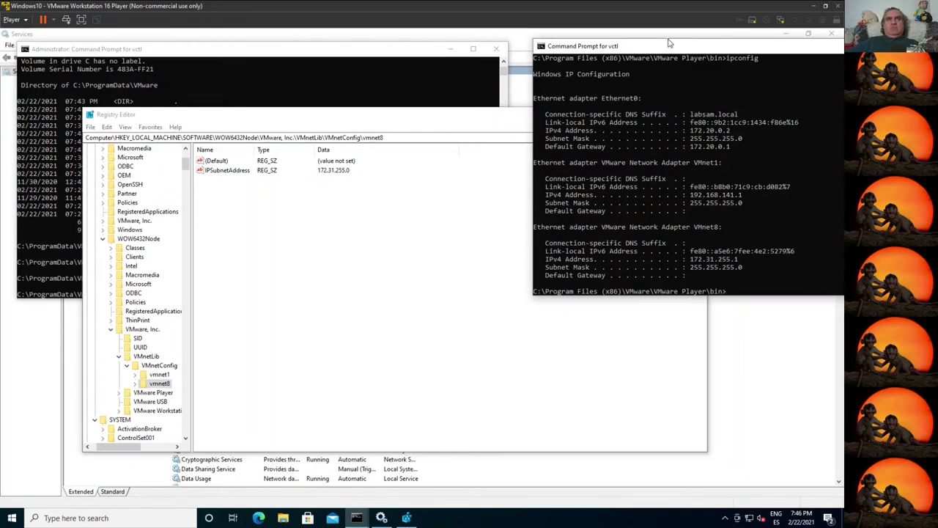
left_click_drag(663, 49, 416, 40)
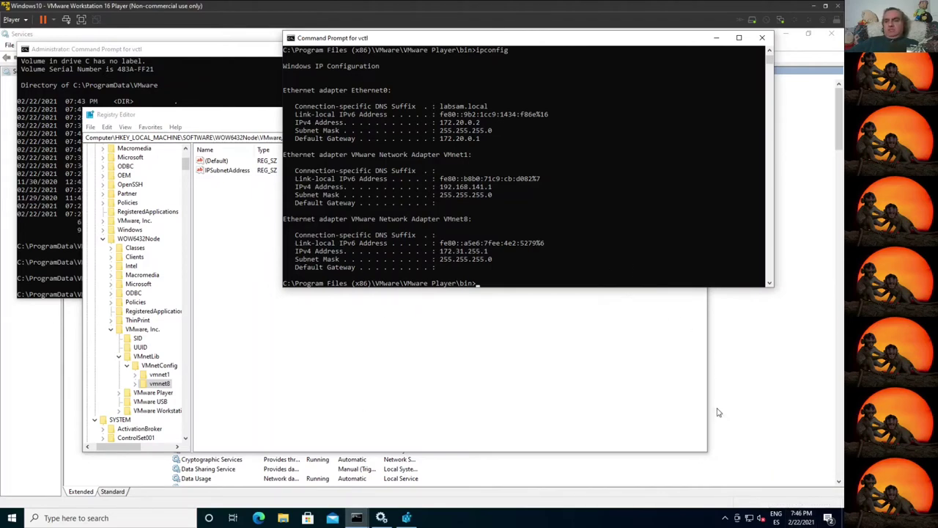
Step: Disable the VMnet1 adapter in Network Connections and rerun ipconfig
right_click(749, 518)
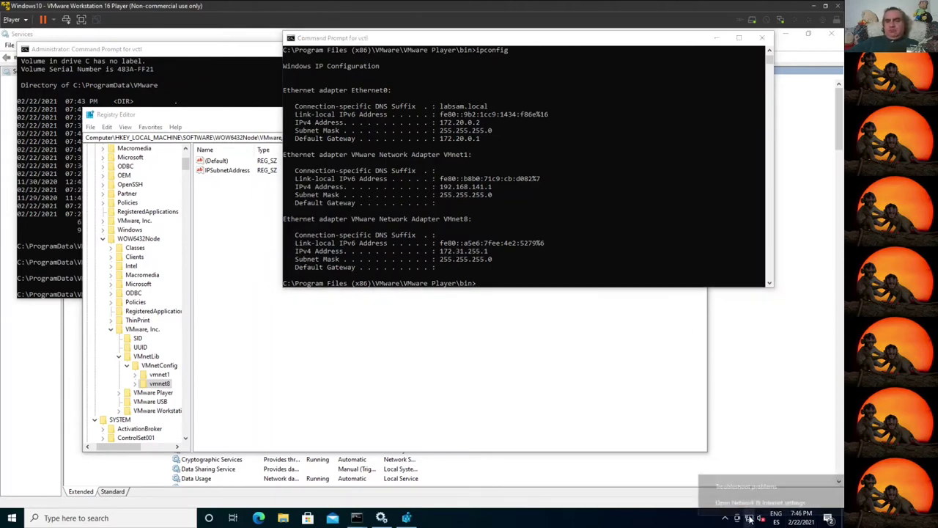
left_click(751, 506)
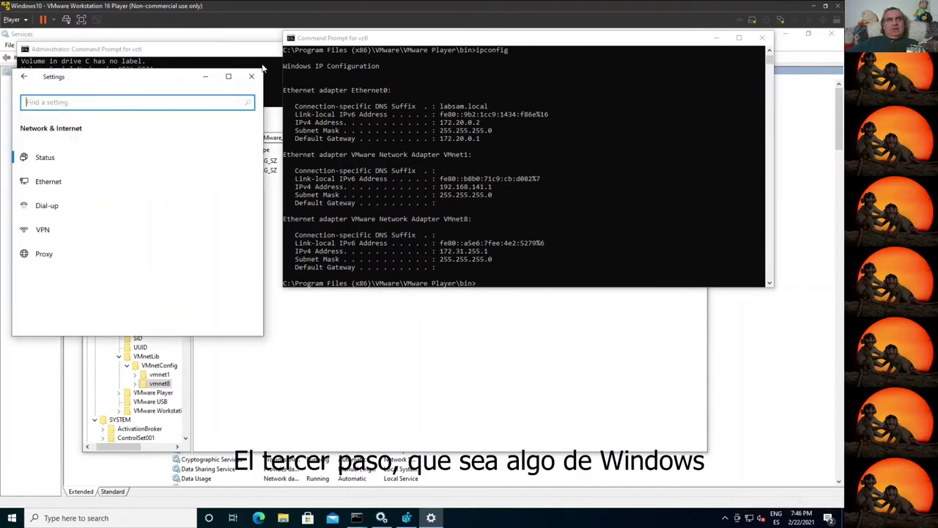
left_click(71, 178)
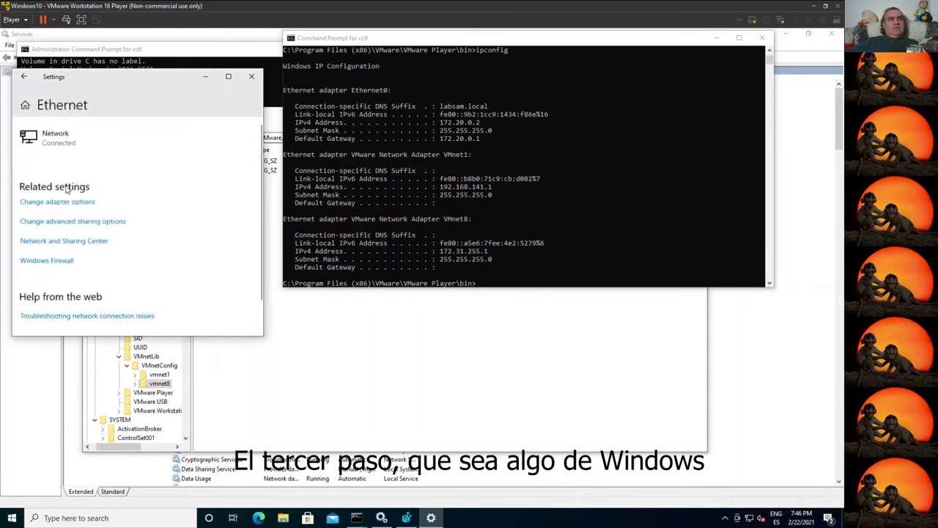
left_click(82, 203)
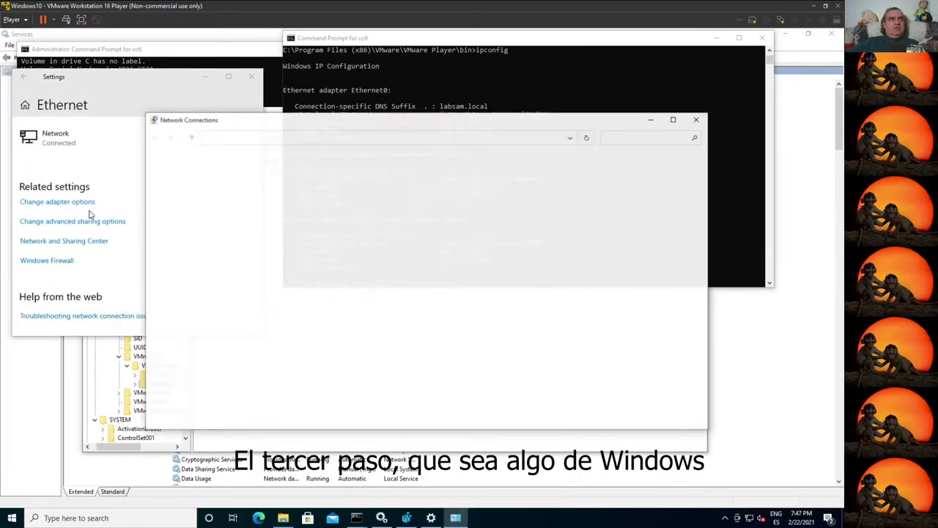
left_click(340, 183)
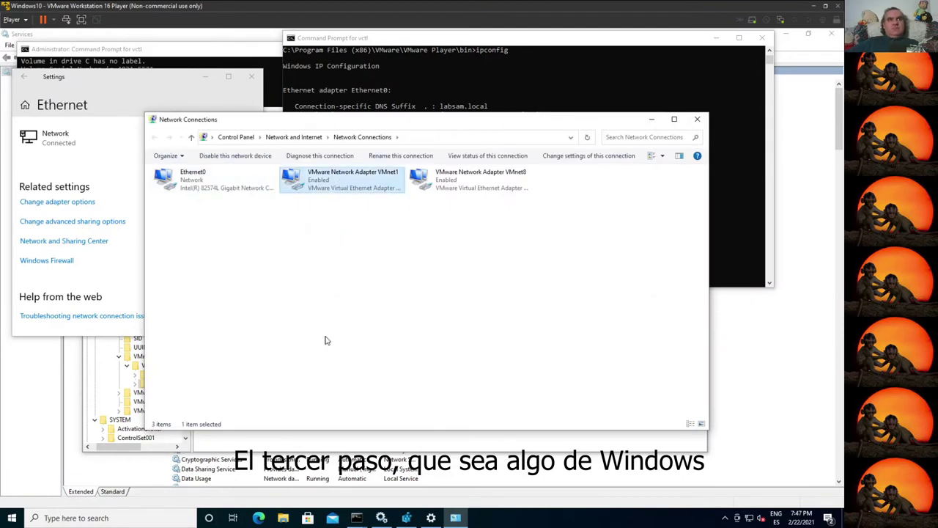
right_click(350, 179)
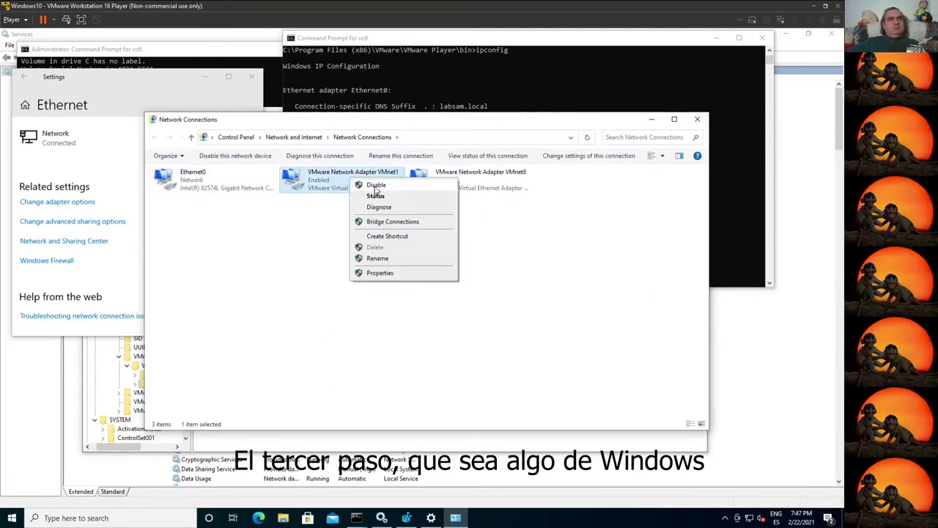
left_click(376, 186)
left_click(425, 82)
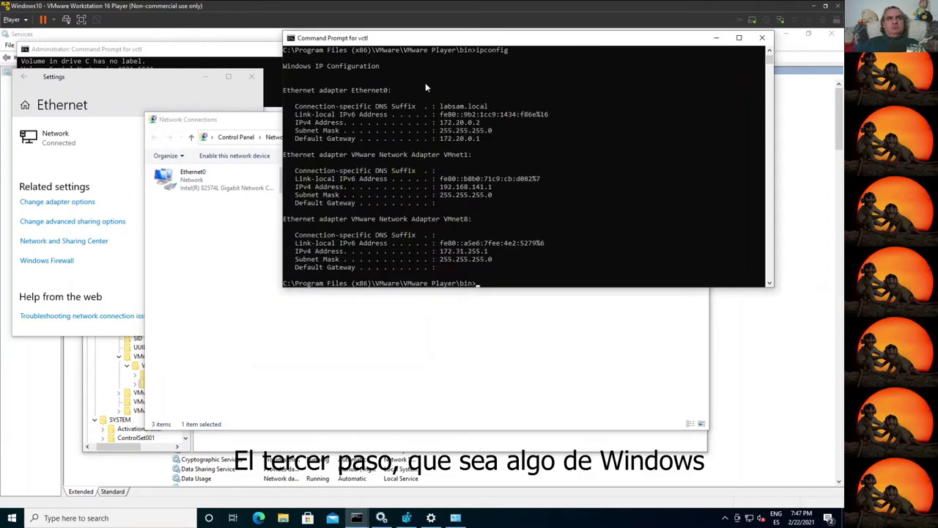
key("Up")
key("Return")
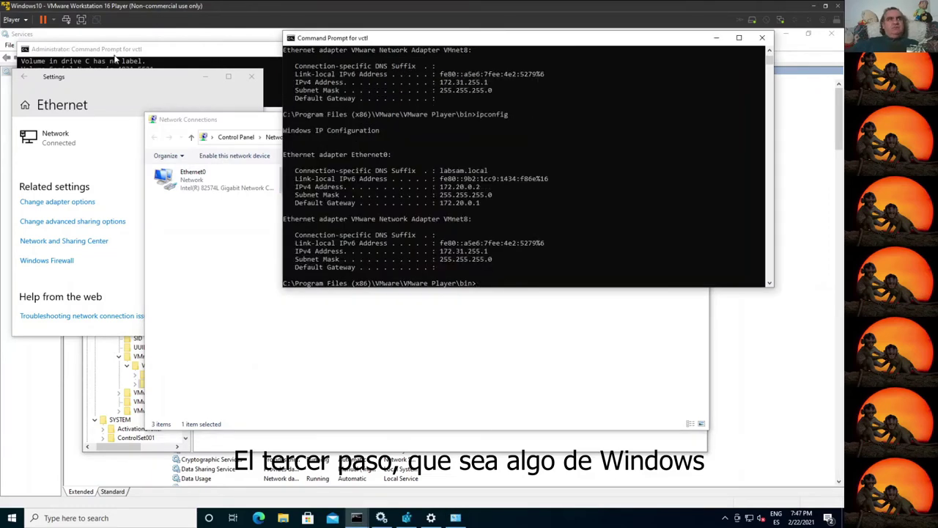
Step: Re-enable VMnet1 and rerun ipconfig, which still shows it at 192.168.141.1
left_click(245, 120)
double_click(322, 180)
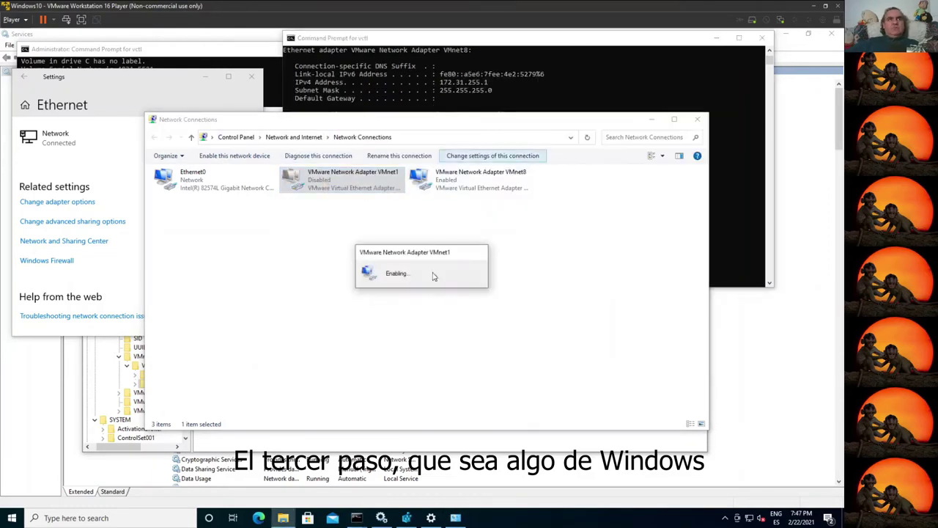
left_click(493, 41)
key("Up")
key("Return")
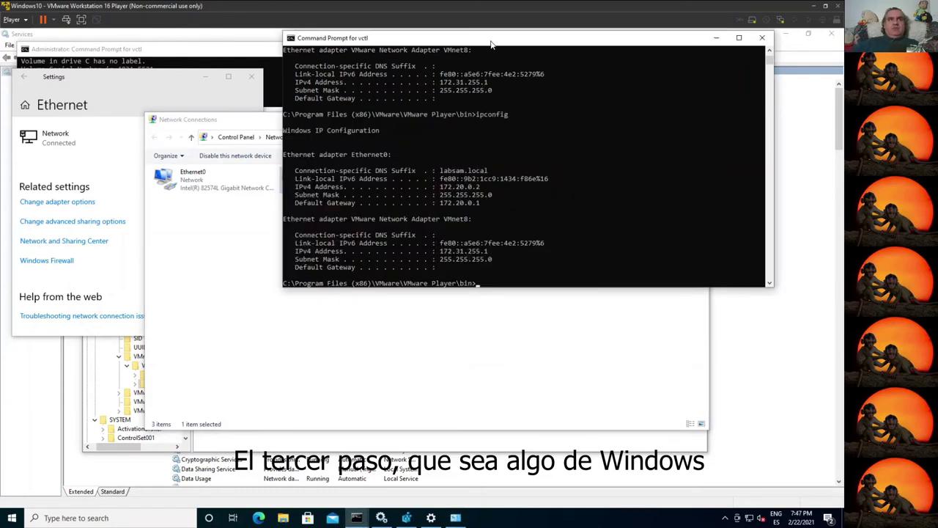
key("Up")
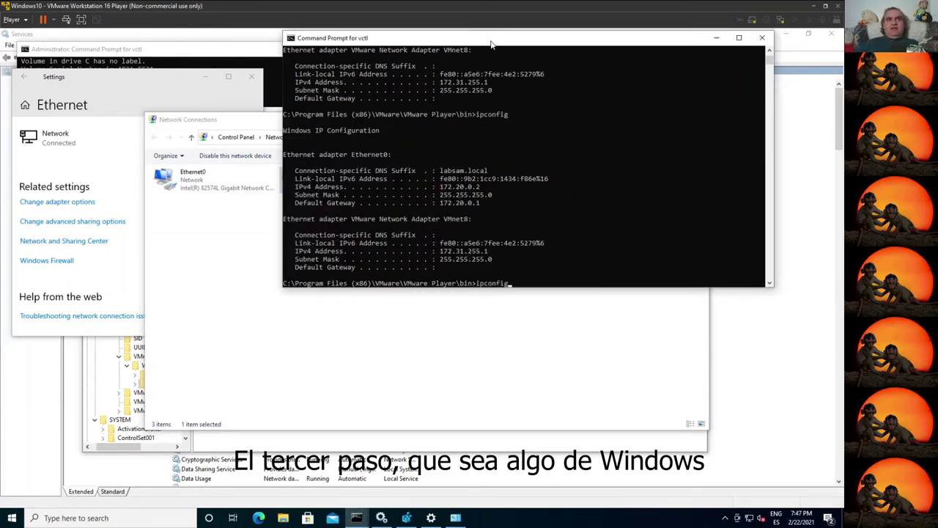
key("Return")
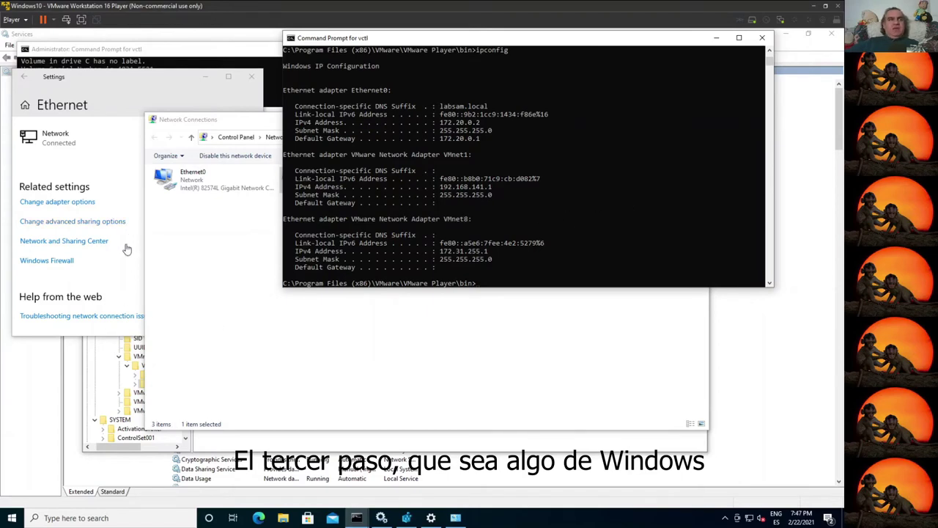
left_click(214, 277)
Step: Review VMnet1's current static IPv4 settings and close them unchanged
right_click(317, 184)
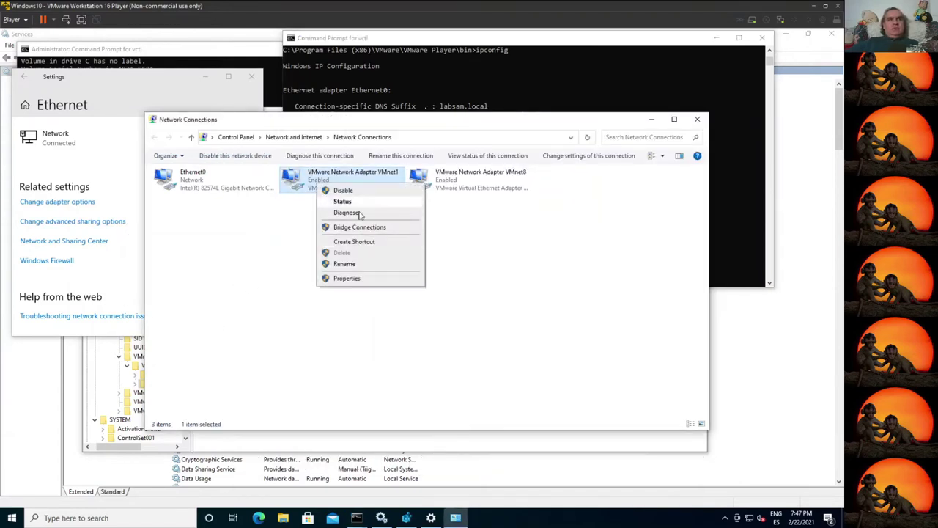
left_click(346, 278)
left_click(235, 271)
double_click(234, 272)
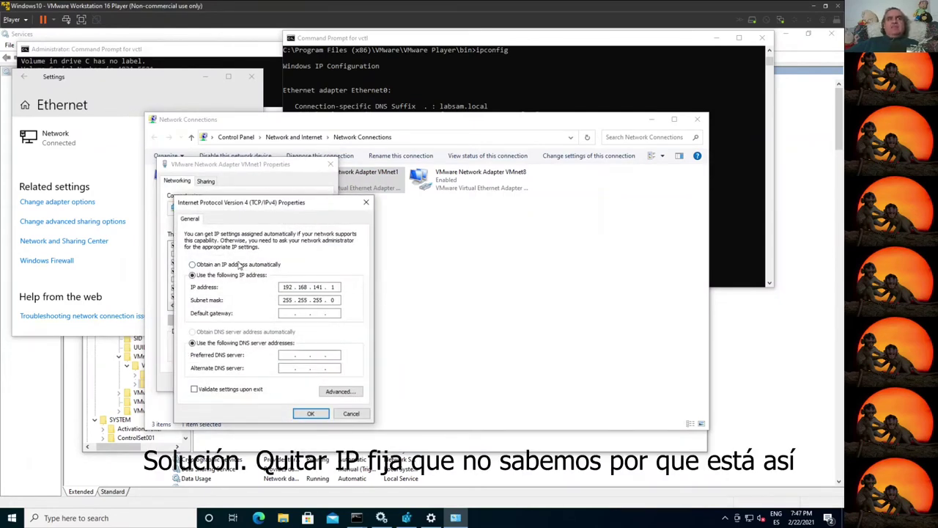
key("Escape")
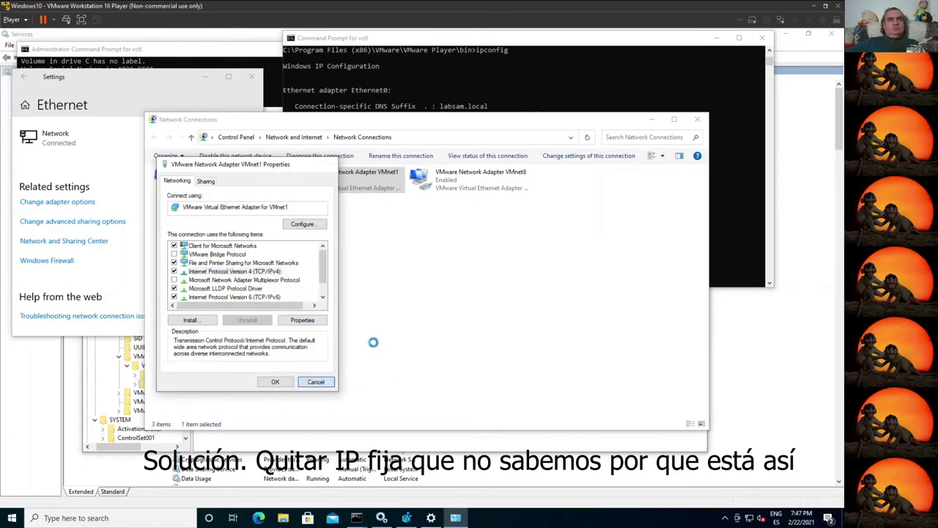
key("Escape")
Step: Inspect VMnet8's IPv4 settings for comparison, closing without changes
right_click(471, 181)
left_click(499, 275)
double_click(234, 271)
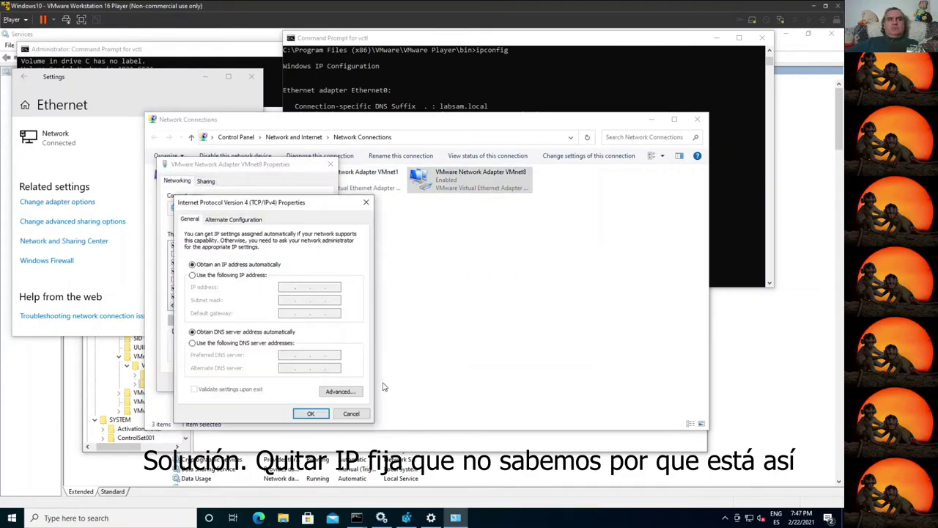
left_click(355, 415)
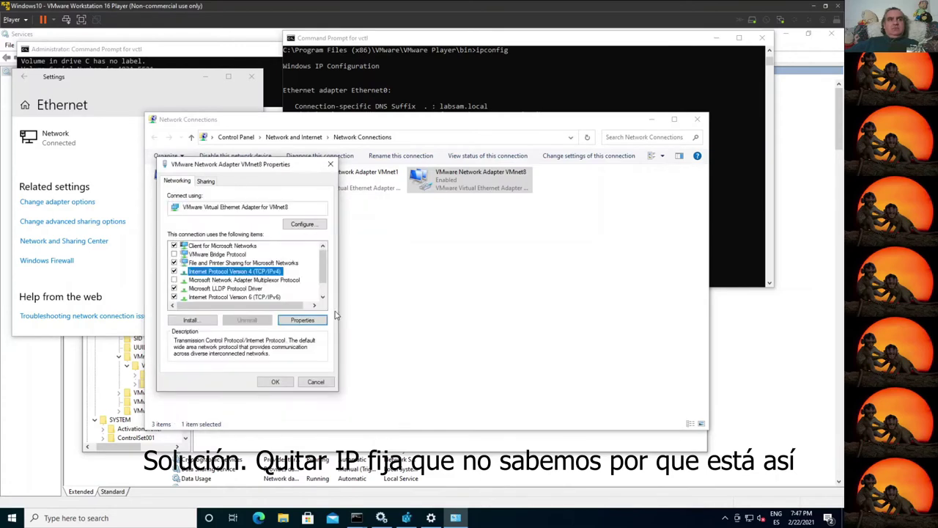
left_click(322, 382)
Step: Set VMnet1's IPv4 to obtain both IP and DNS server addresses automatically
right_click(356, 191)
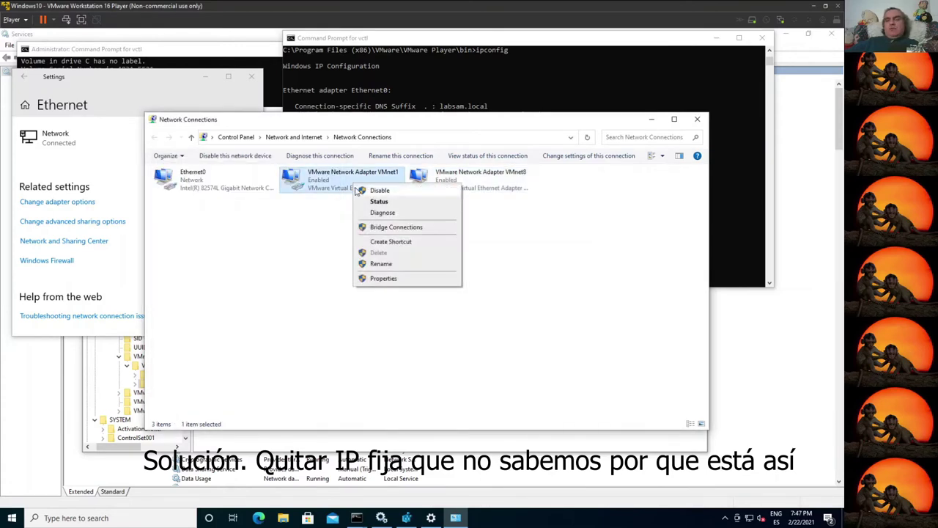
left_click(383, 278)
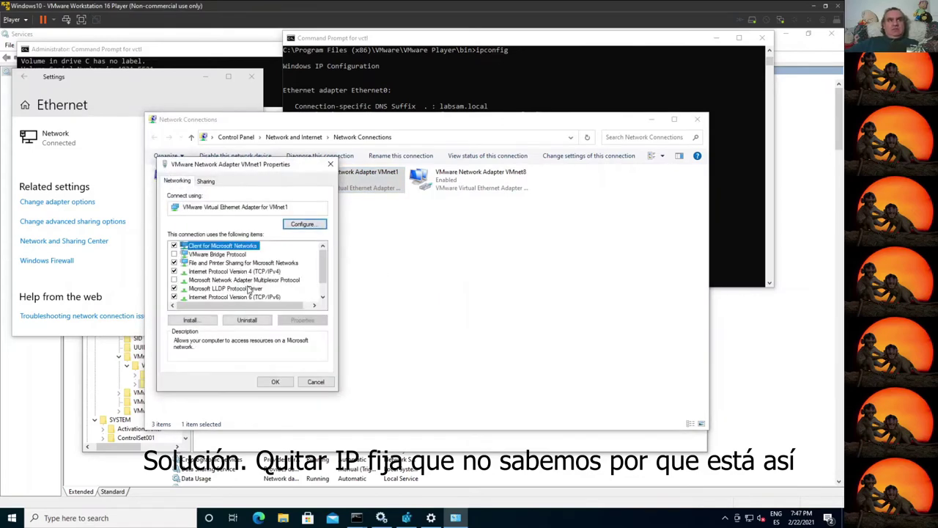
left_click(236, 273)
double_click(236, 273)
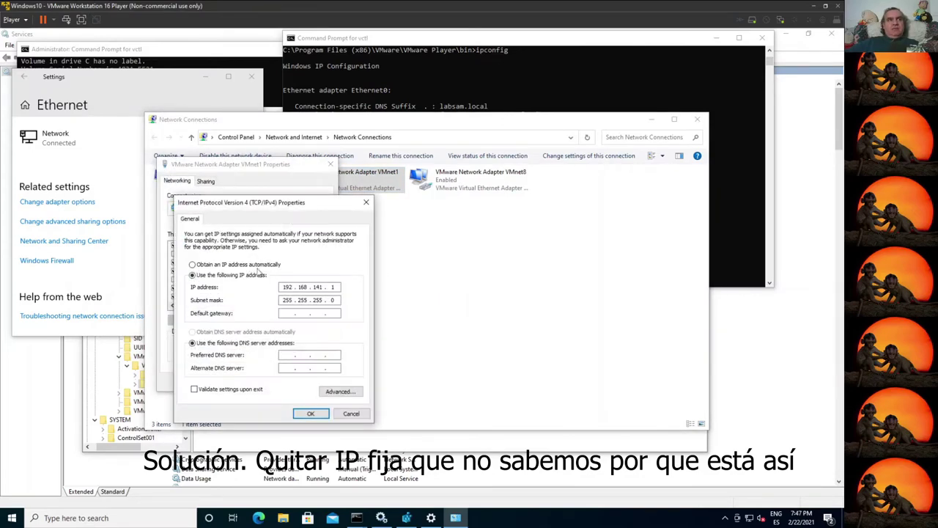
left_click(224, 264)
left_click(196, 331)
left_click(309, 413)
left_click(277, 384)
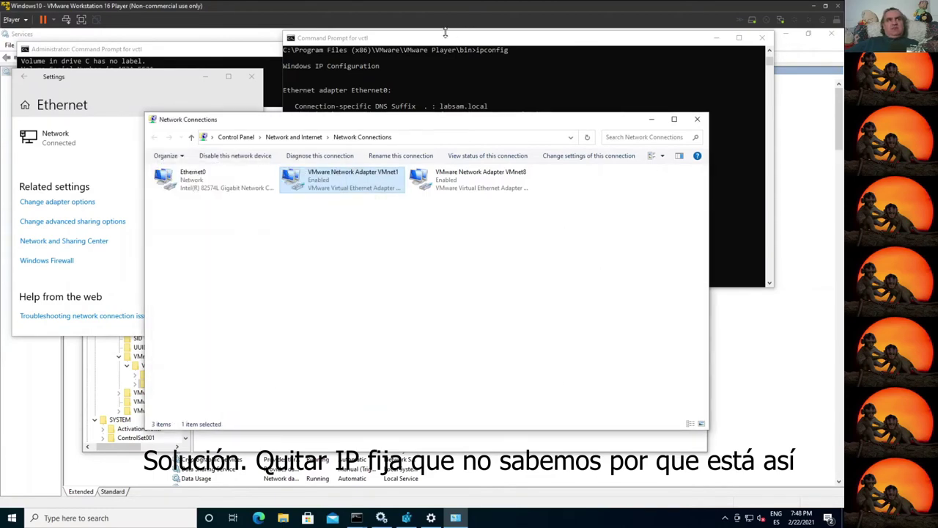
Step: Rerun ipconfig in the console to confirm VMnet1 now reports 172.31.254.1
left_click(443, 40)
key("Up")
key("Return")
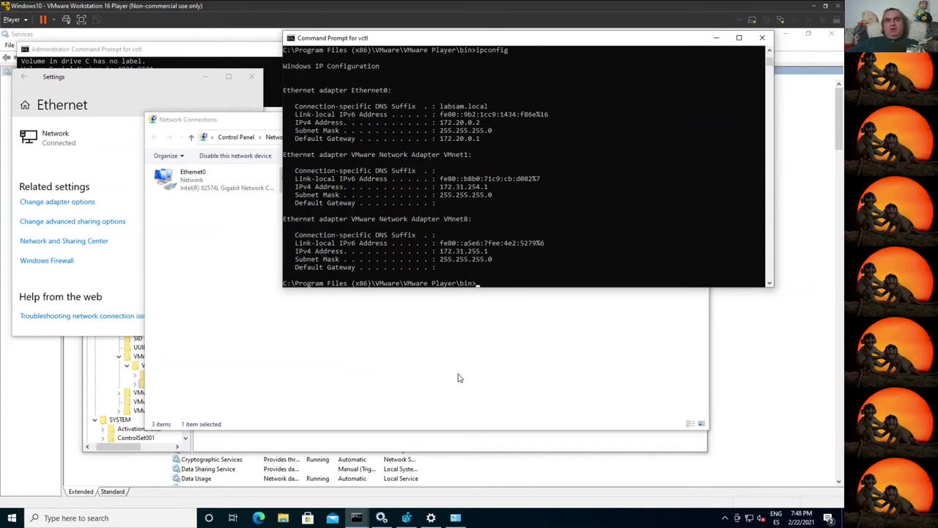
Step: Close Network Connections, the vctl and Administrator consoles, Ethernet settings, Registry Editor and Services
left_click(446, 379)
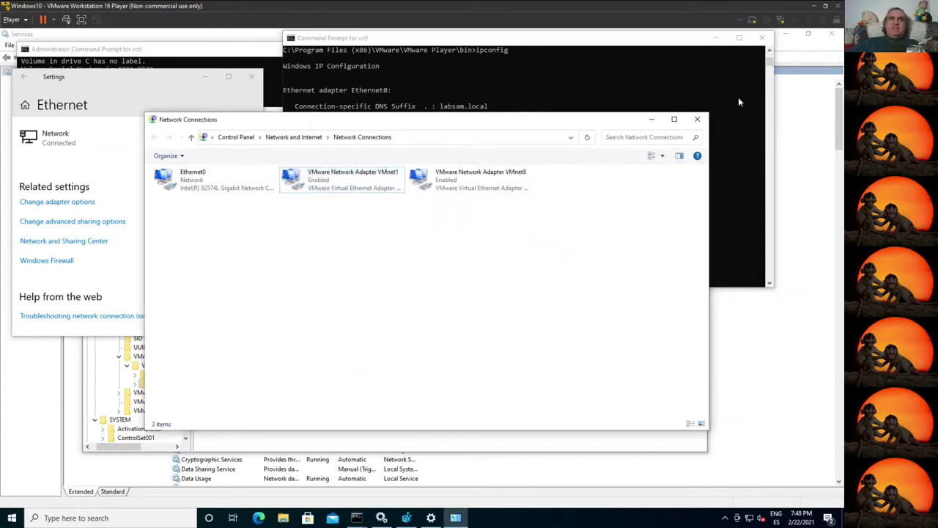
left_click(699, 122)
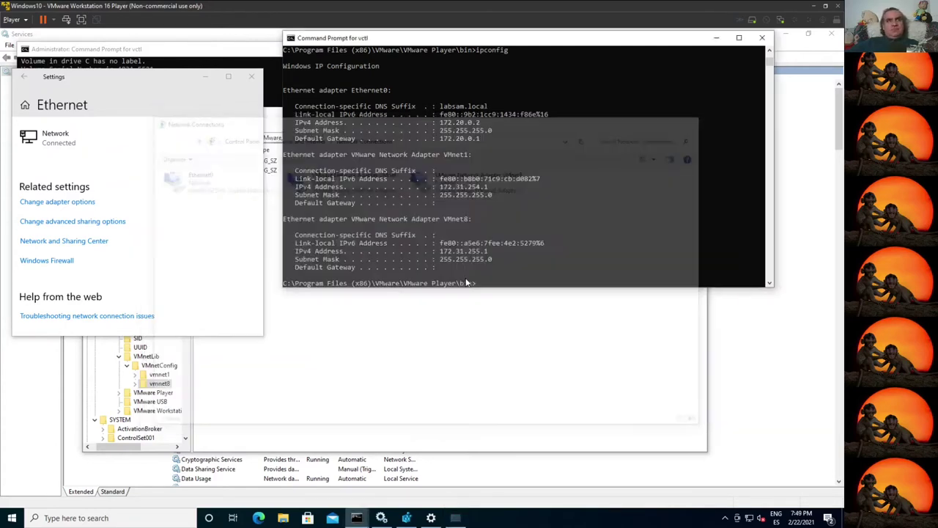
left_click(763, 37)
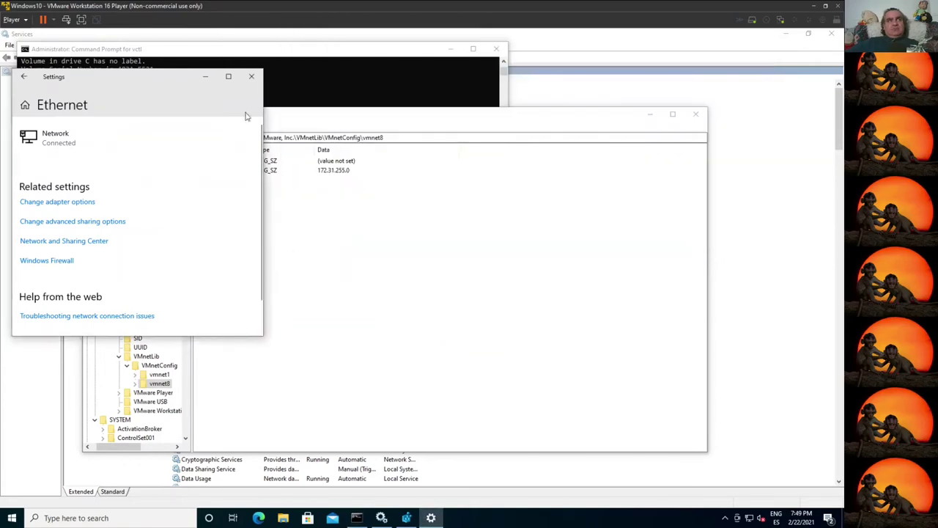
left_click(253, 77)
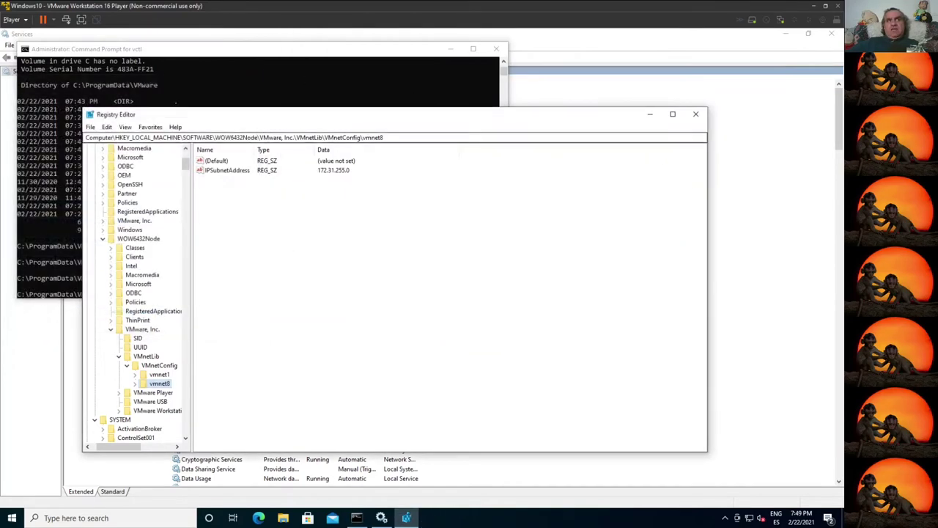
left_click(702, 116)
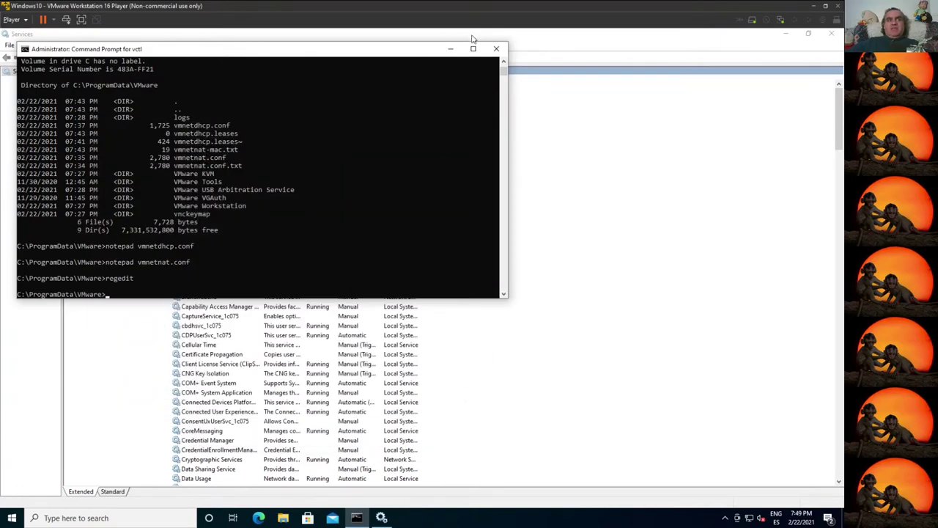
left_click(496, 48)
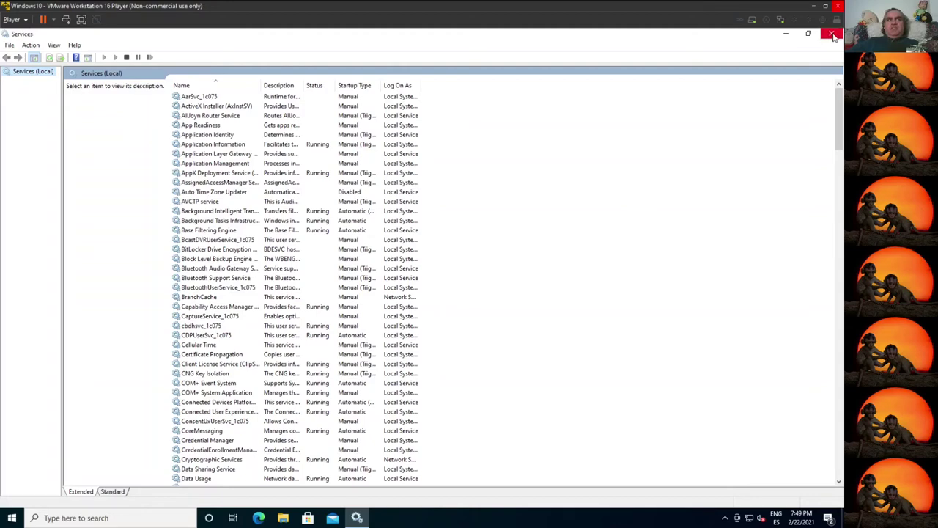
left_click(834, 38)
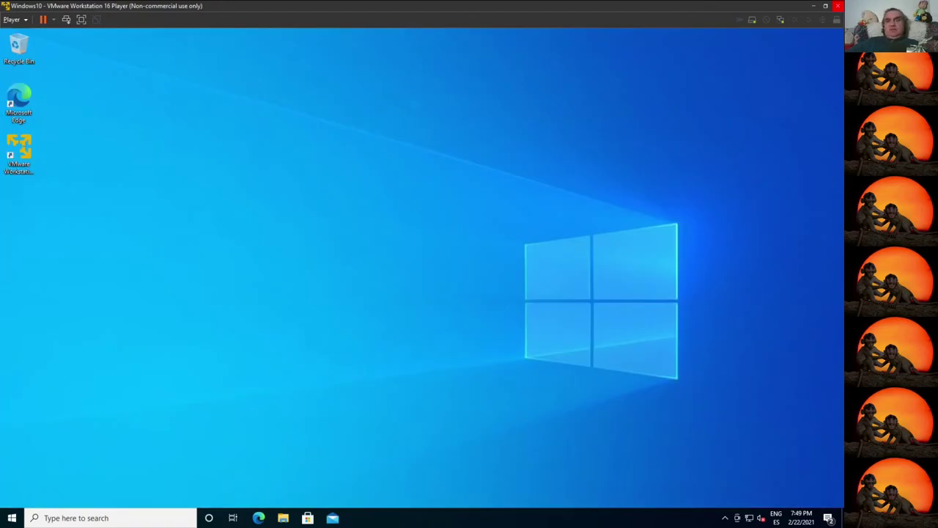
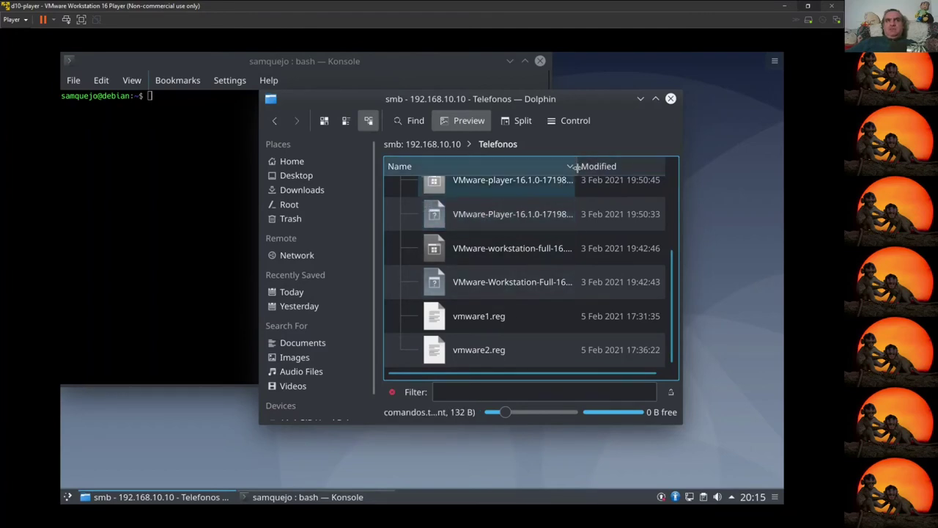
Step: Copy VMware-Player-16.1.0-17198959.x86_64.bundle from the Telefonos share into the Home folder
left_click_drag(579, 167, 610, 167)
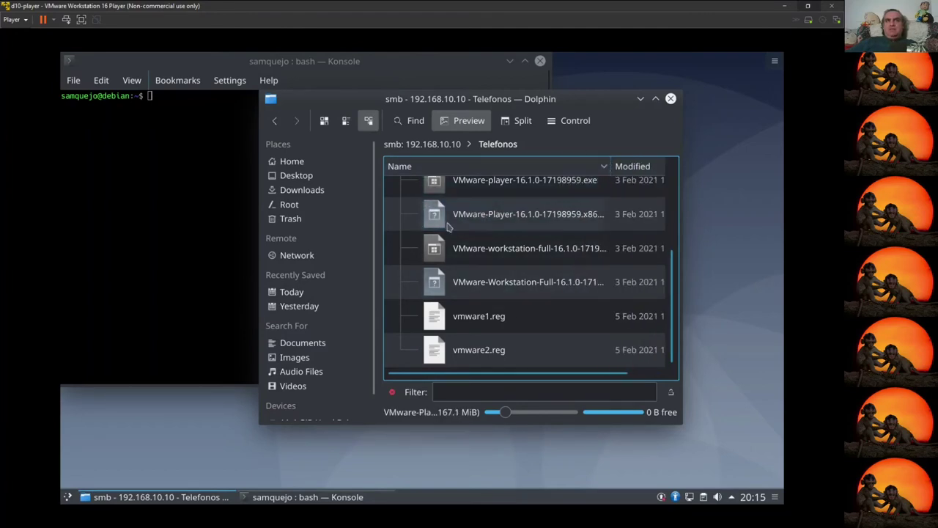
right_click(500, 227)
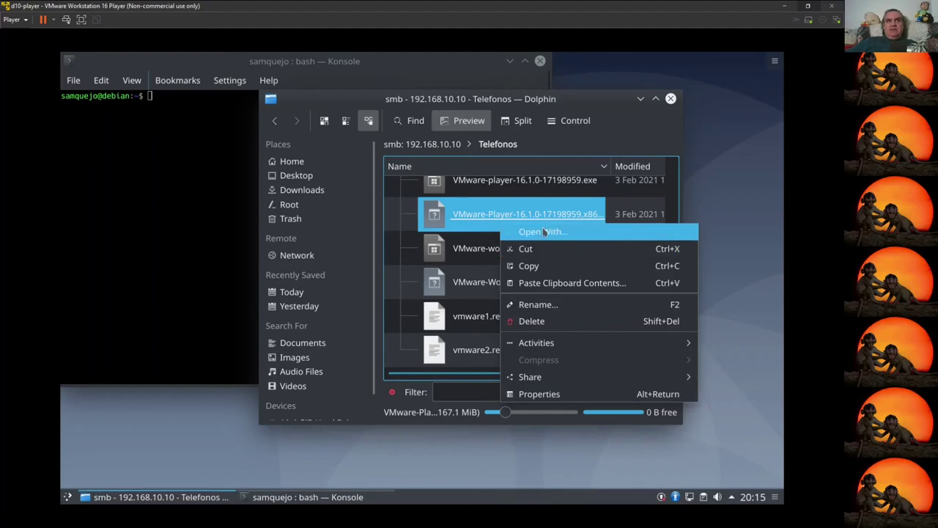
left_click(531, 266)
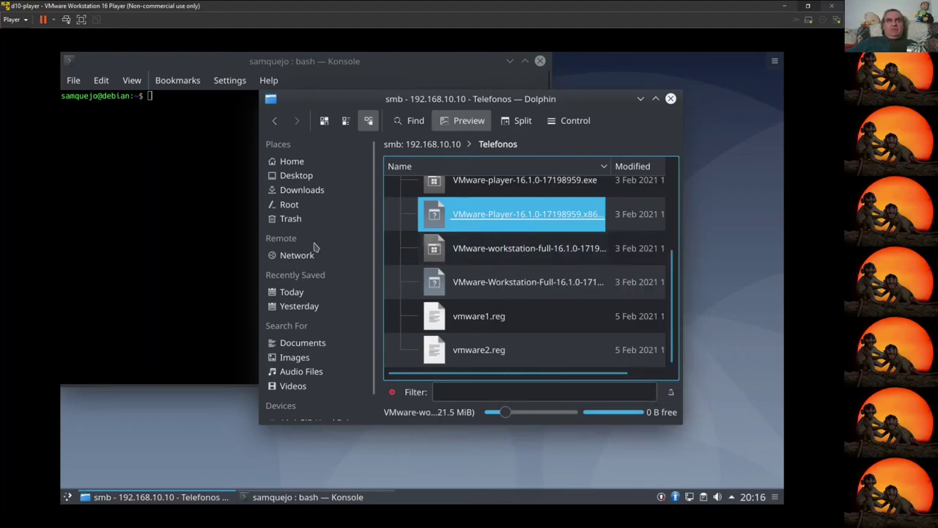
left_click(292, 161)
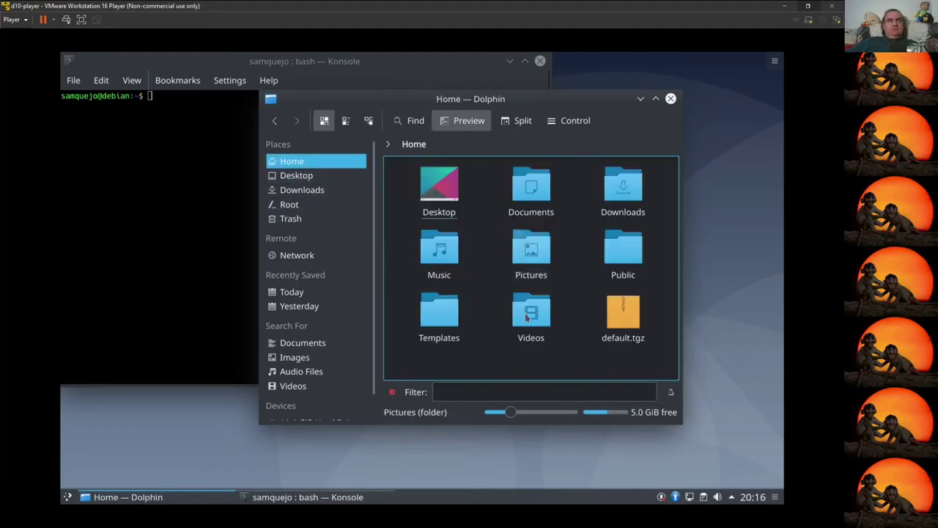
key("ctrl+v")
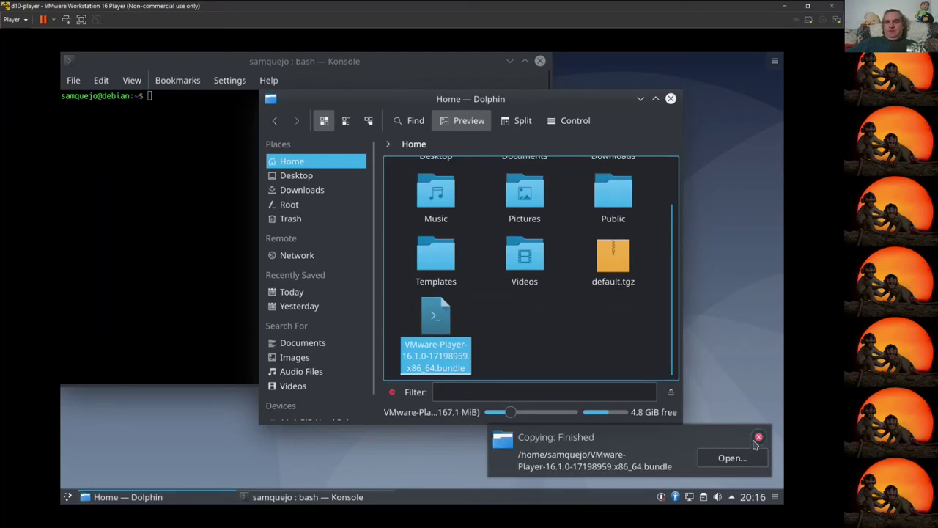
left_click(759, 437)
left_click(201, 247)
Step: List the home folder and make the VMware Player bundle executable with chmod +x
type("s")
type("s")
key("Return")
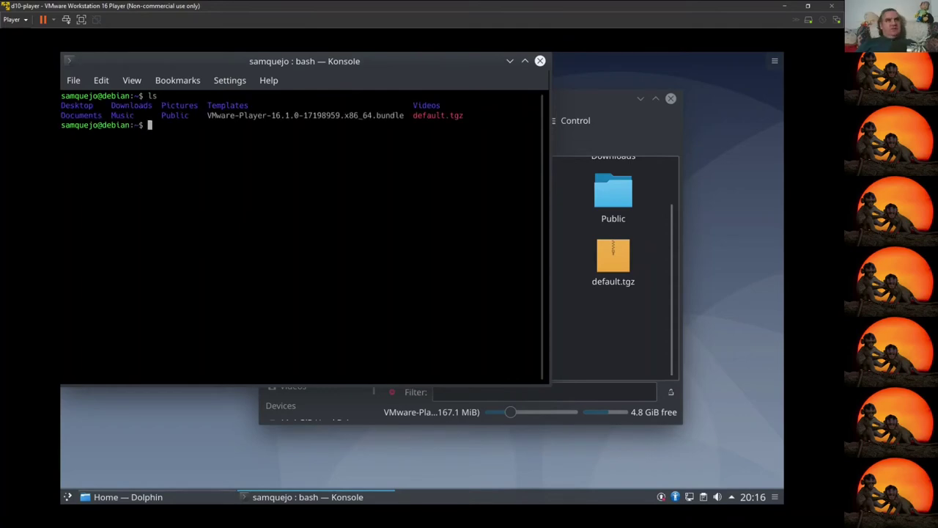
type("chmod +x VM")
key("Tab")
key("Return")
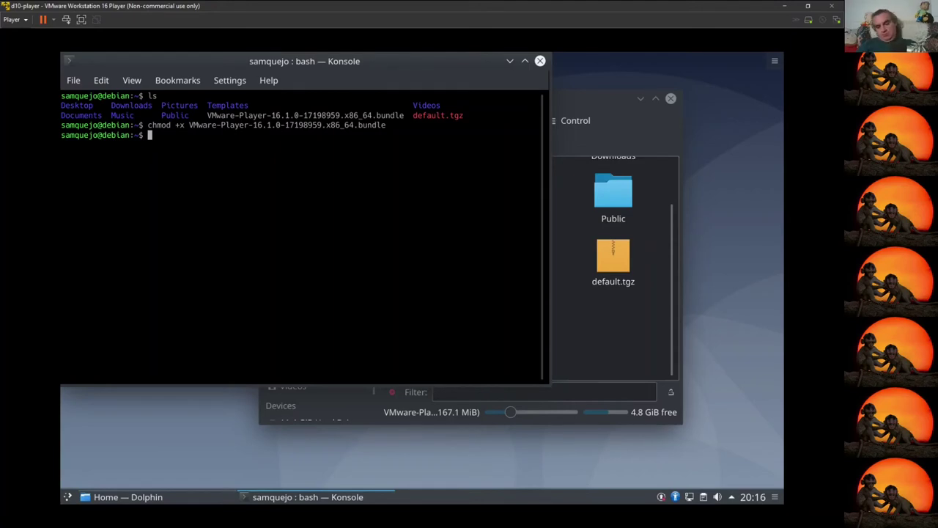
Step: Run the VMware Player 16.1.0 installer with sudo and enter the account password
type("sudo ")
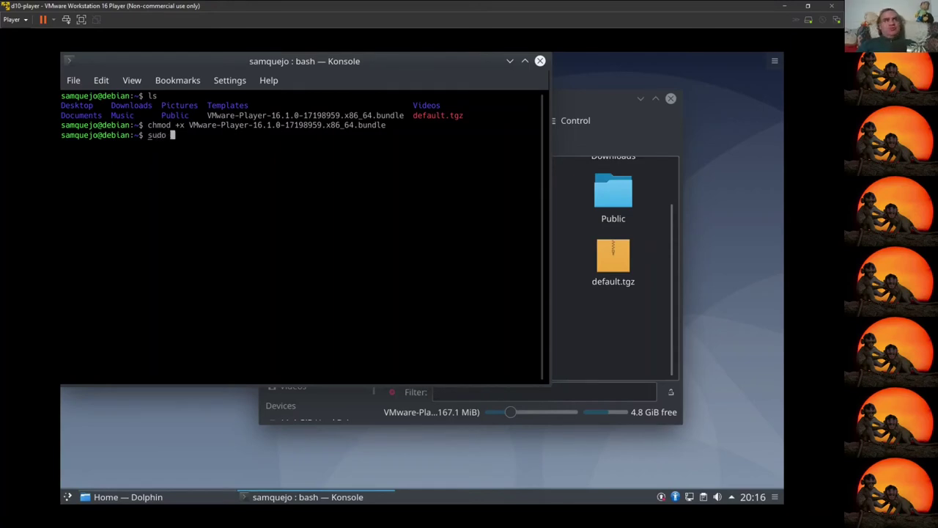
type("./")
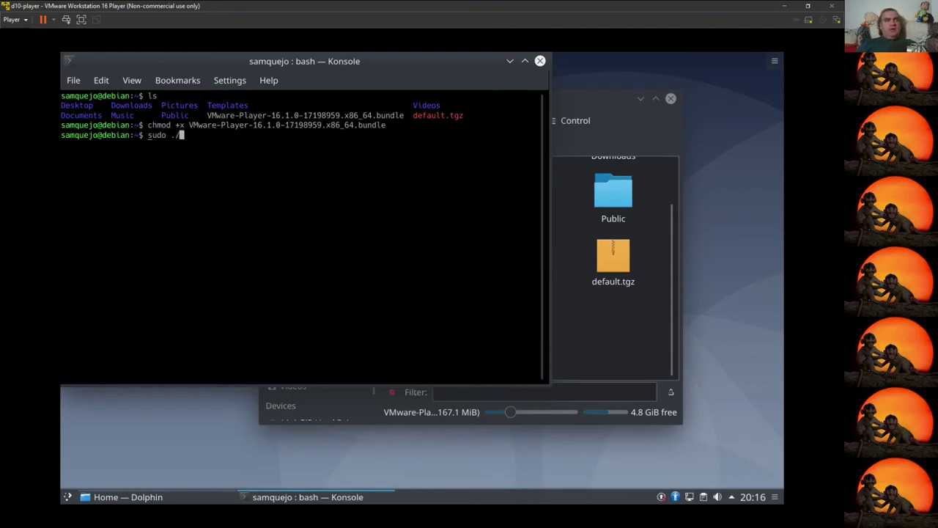
type("VM")
key("Tab")
key("Return")
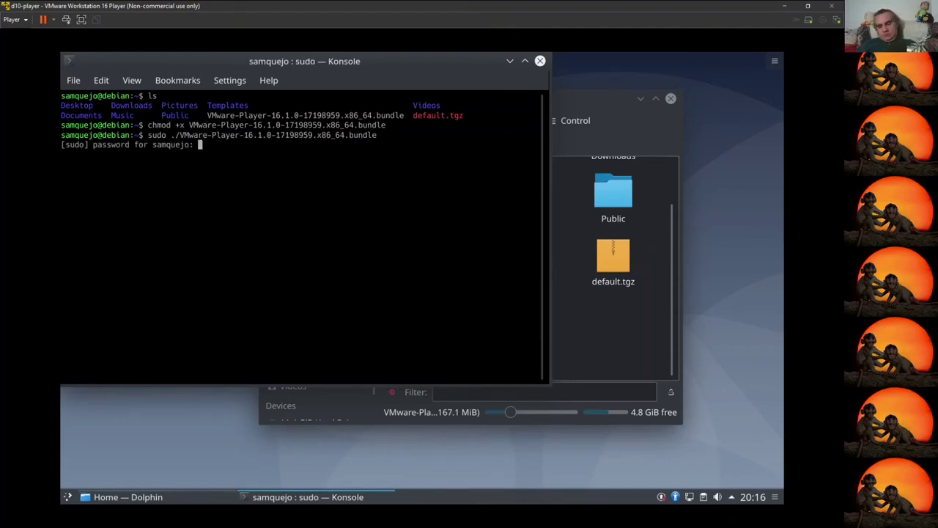
key("Return")
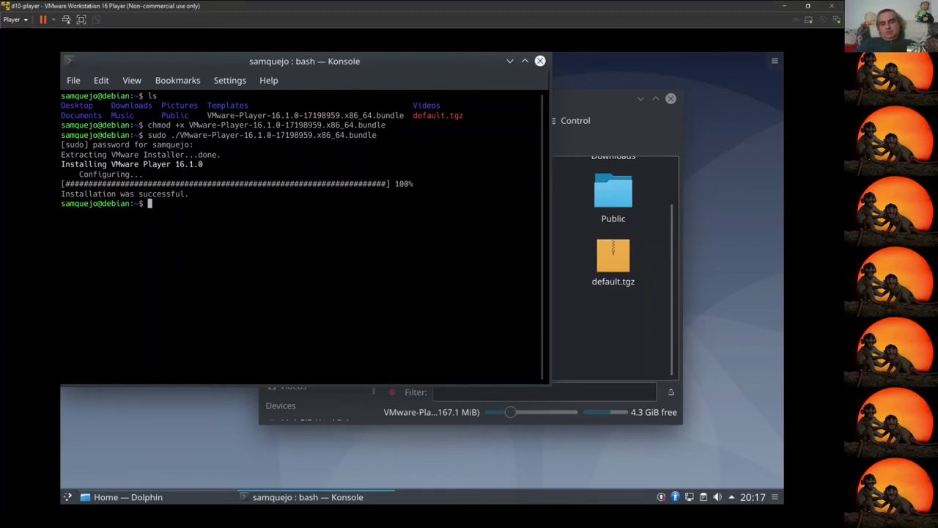
Step: List the network interfaces and their addresses with ip a
type("v")
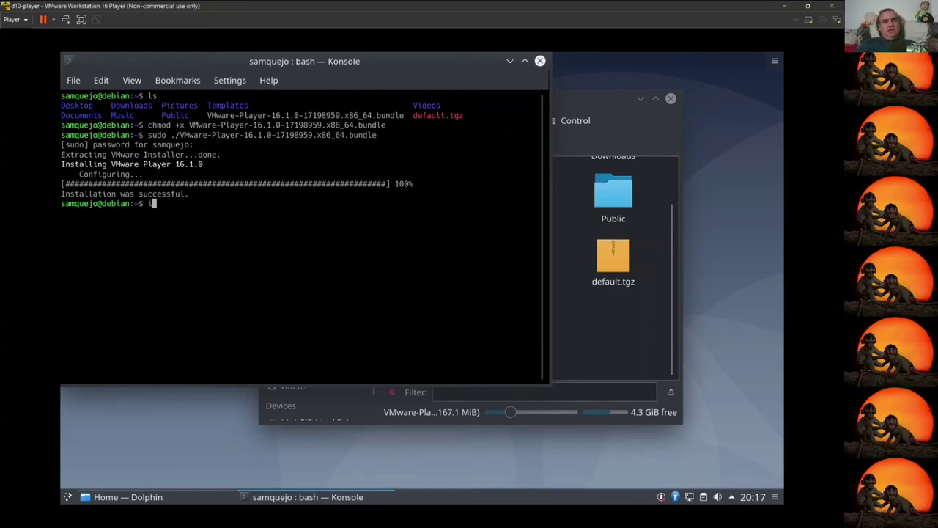
type("mwa")
key("BackSpace")
key("BackSpace")
key("BackSpace")
type("p a")
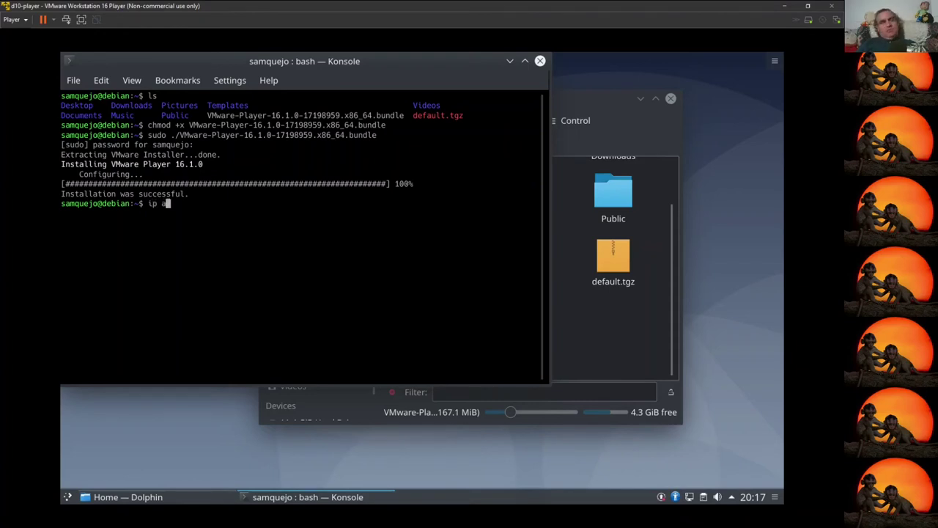
key("Return")
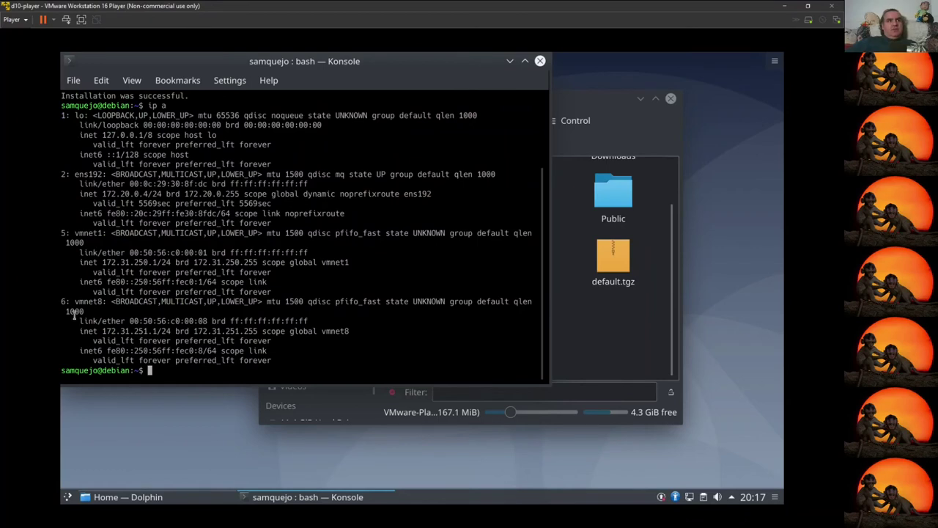
Step: Highlight the vmnet8, vmnet1 and ens192 interface lines in the output
left_click_drag(74, 301, 100, 306)
triple_click(101, 307)
triple_click(76, 233)
double_click(99, 233)
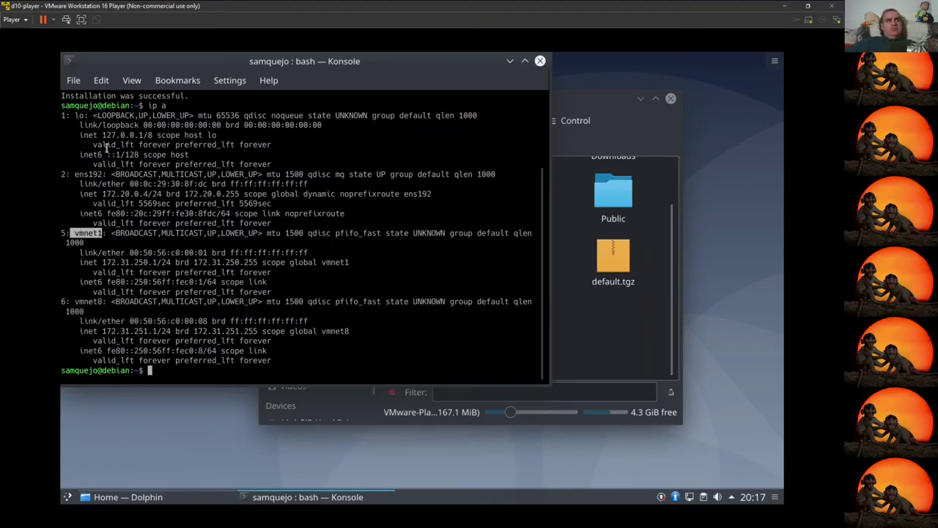
left_click_drag(73, 181, 104, 180)
triple_click(105, 176)
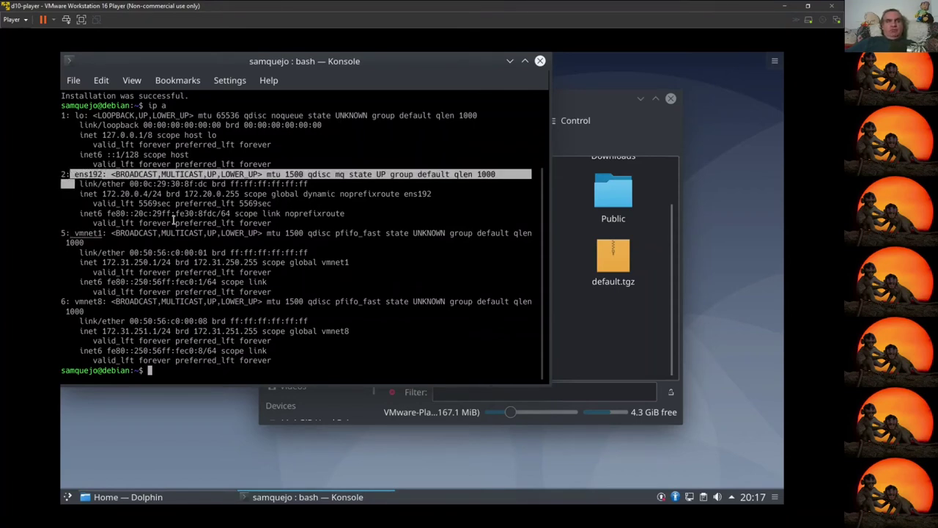
Step: Highlight vmnet1's 172.31.250.1 address and the 250 and 251 subnet parts
left_click_drag(157, 261, 102, 261)
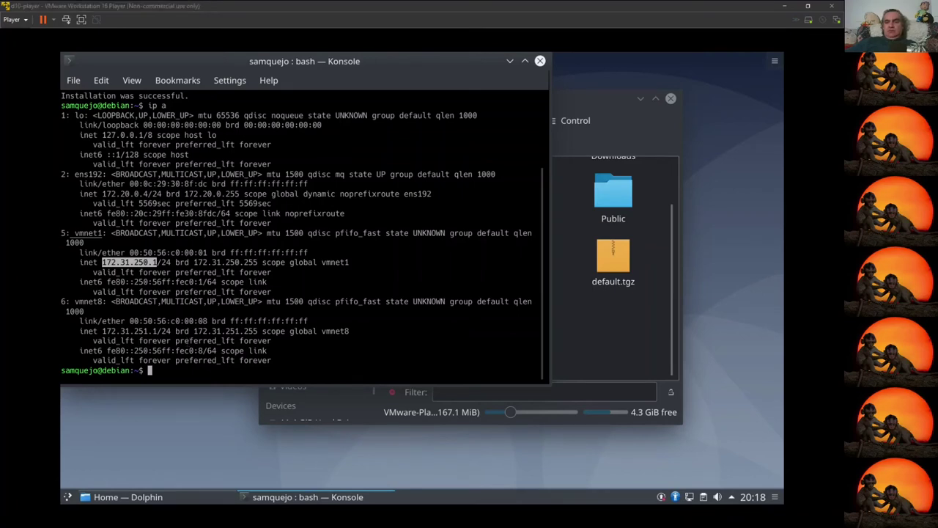
left_click(245, 377)
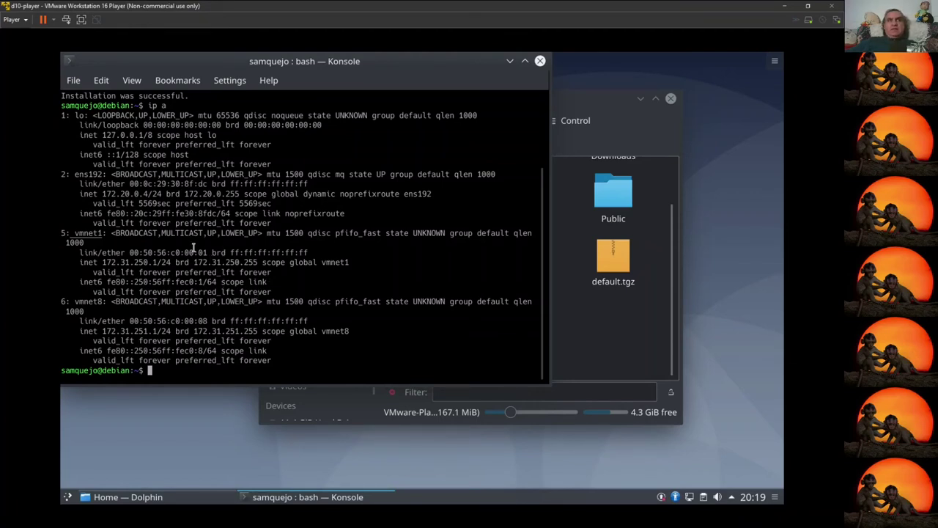
left_click_drag(130, 262, 149, 263)
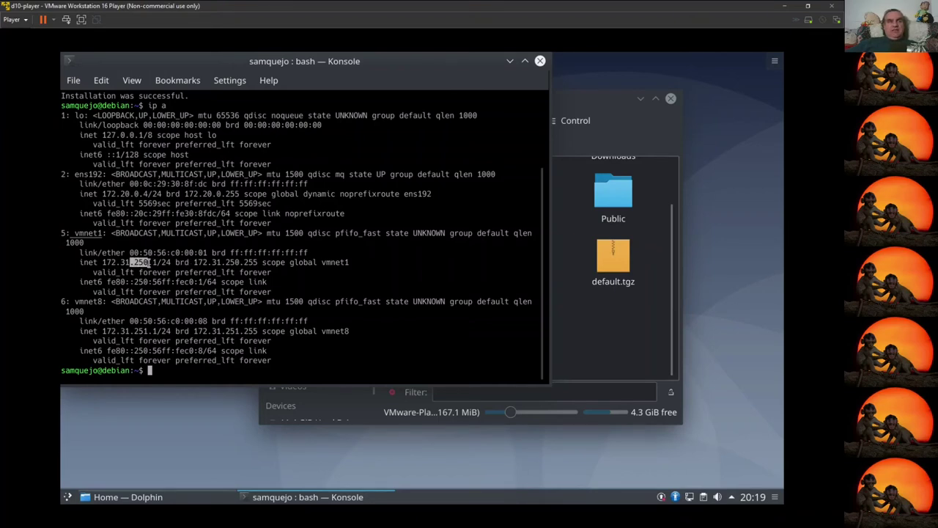
left_click_drag(133, 331, 153, 331)
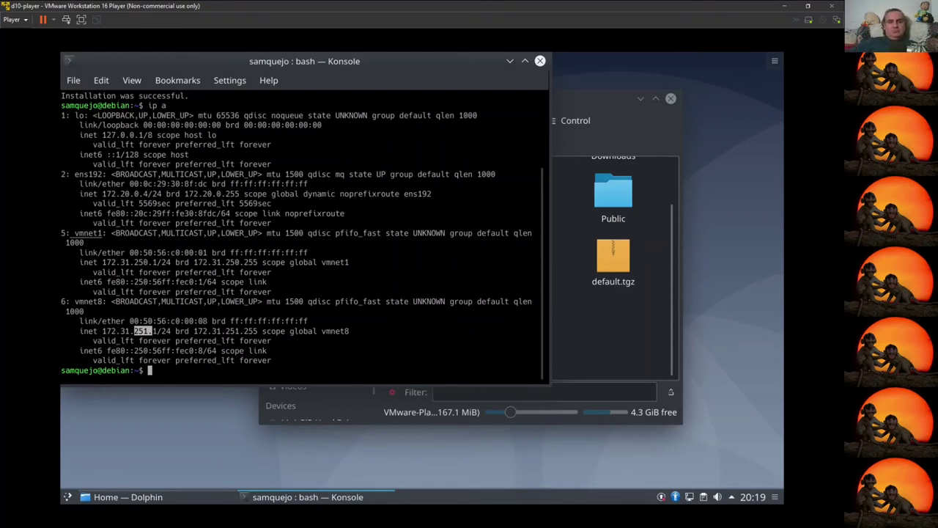
Step: Stop VMware networking with sudo vmware-networks --stop and recheck interfaces with ip a
type("s")
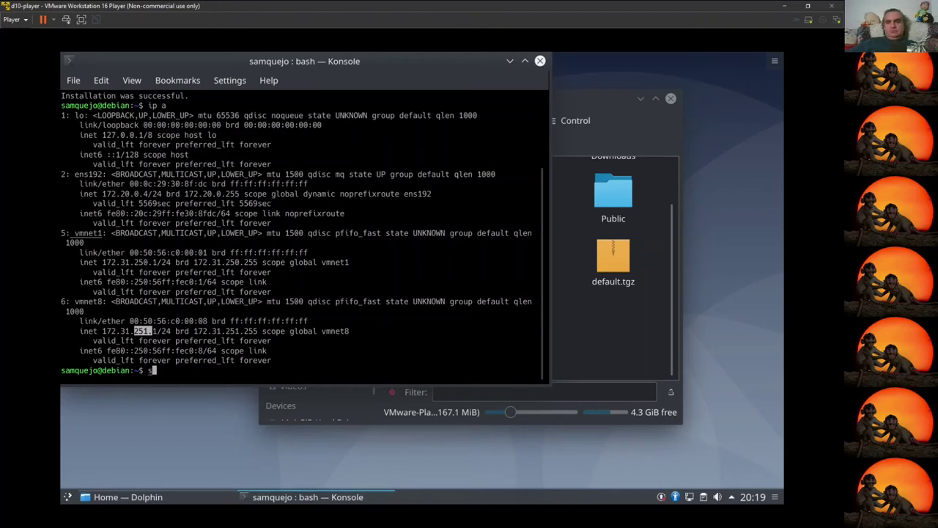
left_click(268, 347)
key("BackSpace")
type("sudo ")
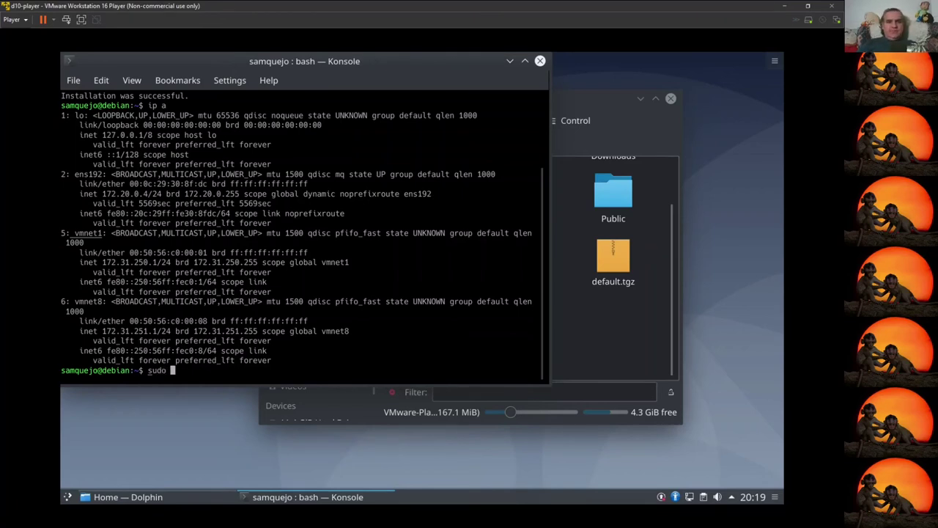
type("vmware-net")
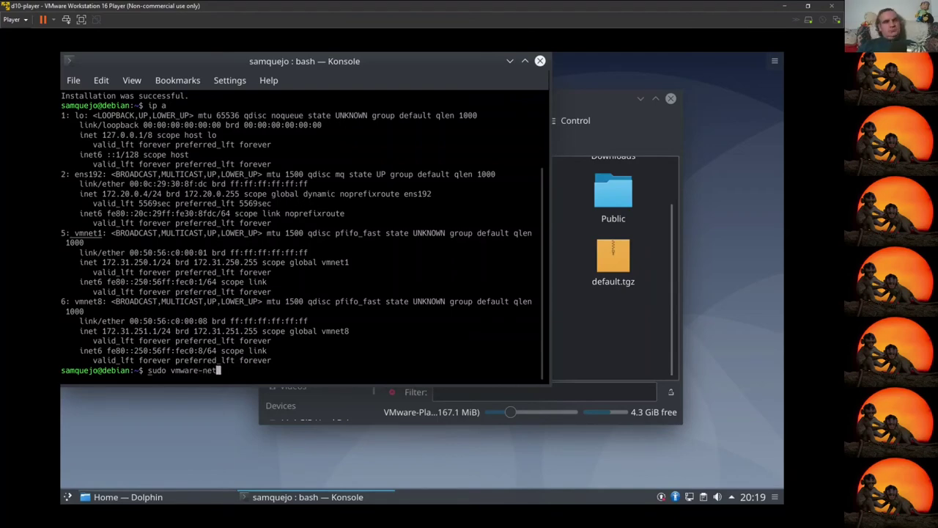
key("Tab")
key("Tab")
key("Tab")
type("w")
key("Tab")
type("--stop")
key("Return")
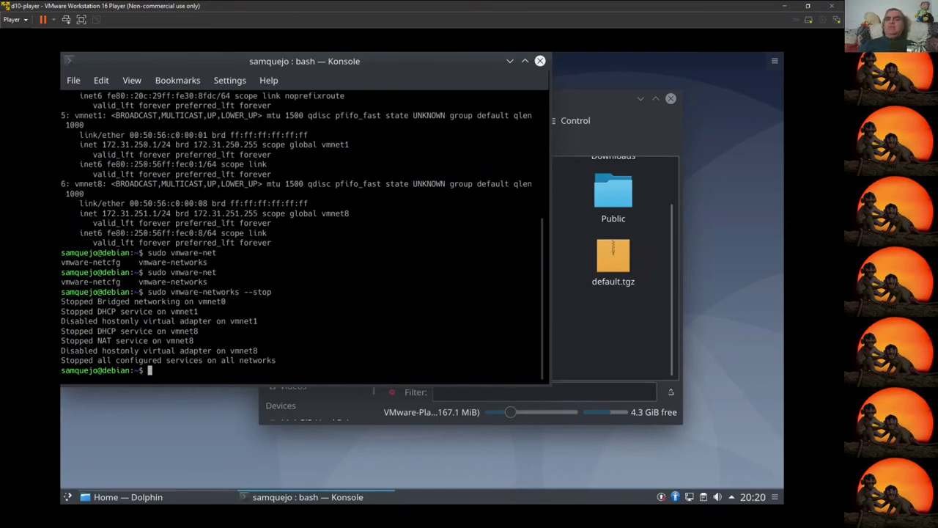
type("ip a")
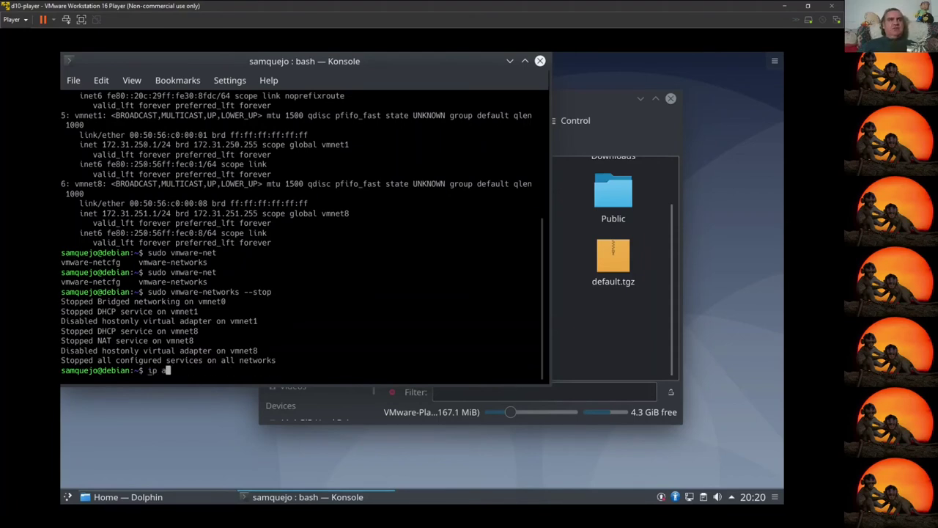
key("Return")
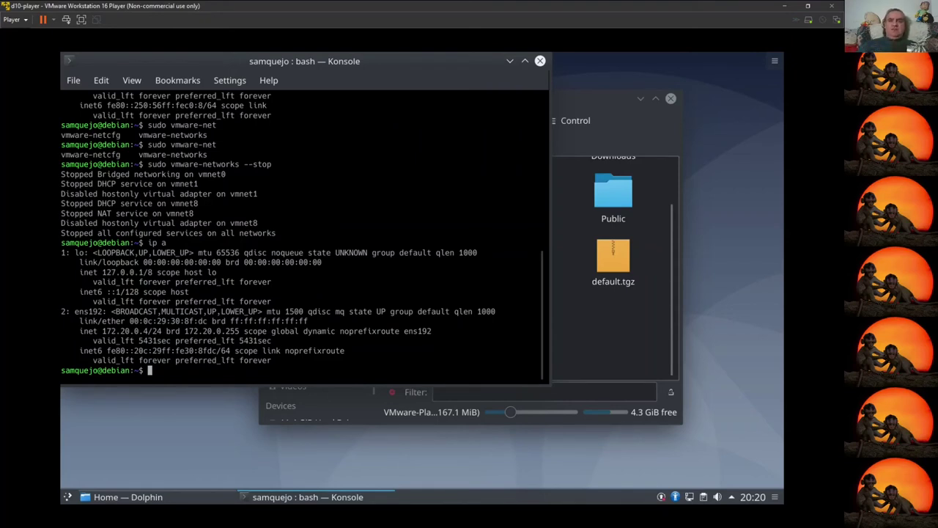
Step: List /etc/vmware and mark the networking file and the vmnet1 and vmnet8 folders
type("cd /etc")
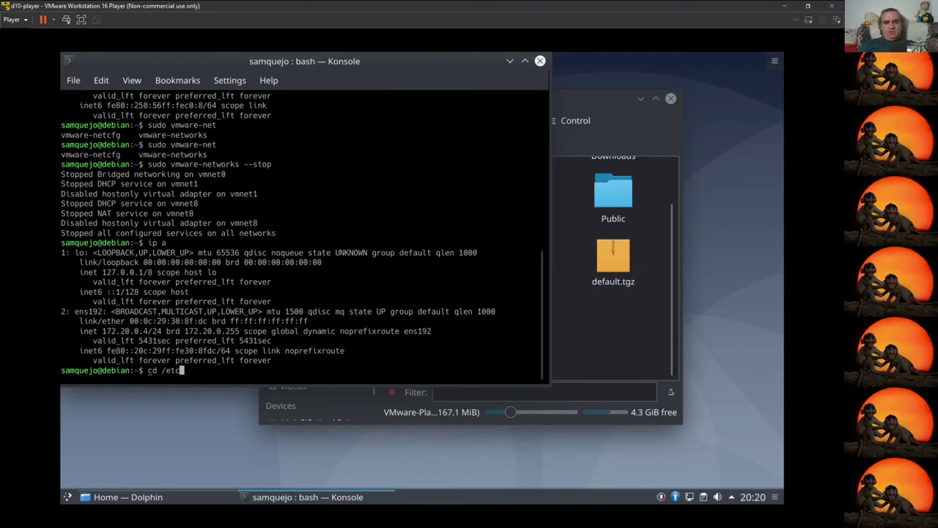
type("/vmware")
key("Return")
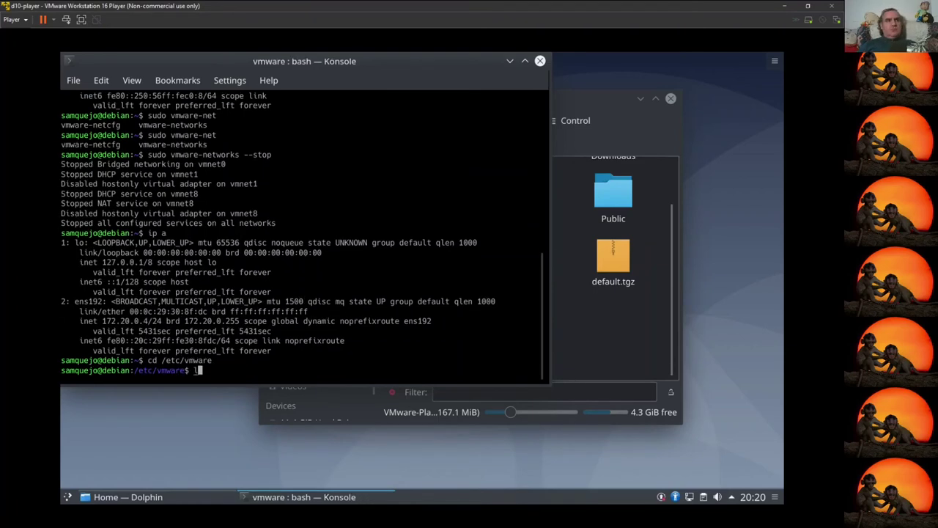
type("ls")
key("Return")
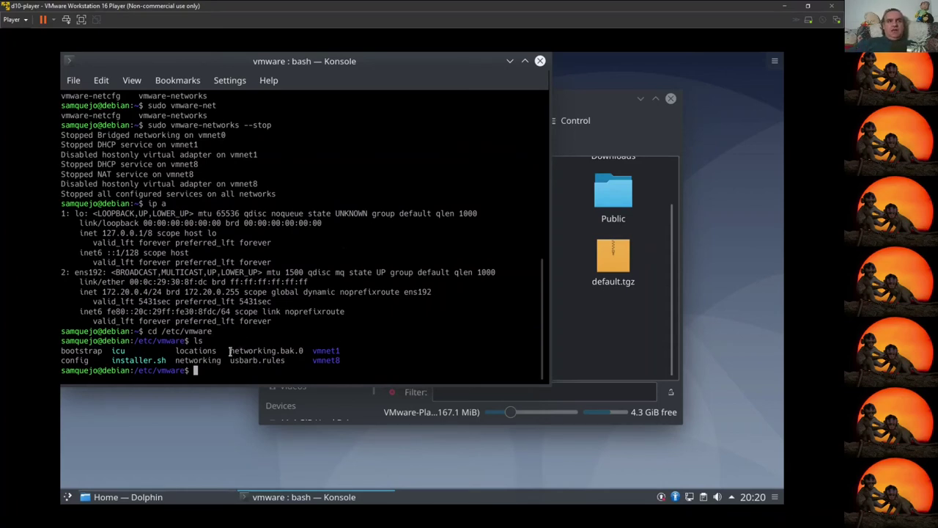
double_click(183, 360)
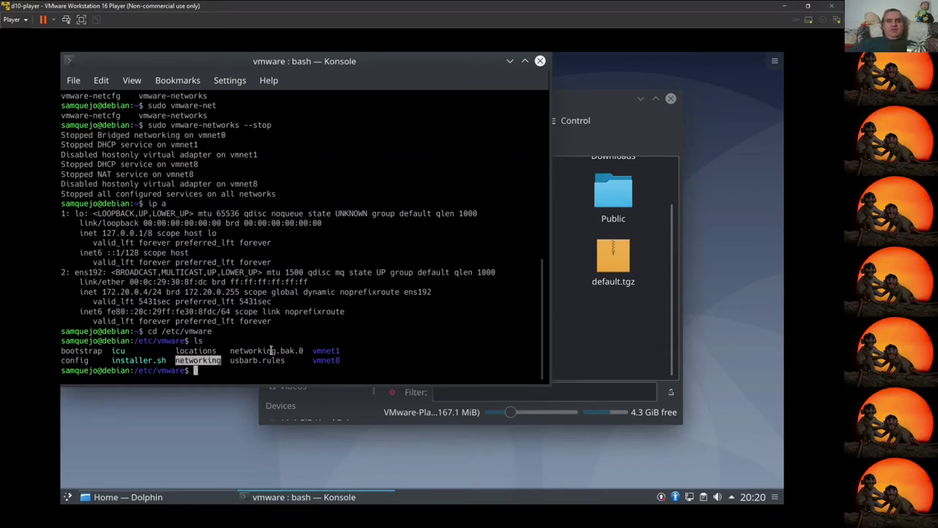
left_click(321, 351)
double_click(323, 350)
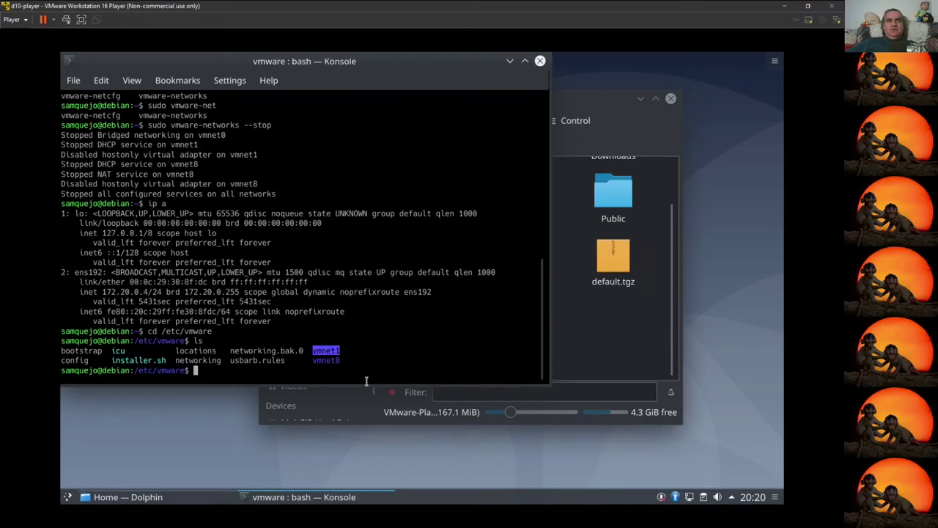
double_click(325, 359)
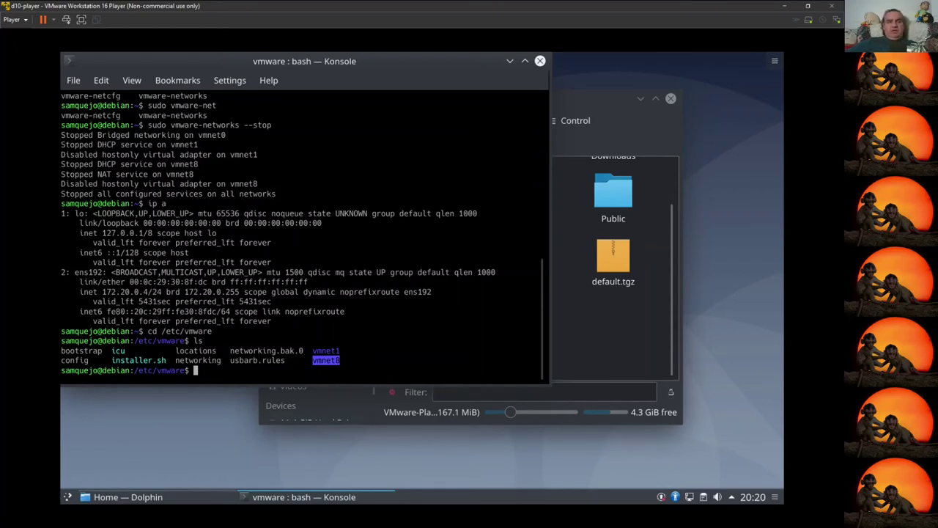
Step: Print the networking file with cat networking
mouse_move(334, 501)
type("cat networking")
key("Return")
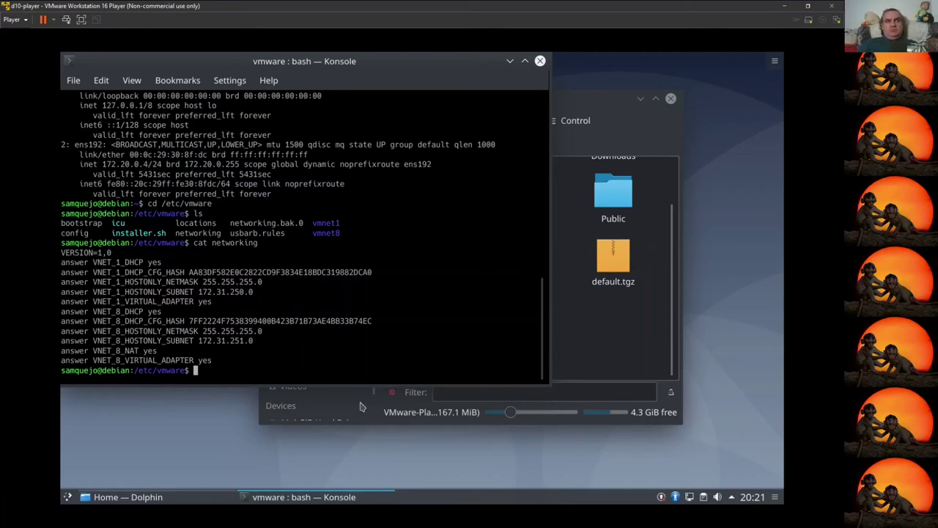
Step: Compose a sed substitution replacing 172.31.250. with 172.31.254
key("Up")
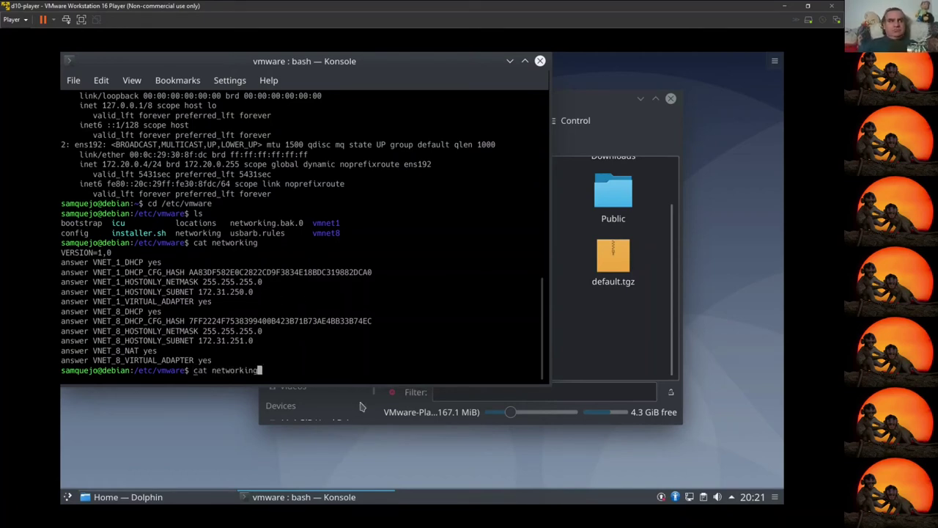
key("Down")
type("sed ")
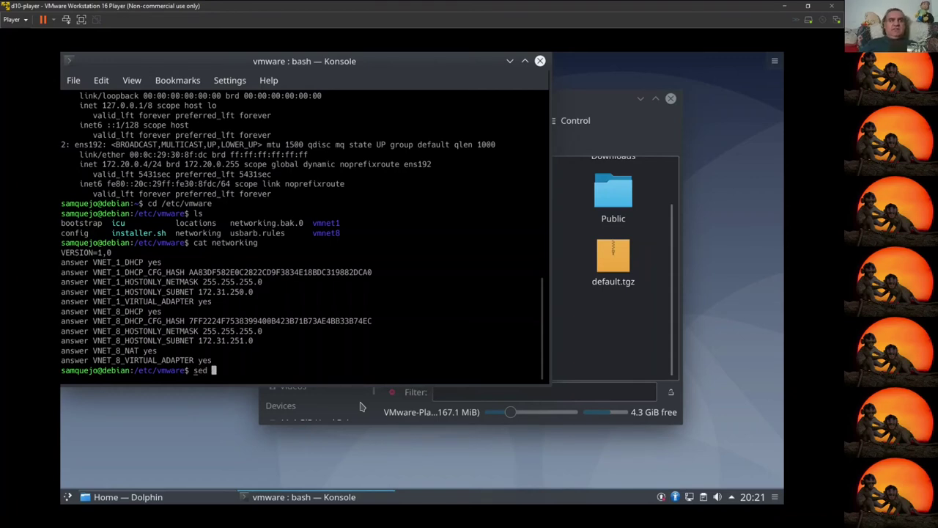
type("'s/")
key("Home")
key("Delete")
type("s")
key("Right")
key("Right")
key("Right")
key("Right")
key("Right")
key("Right")
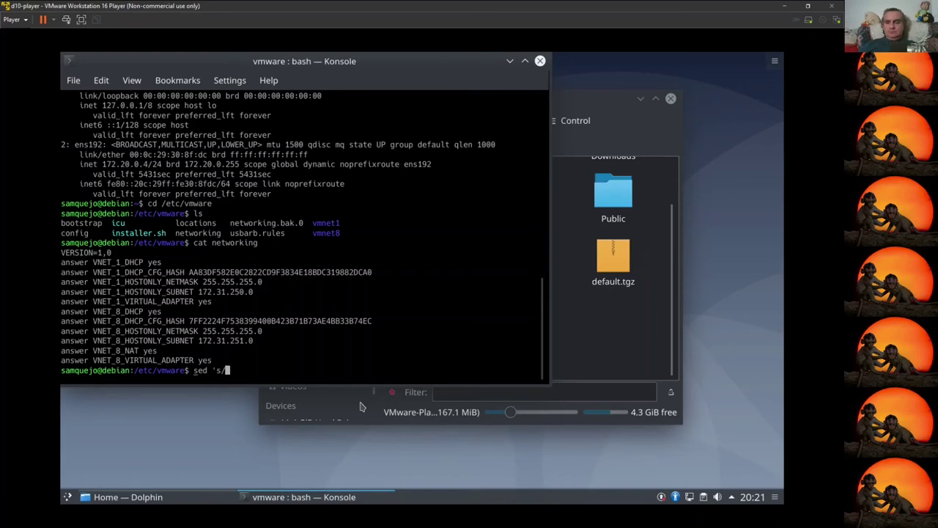
type("172.")
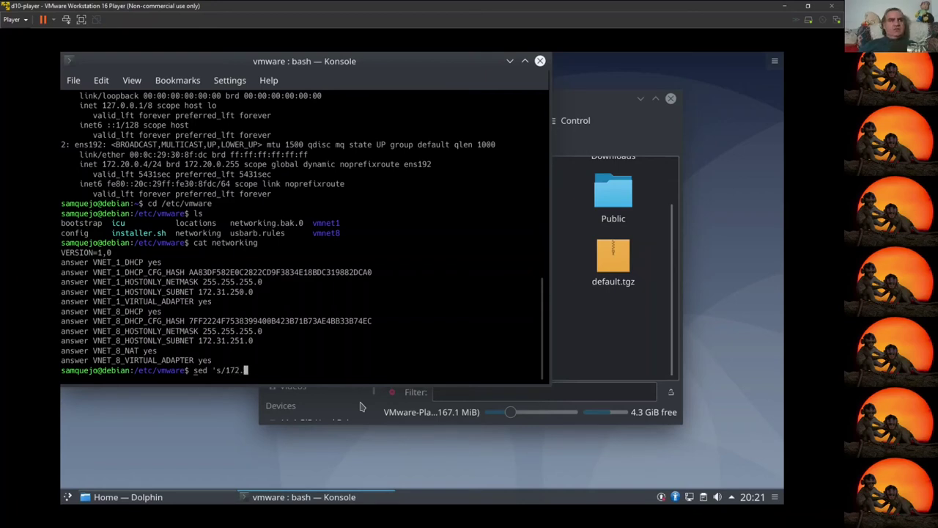
type("31.250.")
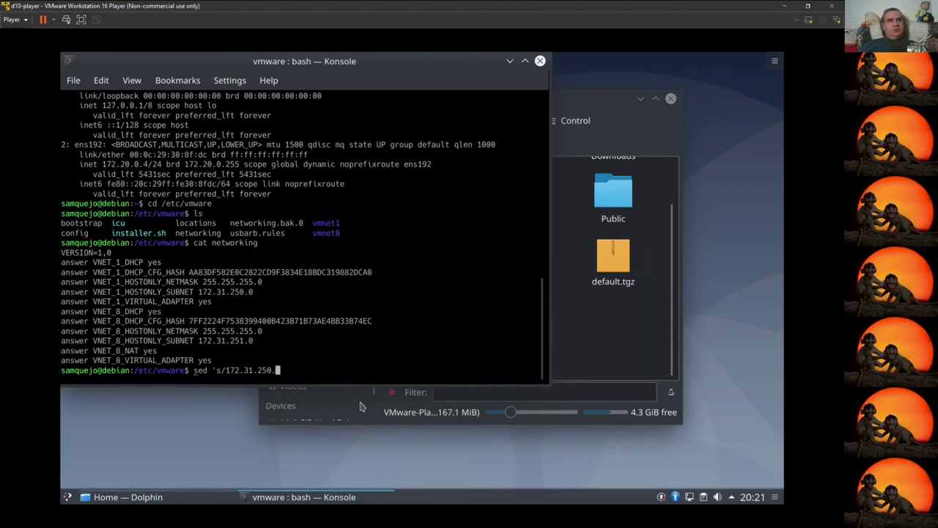
type("/172.31.")
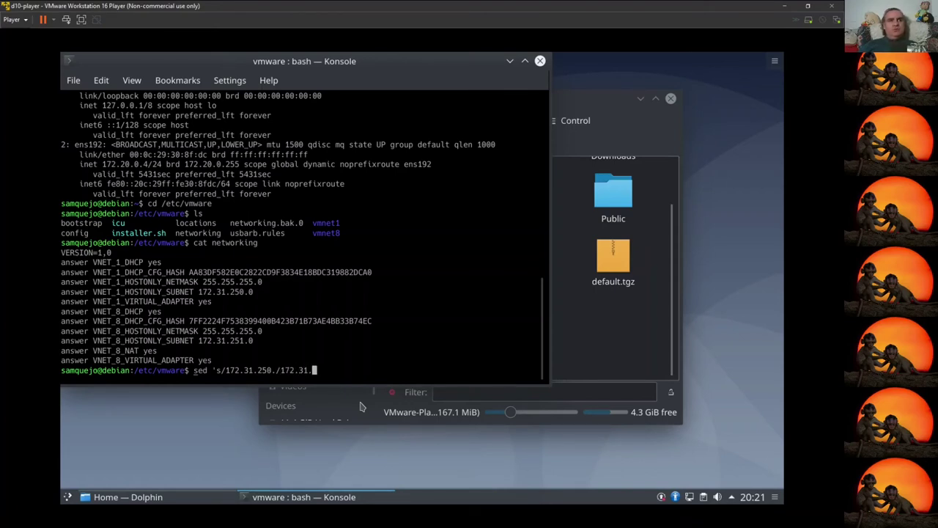
type("254./g'")
Step: Add -i and the networking file to the sed command and run it
key("ctrl+Left")
key("ctrl+Left")
key("ctrl+Left")
key("ctrl+Left")
key("ctrl+Left")
key("ctrl+Left")
key("ctrl+Left")
key("ctrl+Left")
key("ctrl+Left")
key("Right")
key("Right")
key("Right")
key("Right")
type("-i")
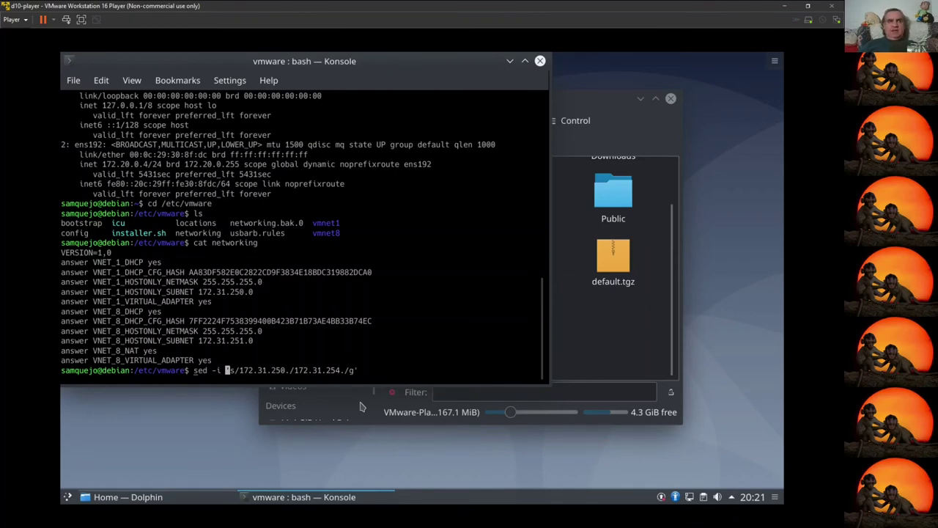
key("End")
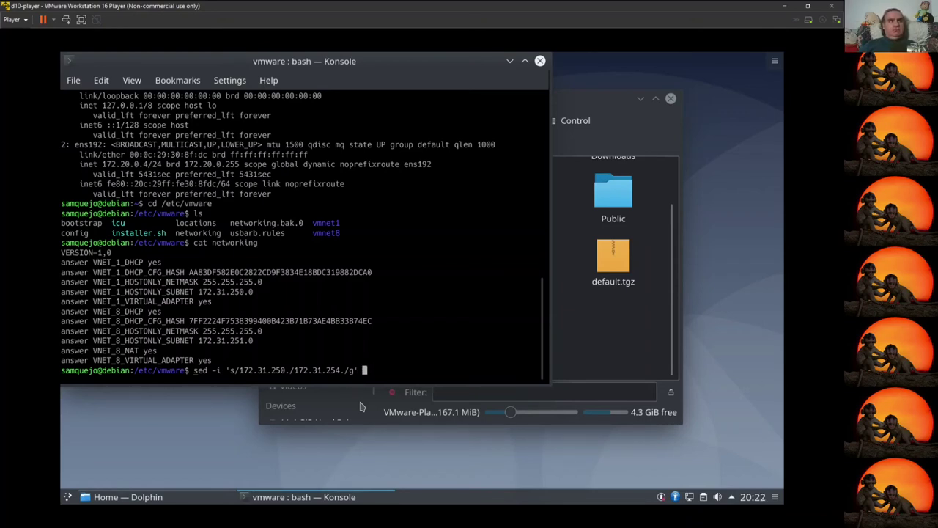
type("networking")
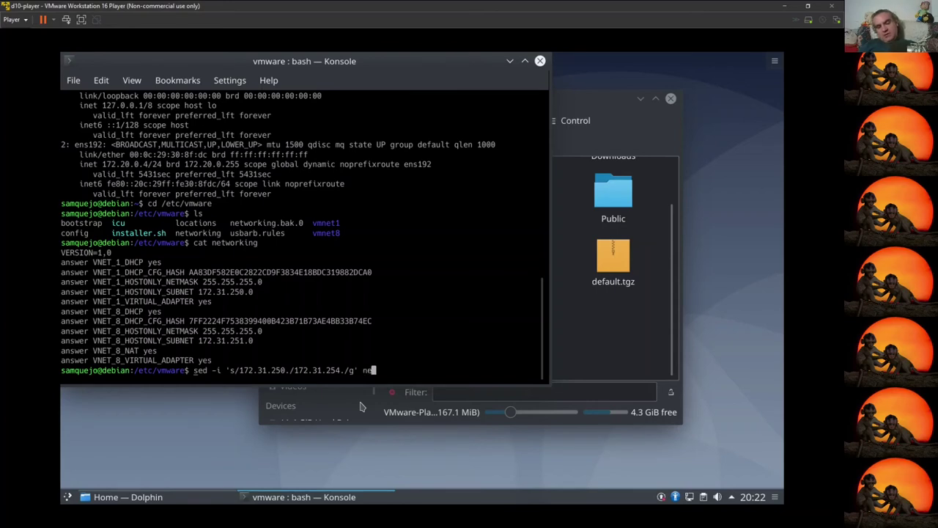
key("Return")
Step: Rerun the substitution with sudo and print networking to confirm VNET_1 is 172.31.254.0
key("Up")
key("Home")
type("sudo")
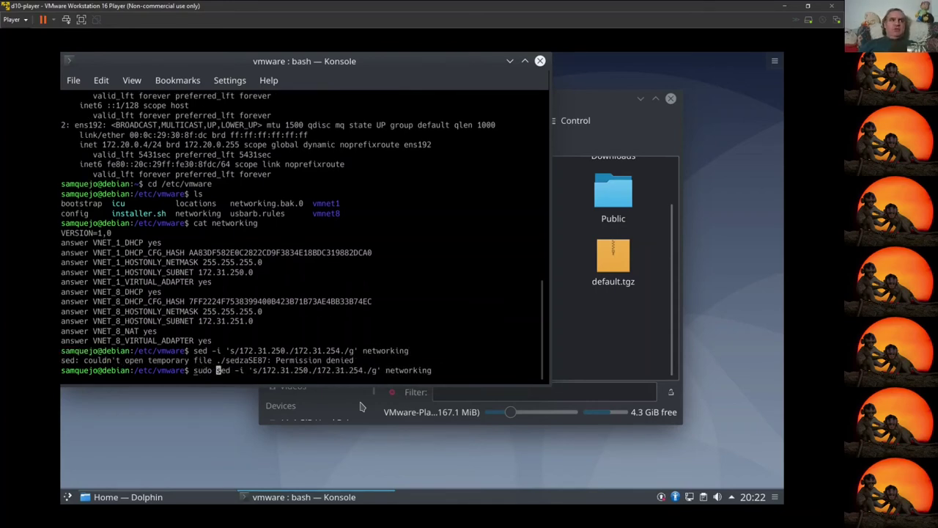
key("Return")
key("Up")
key("Up")
key("Return")
Step: Apply a sudo sed swapping 172.31.251. for 172.31.255. in networking
key("Up")
key("Up")
key("Left")
key("Left")
key("Left")
key("Left")
key("Left")
key("Left")
key("Left")
key("Left")
key("Left")
key("Left")
key("Left")
key("Left")
key("Left")
key("Left")
key("Left")
key("Left")
key("Left")
key("Left")
key("Left")
key("Left")
key("Left")
key("Left")
key("Left")
key("Left")
key("Left")
key("Left")
key("BackSpace")
type("1")
key("Right")
key("Right")
key("Right")
key("Right")
key("Right")
key("Right")
key("Right")
key("Right")
key("Right")
key("Right")
key("Right")
key("Right")
key("BackSpace")
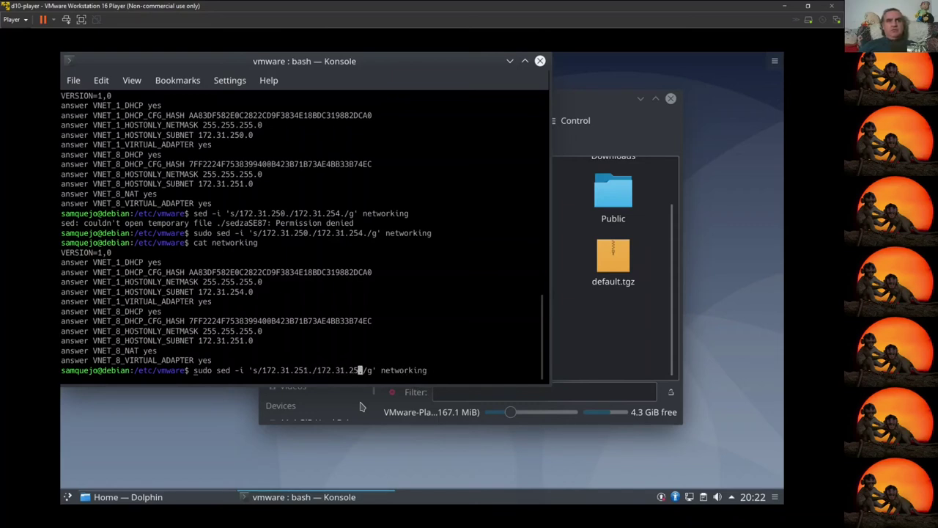
type("5")
key("Return")
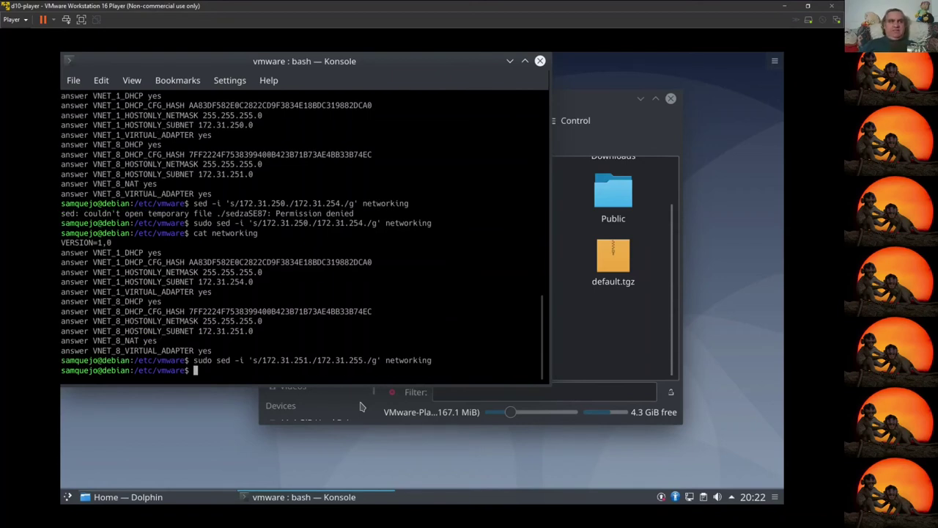
key("Up")
key("BackSpace")
key("BackSpace")
key("BackSpace")
key("BackSpace")
key("BackSpace")
key("BackSpace")
key("BackSpace")
key("BackSpace")
key("BackSpace")
key("BackSpace")
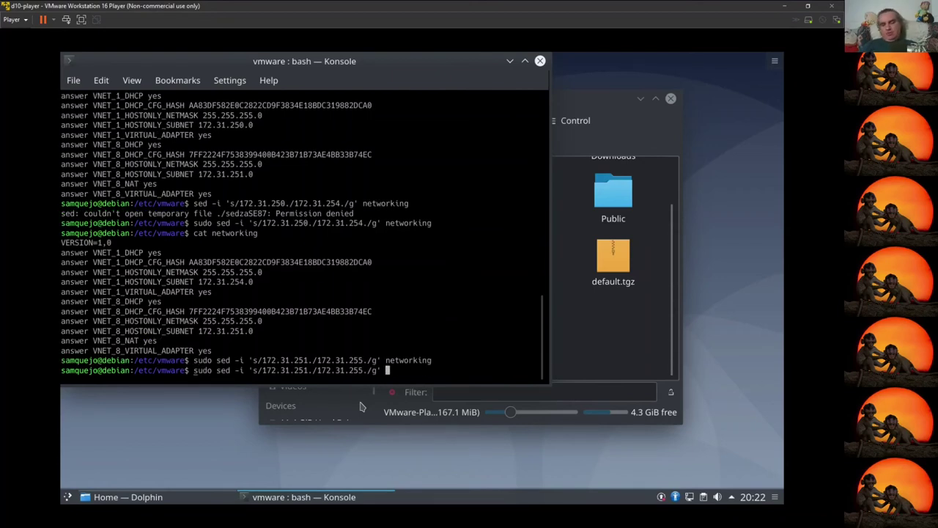
Step: Apply the 251→255 substitution to vmnet8/dhcpd/dhcpd.conf
type("vmnet8")
key("Tab")
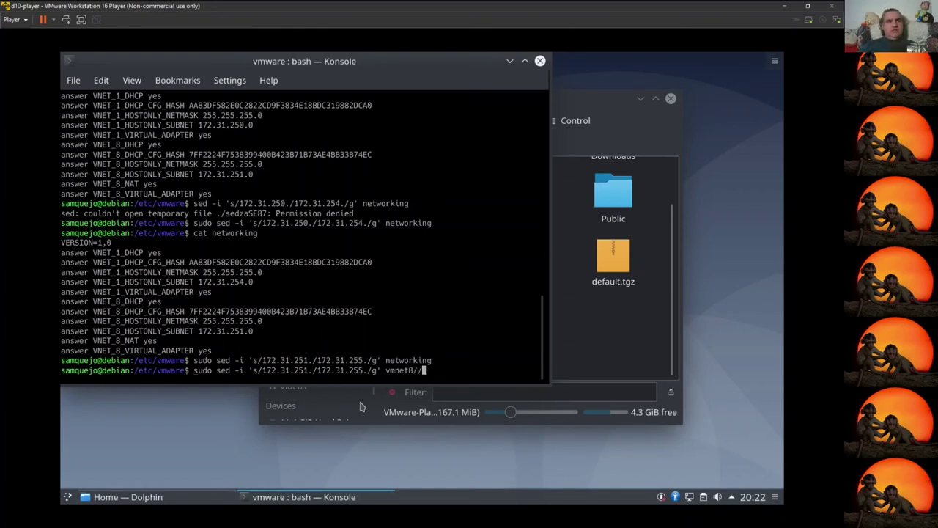
key("Tab")
key("Tab")
type("d")
key("Tab")
type("d")
key("Tab")
key("Tab")
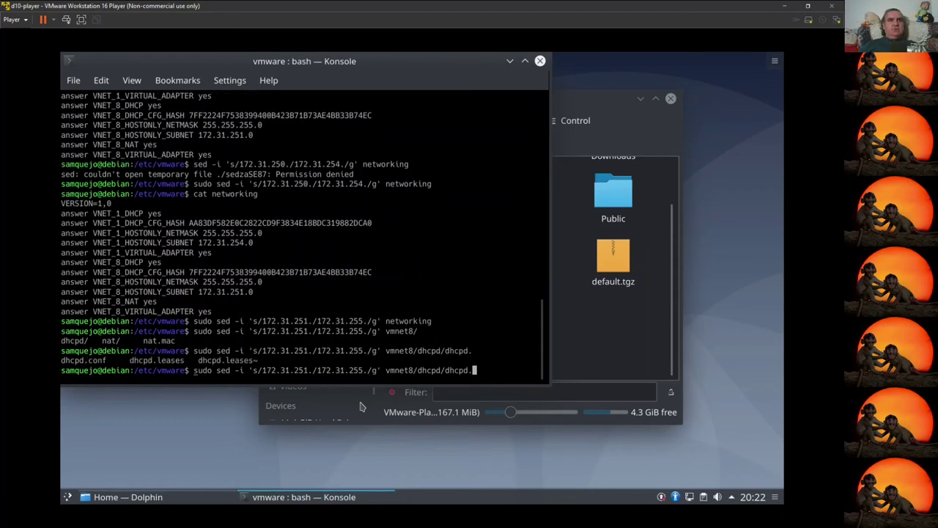
type("c")
key("Tab")
key("Return")
Step: Apply a 250→254 substitution to vmnet1/dhcpd/dhcpd.conf
key("Up")
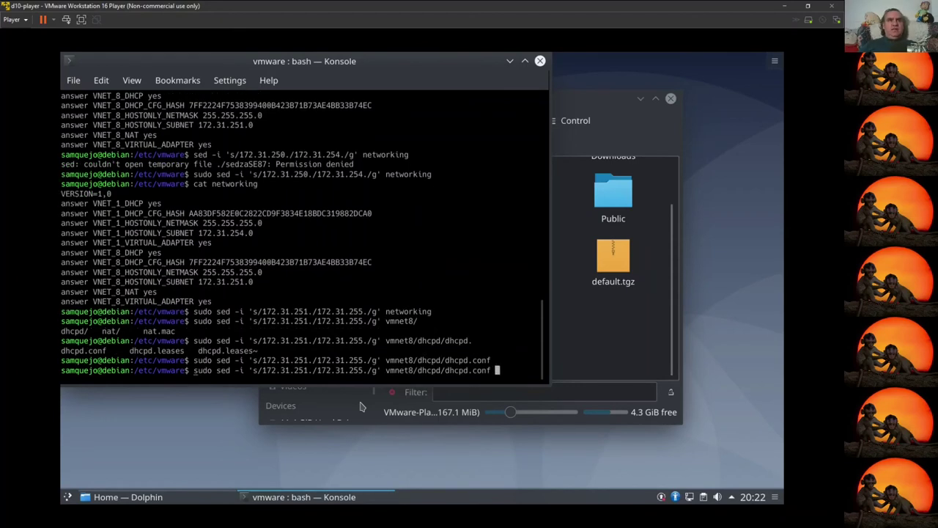
key("ctrl+Left")
key("ctrl+Left")
key("ctrl+Left")
key("ctrl+Left")
key("ctrl+Left")
key("ctrl+Left")
key("ctrl+Left")
key("ctrl+Left")
key("Left")
key("Left")
key("BackSpace")
type("0")
key("ctrl+Right")
key("ctrl+Right")
key("ctrl+Right")
key("BackSpace")
type("4")
key("ctrl+Right")
key("ctrl+Right")
key("BackSpace")
type("1")
key("Return")
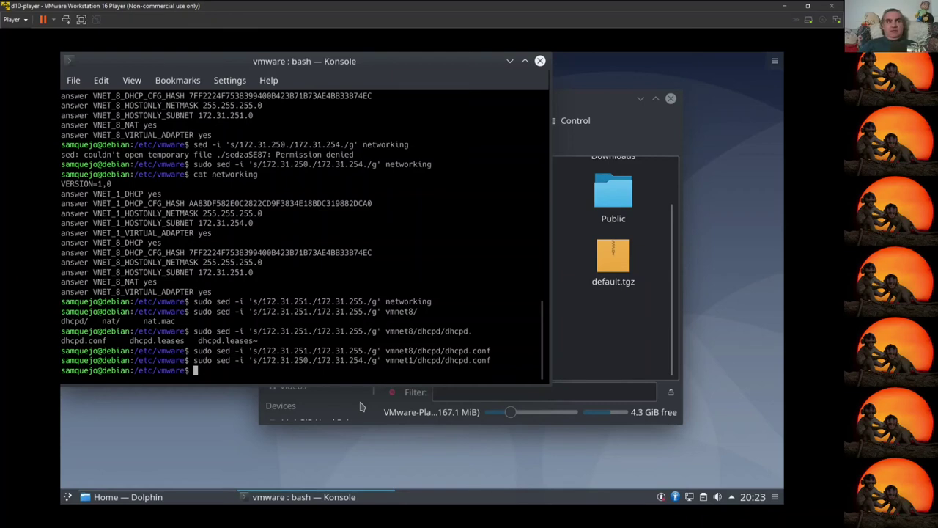
Step: Start all VMware network services with sudo vmware-networks --start
key("Up")
key("Up")
key("Up")
key("Up")
key("Up")
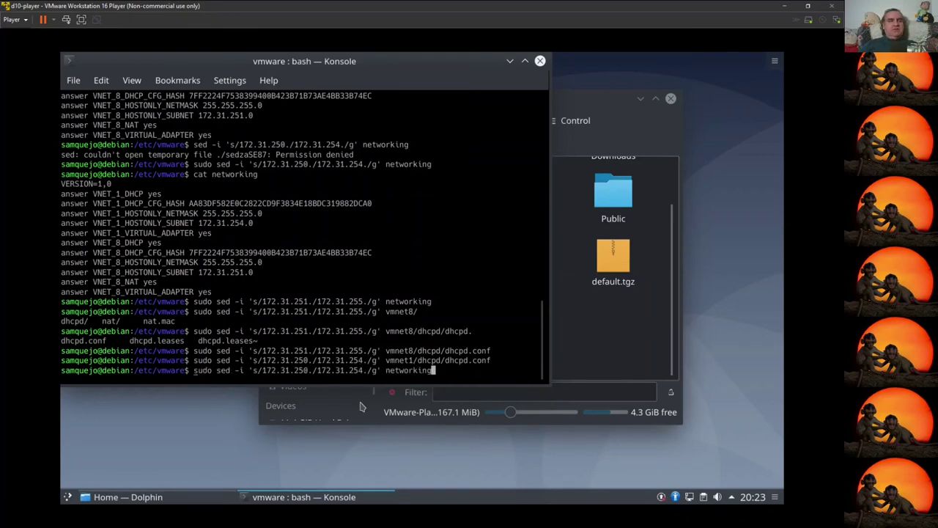
key("Up")
key("Up")
key("Up")
key("Up")
type("t")
key("Return")
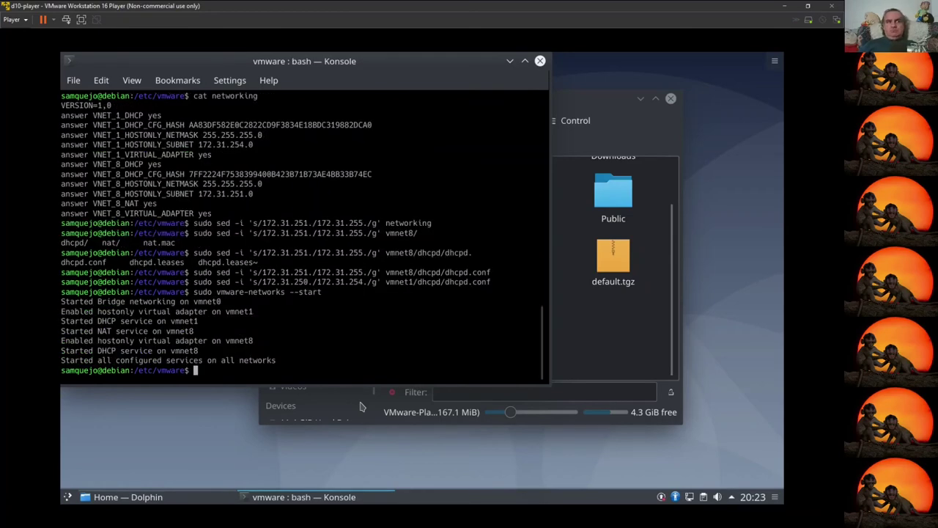
Step: Check vmnet1 at 172.31.254.1 and vmnet8 at 172.31.255.1, then run sudo vmware-netcfg
type("ip a")
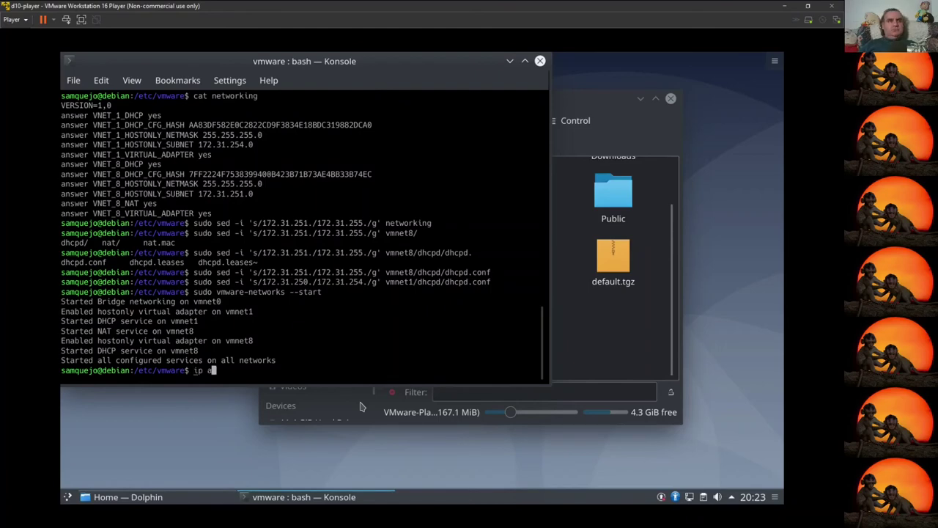
key("Return")
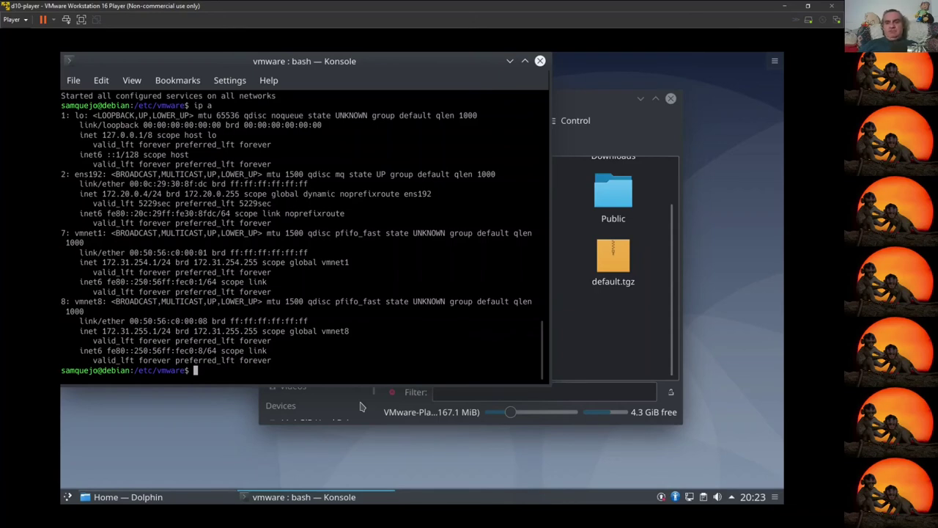
type("su")
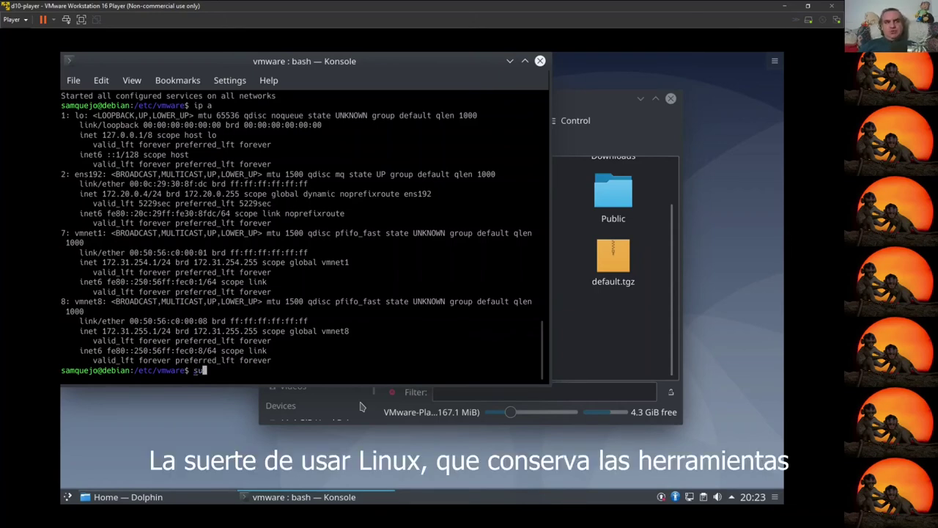
type("do vm")
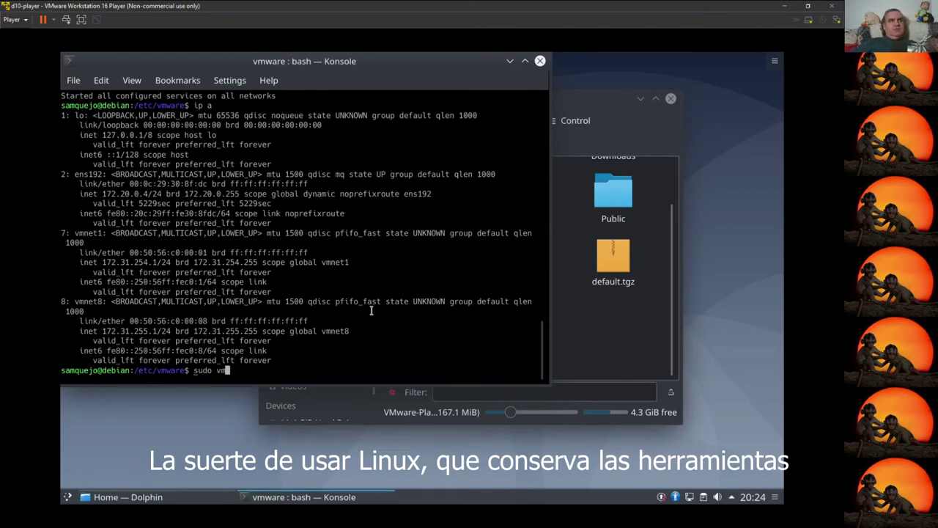
scroll(342, 276, "up", 5)
type("ware")
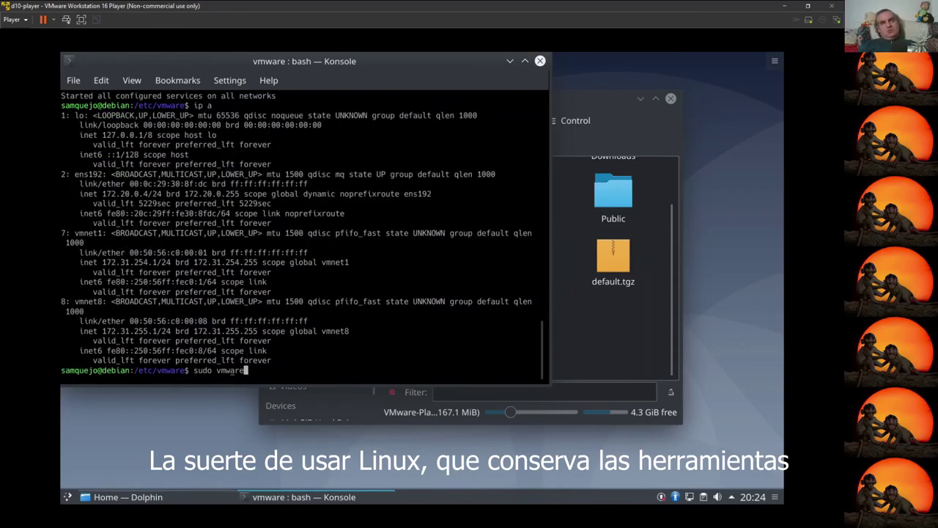
type("-n")
key("Tab")
key("Tab")
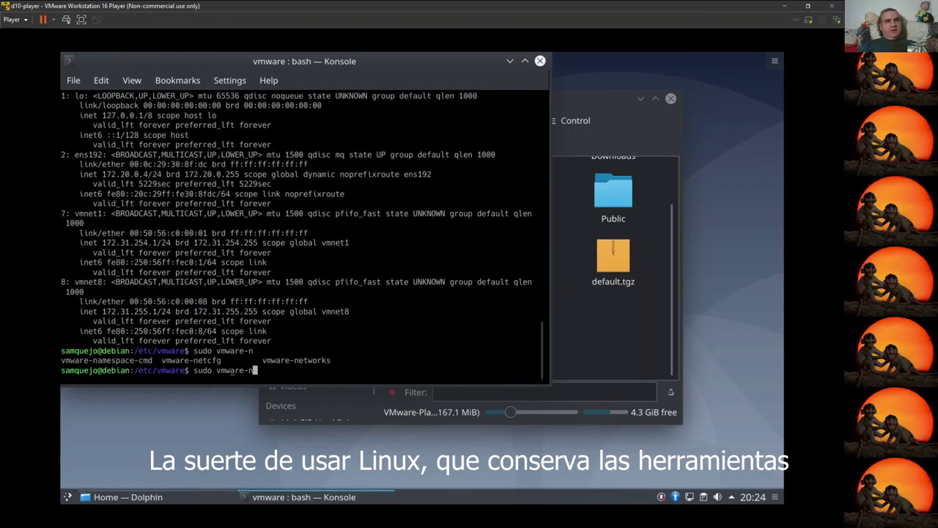
type("etc")
key("Tab")
key("Return")
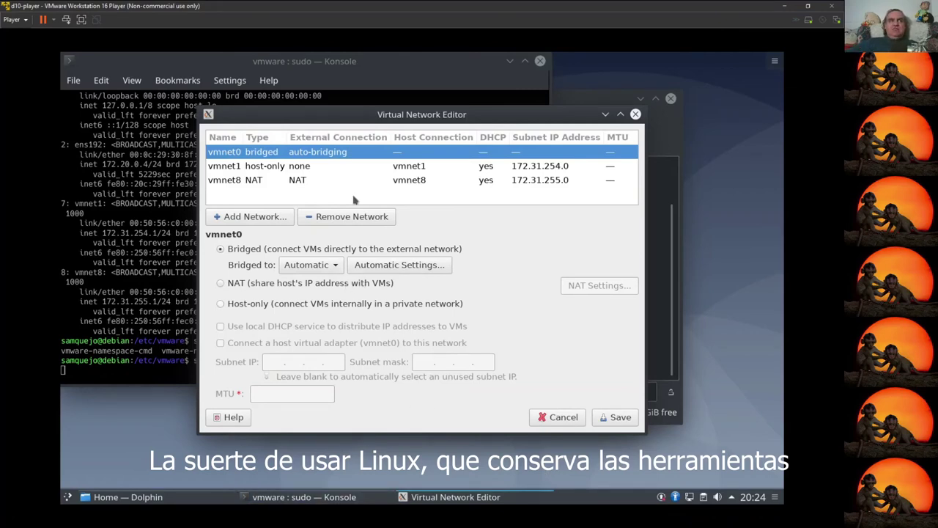
Step: Change vmnet1's subnet from 172.31.254.0 to 172.31.251.0, save, and verify with ip a
left_click(495, 167)
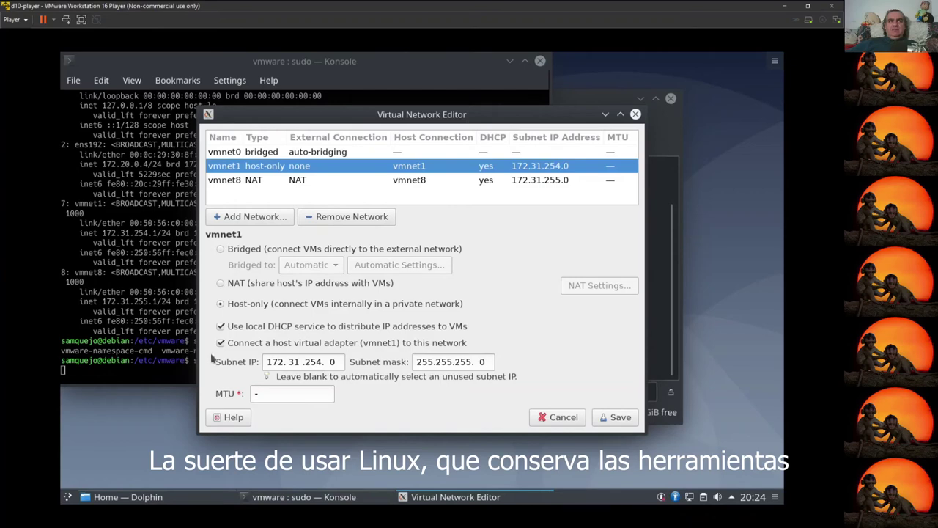
left_click(320, 364)
key("BackSpace")
type("1")
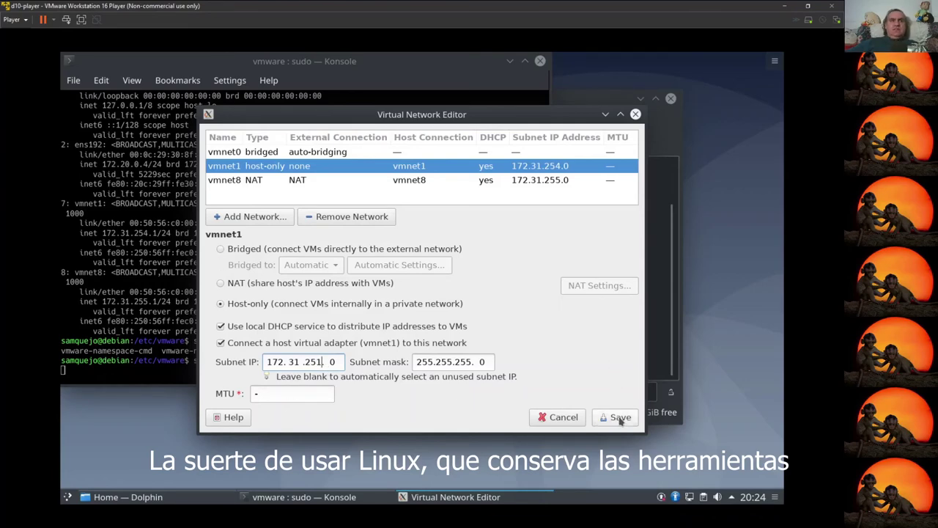
left_click(620, 418)
type("ip a")
key("Return")
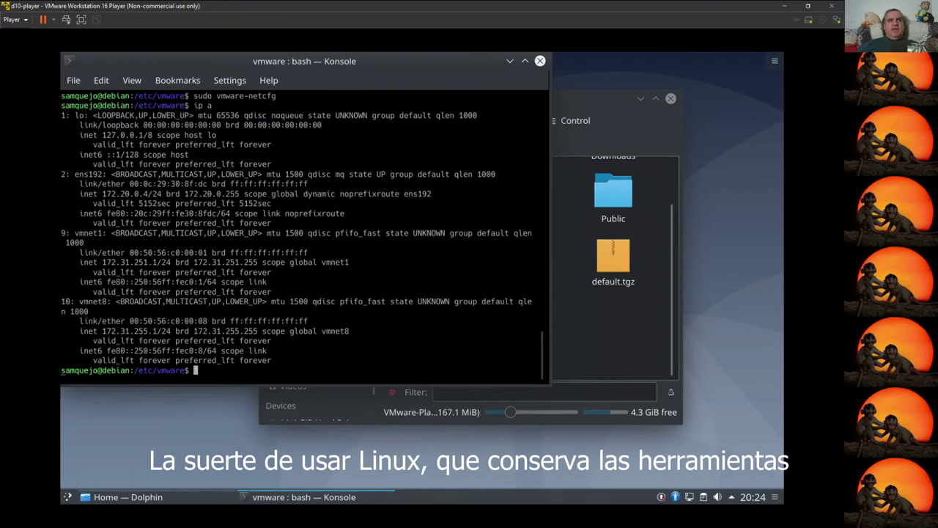
Step: Highlight the vmnet1 and vmnet8 subnet addresses in the ip a output
left_click_drag(164, 331, 120, 331)
left_click_drag(166, 262, 121, 262)
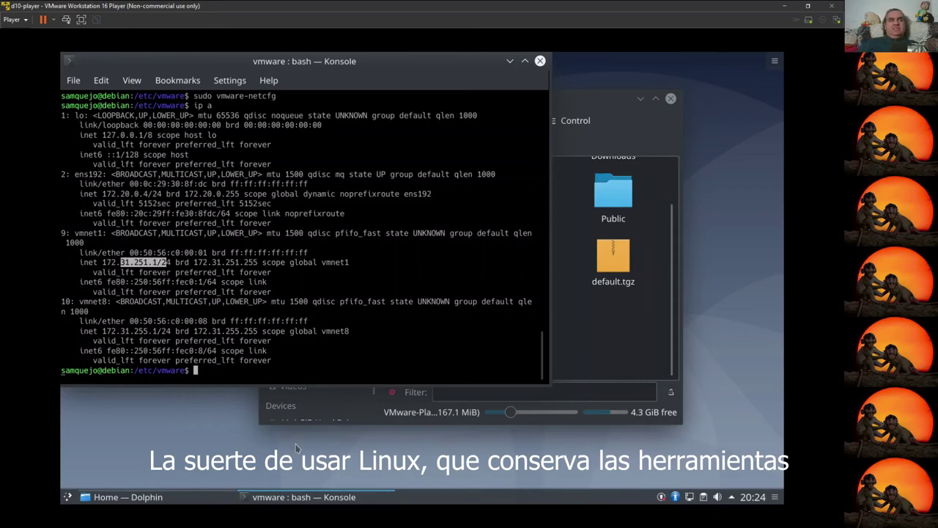
left_click_drag(186, 331, 108, 331)
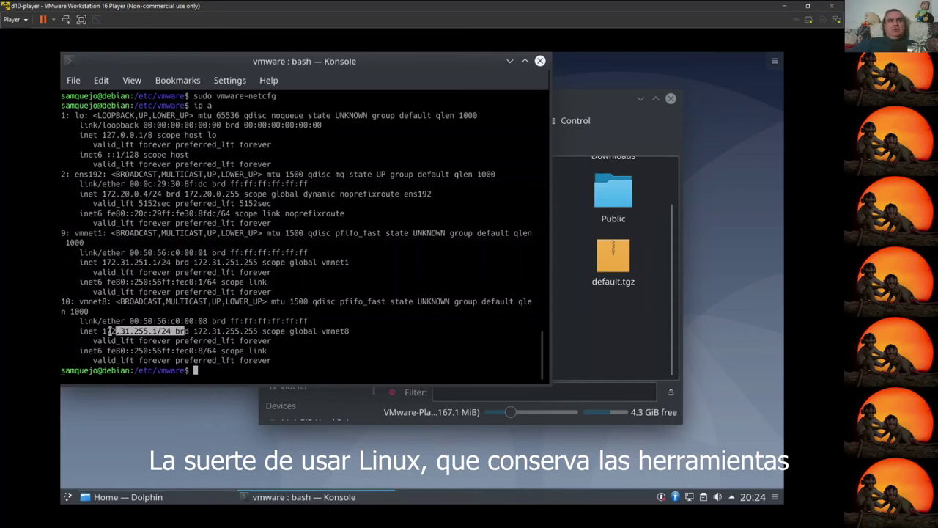
mouse_move(316, 497)
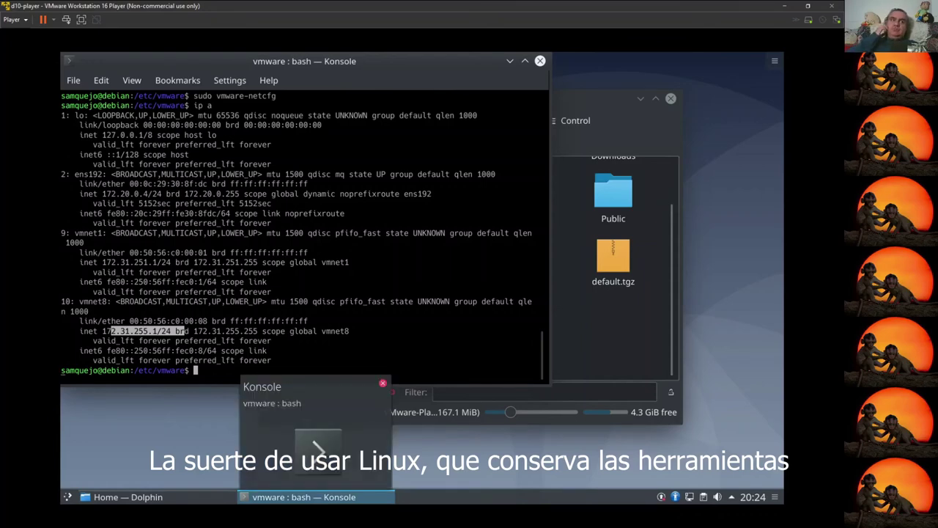
Step: Relaunch sudo vmware-netcfg and view vmnet8's NAT settings with gateway 172.31.255.2
key("Up")
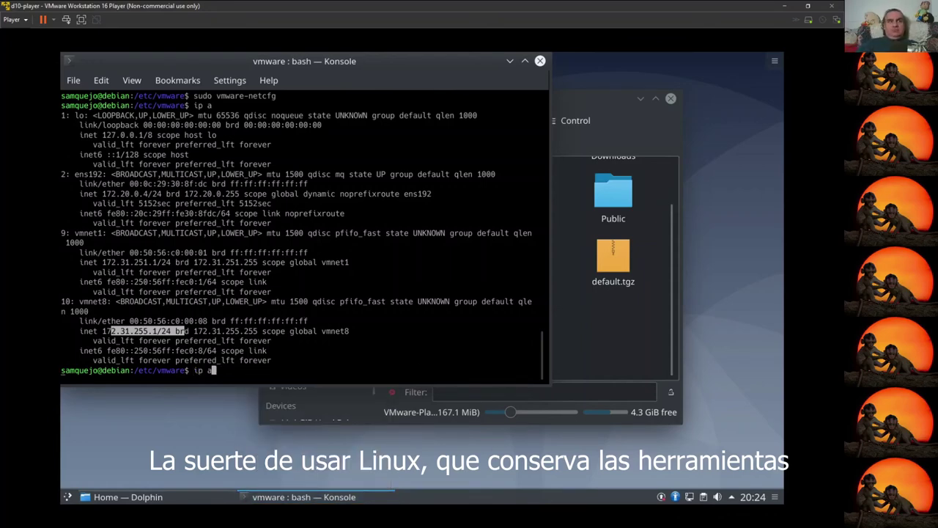
key("Up")
key("Return")
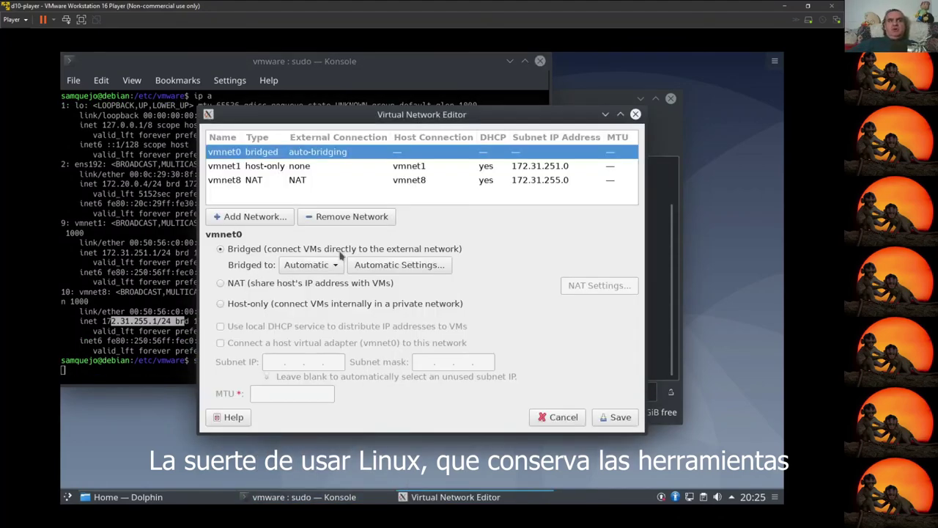
left_click(247, 181)
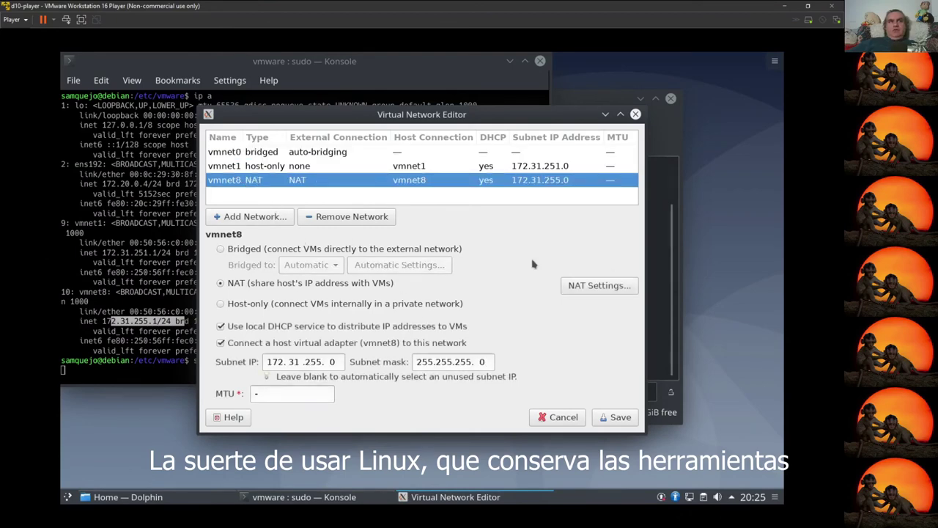
left_click(598, 285)
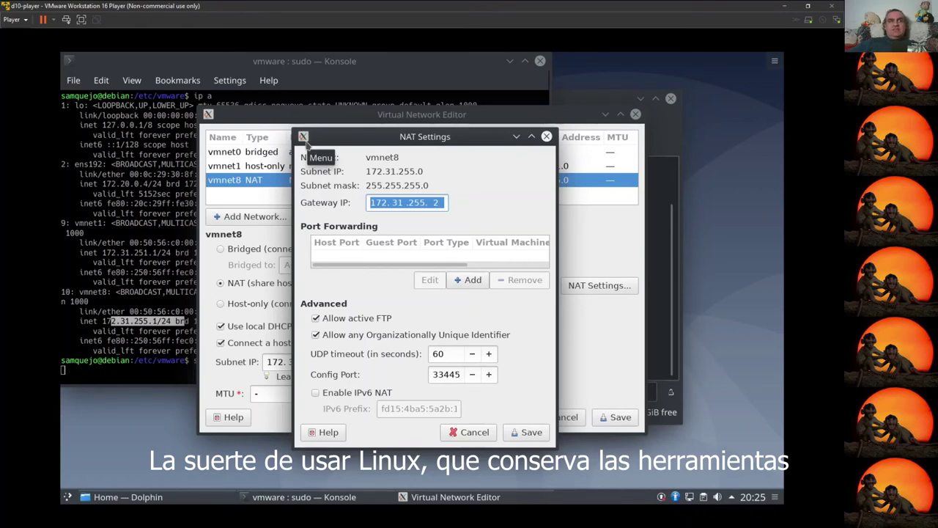
Step: Cancel NAT Settings with the gateway unchanged, then save the Virtual Network Editor configuration
left_click(303, 138)
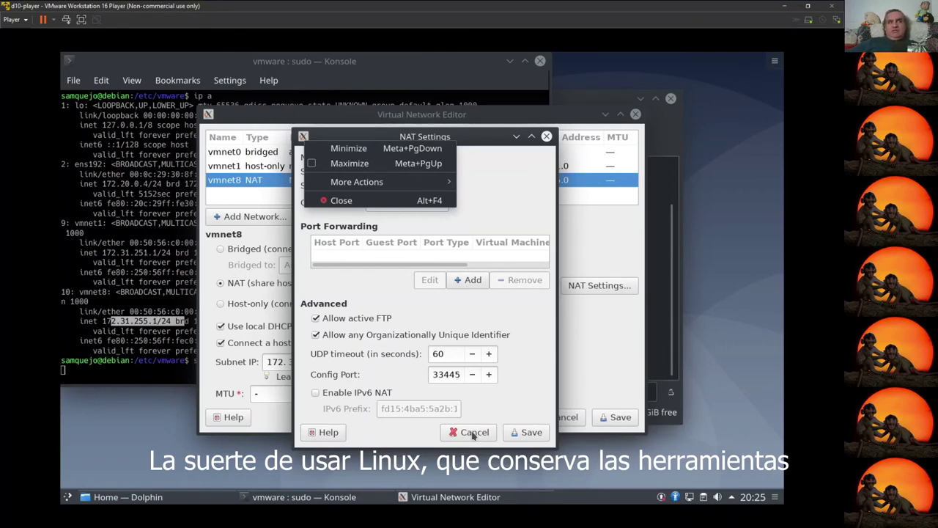
key("Escape")
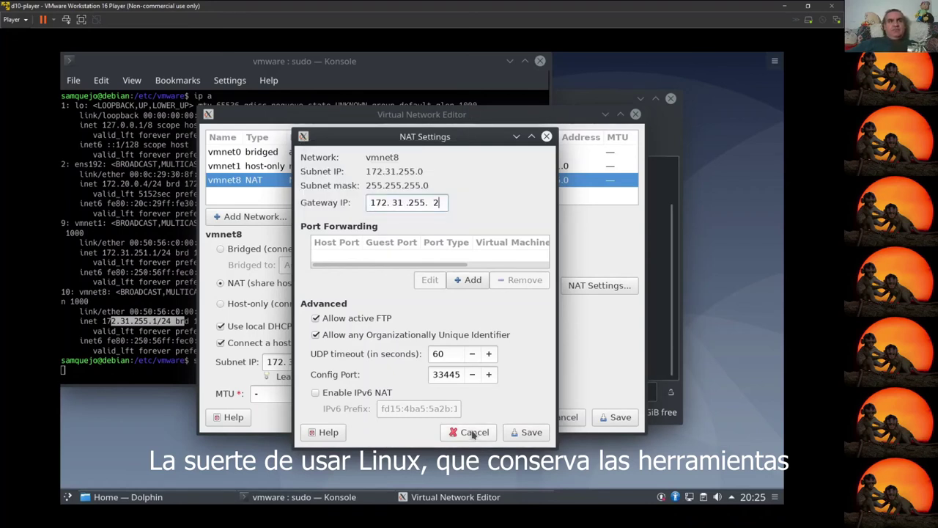
left_click(473, 432)
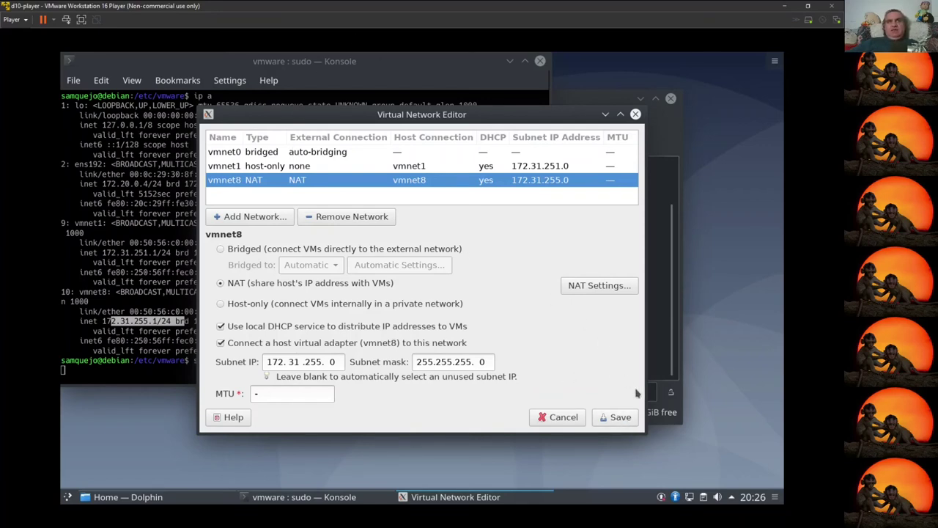
left_click(607, 418)
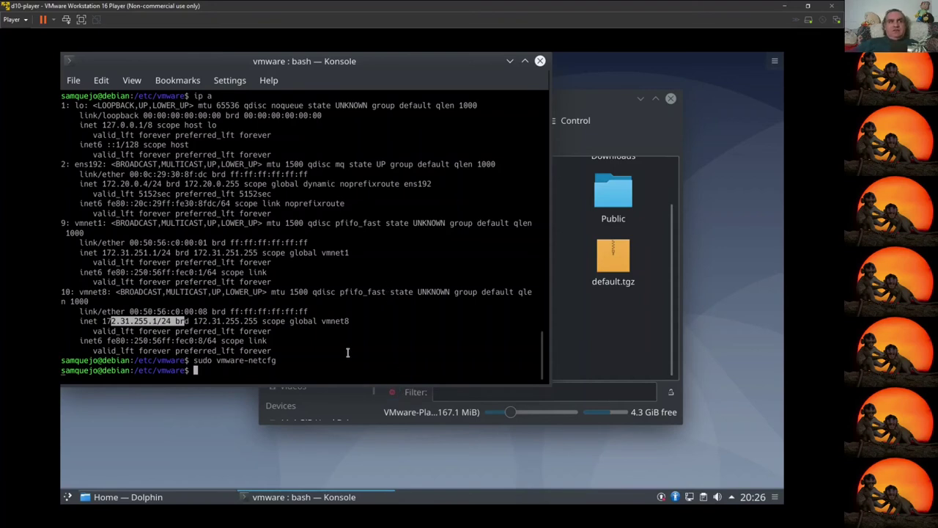
Step: Trim the recalled command to 'sudo vmware-' and list its Tab completions
key("Up")
key("BackSpace")
key("BackSpace")
key("BackSpace")
key("BackSpace")
key("BackSpace")
key("BackSpace")
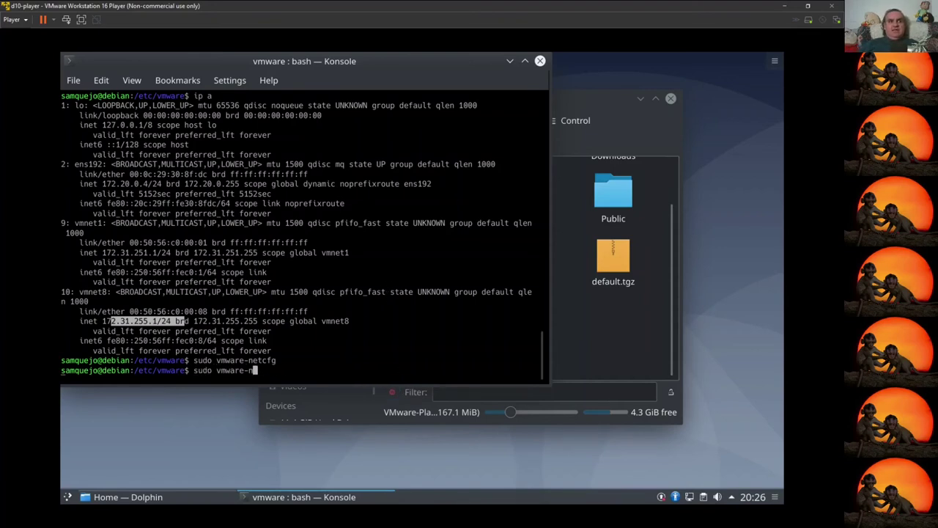
key("Tab")
key("Tab")
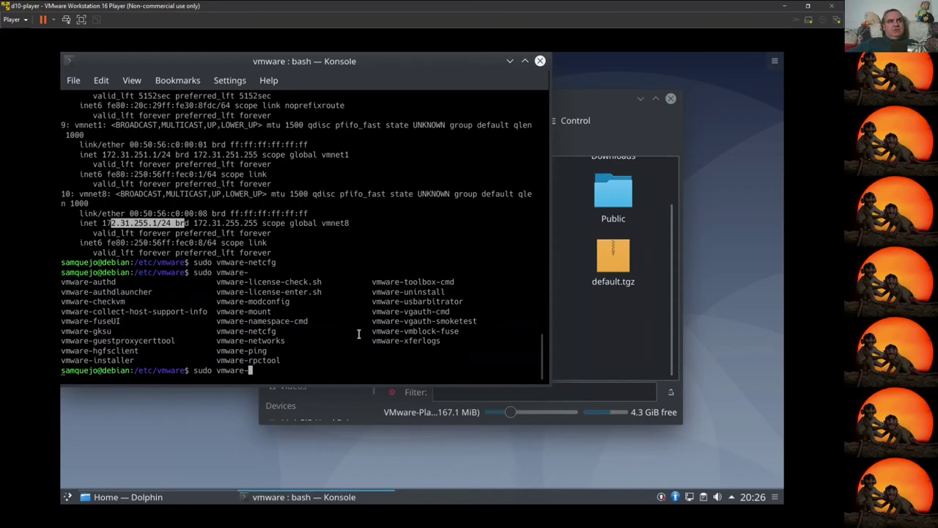
Step: Highlight vmware-networks, vmware-netcfg, vmware-toolbox-cmd, vmware-installer and other listed vmware-* names
left_click(220, 341)
left_click_drag(235, 345, 286, 340)
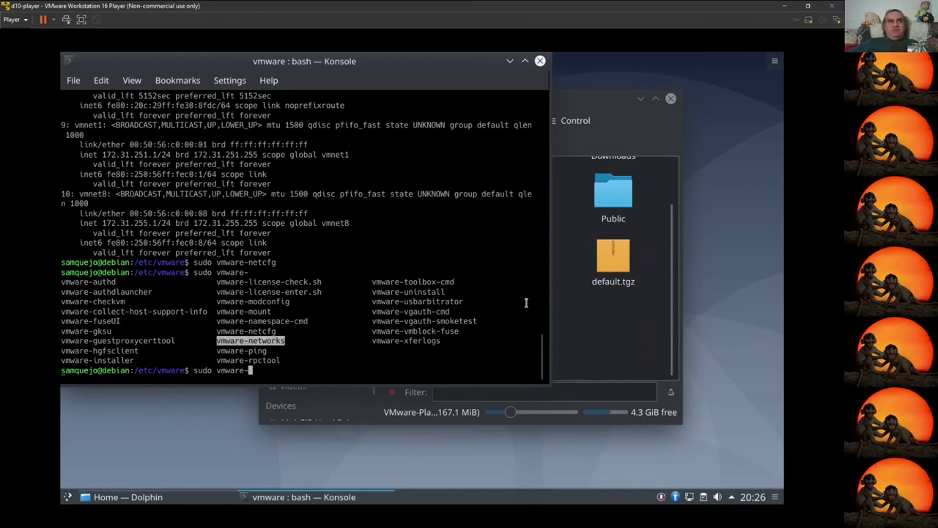
left_click_drag(217, 330, 276, 330)
left_click_drag(220, 320, 315, 321)
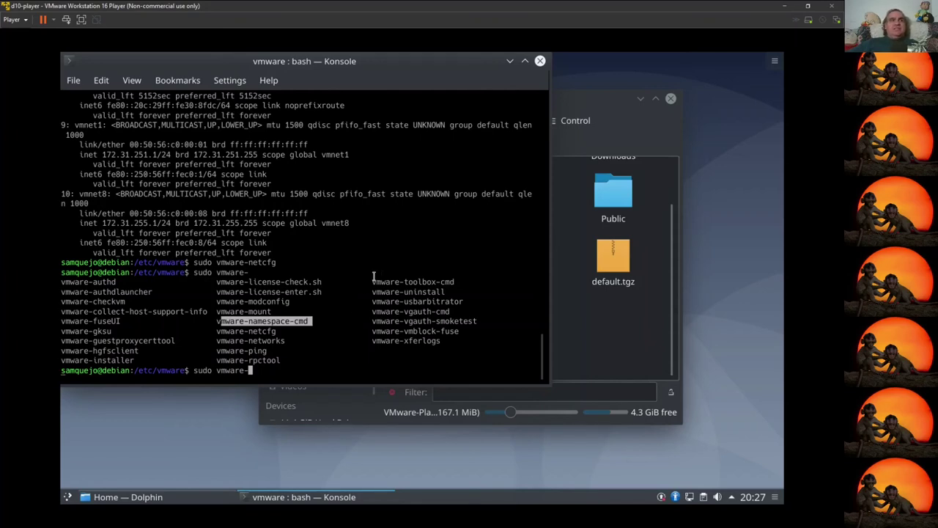
left_click_drag(372, 282, 423, 282)
left_click_drag(456, 281, 456, 282)
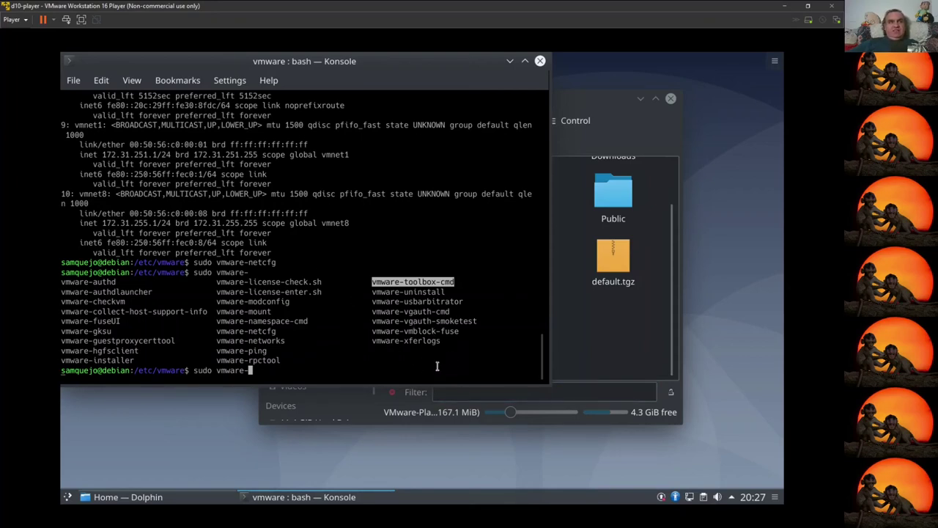
left_click_drag(463, 331, 372, 331)
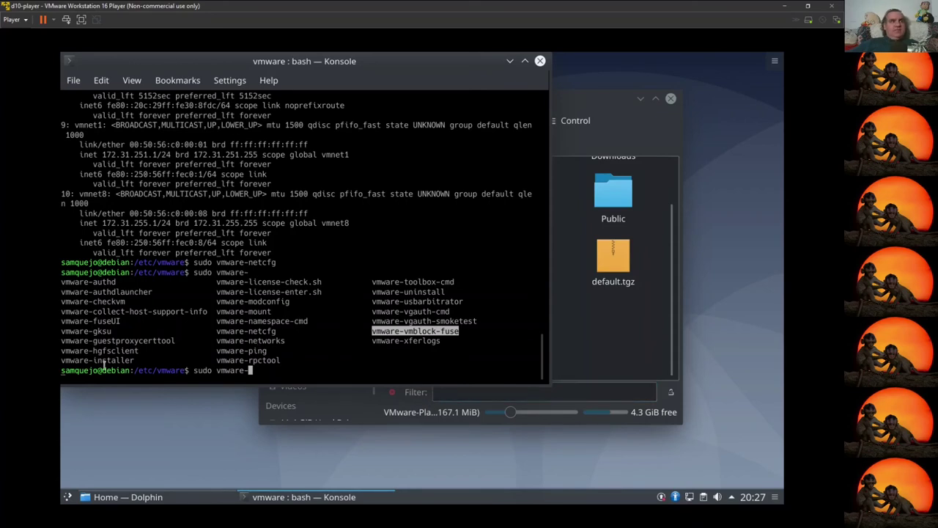
left_click_drag(141, 351, 60, 352)
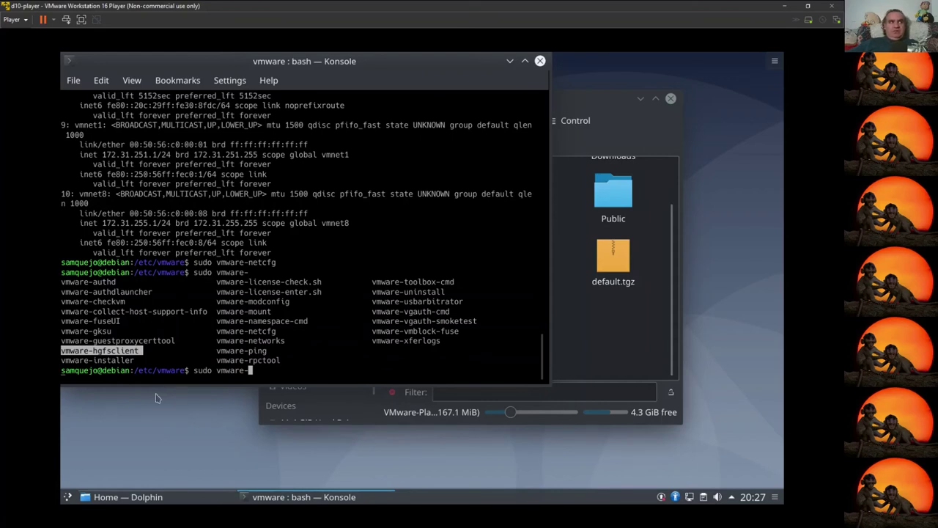
left_click_drag(123, 321, 60, 321)
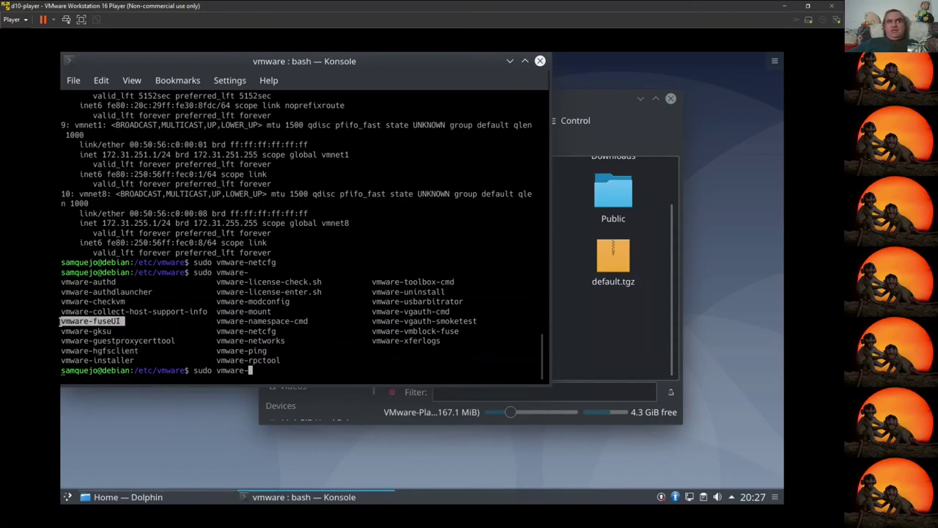
left_click_drag(456, 331, 376, 331)
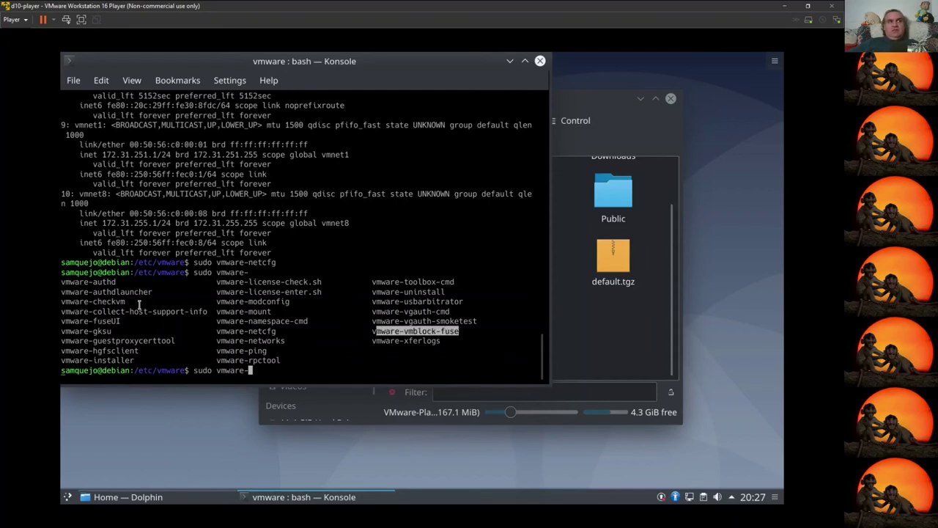
left_click_drag(126, 301, 68, 303)
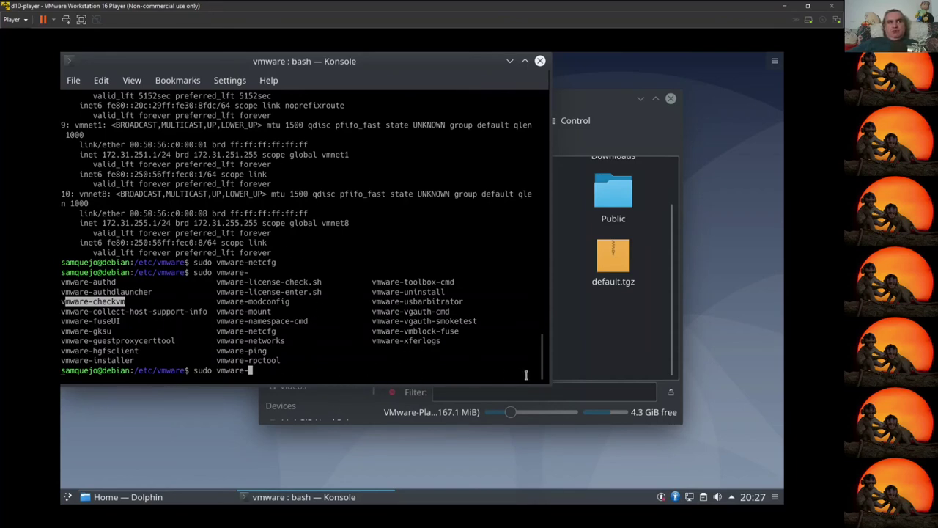
left_click_drag(135, 360, 60, 361)
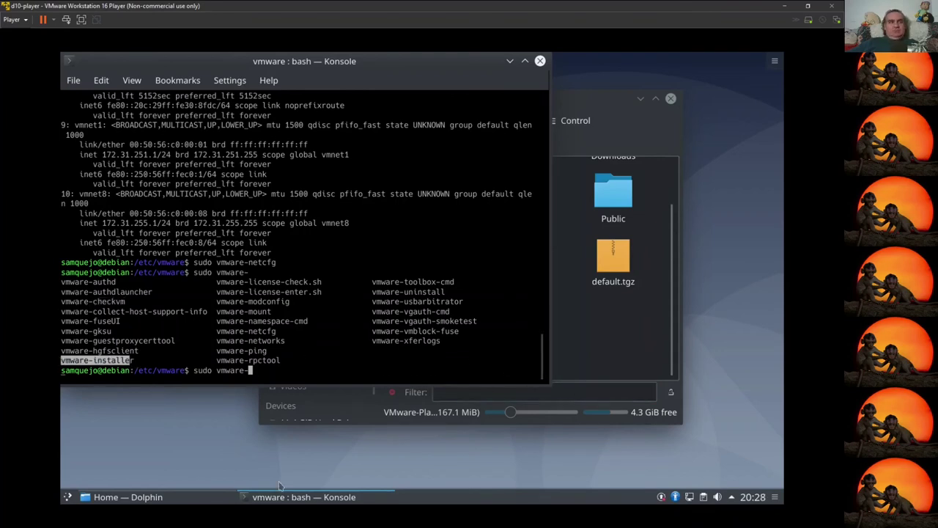
Step: Search the application launcher for 'vm' and launch VMware Player from the results
left_click(68, 499)
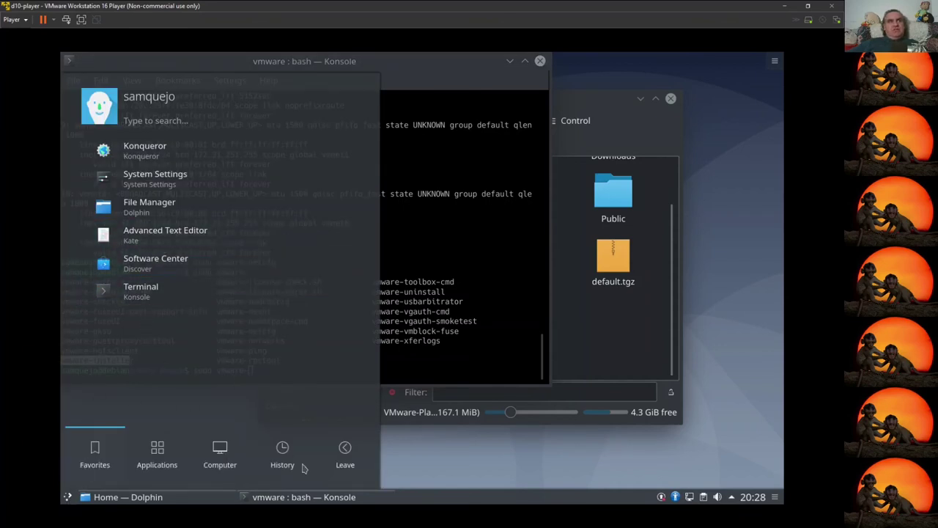
mouse_move(156, 454)
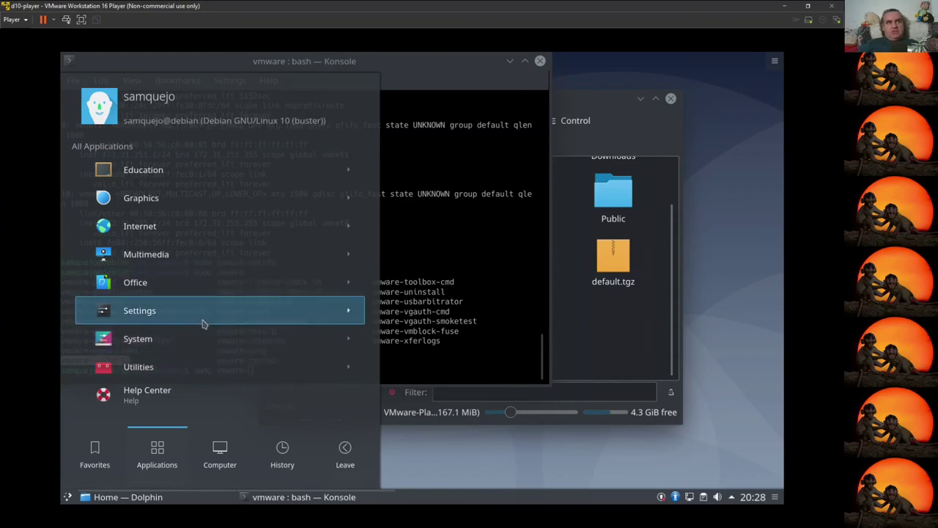
type("vm")
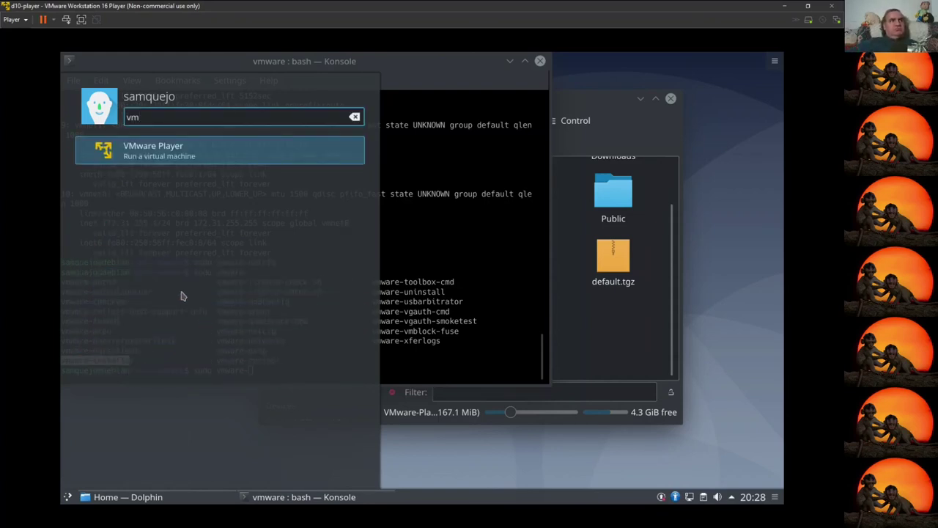
left_click(144, 159)
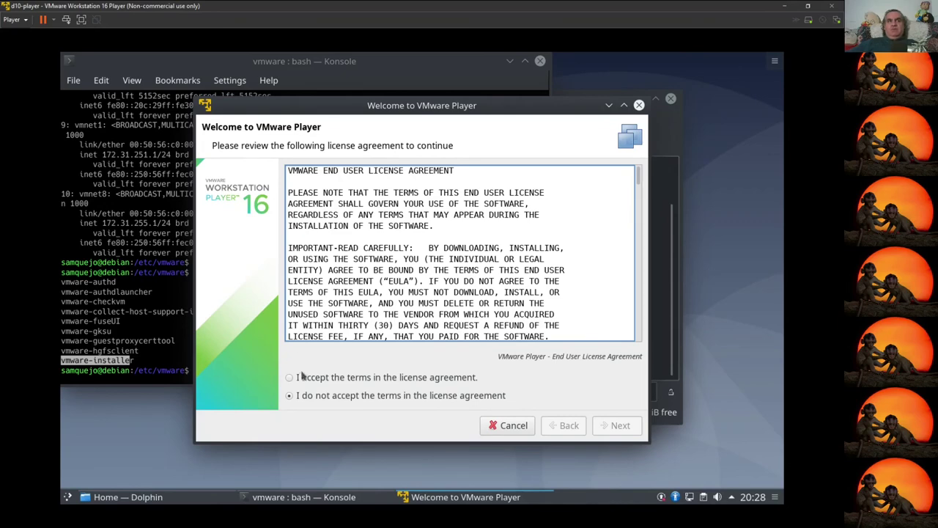
Step: Accept the VMware Player and OVF Tool licenses, decline CEIP, and finish setup
left_click(301, 377)
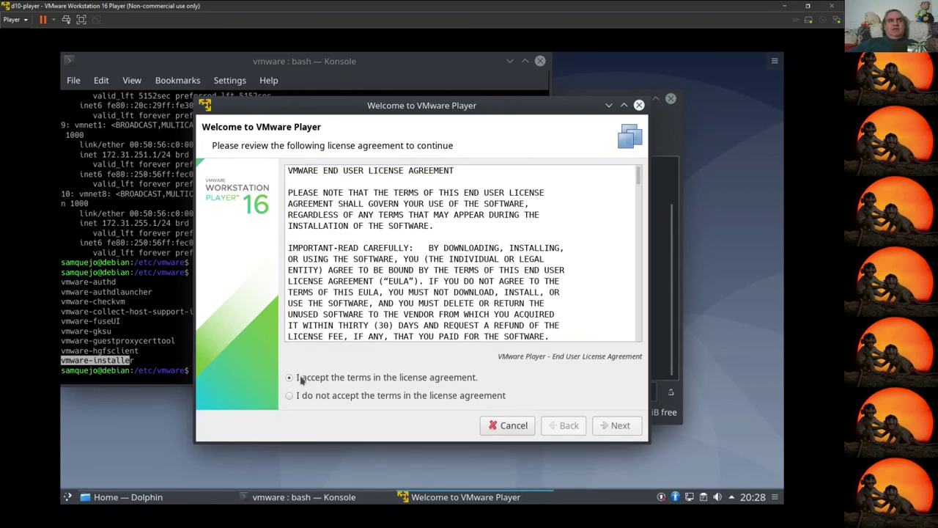
left_click(619, 427)
left_click(342, 381)
left_click(618, 425)
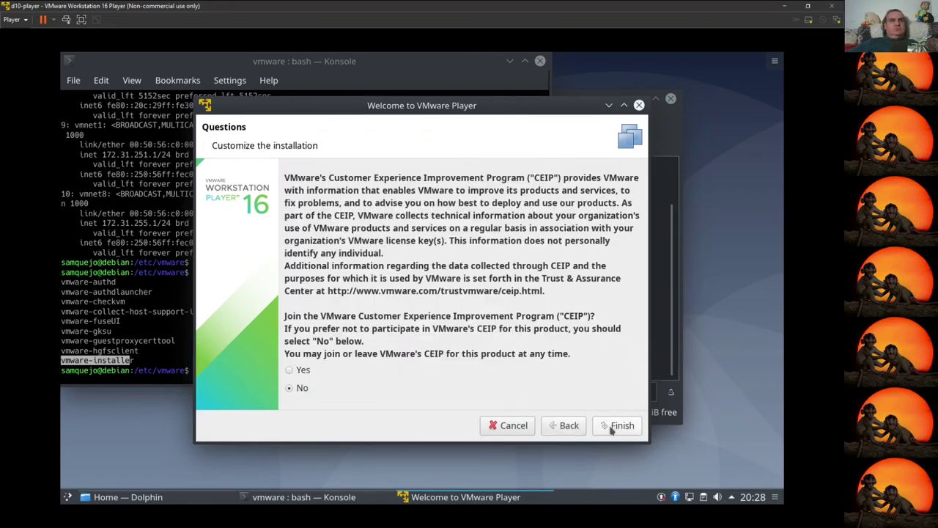
left_click(290, 387)
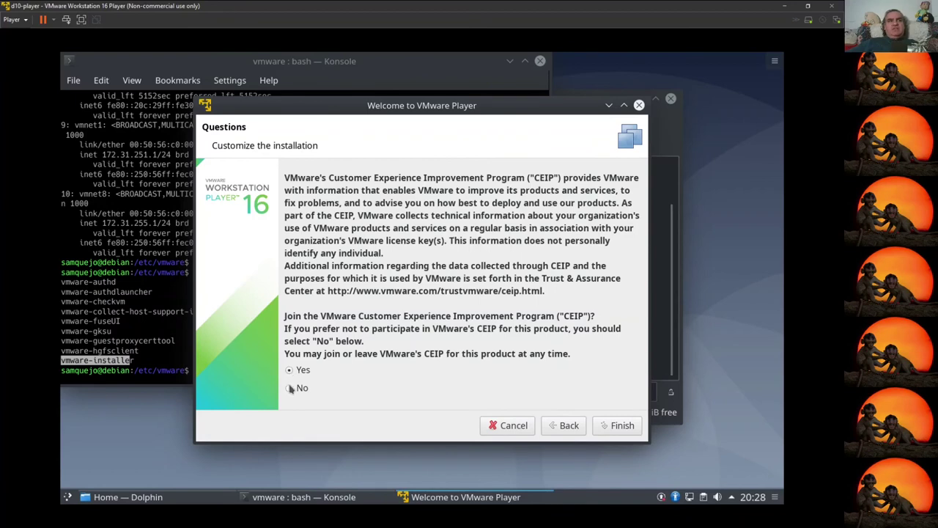
left_click(613, 426)
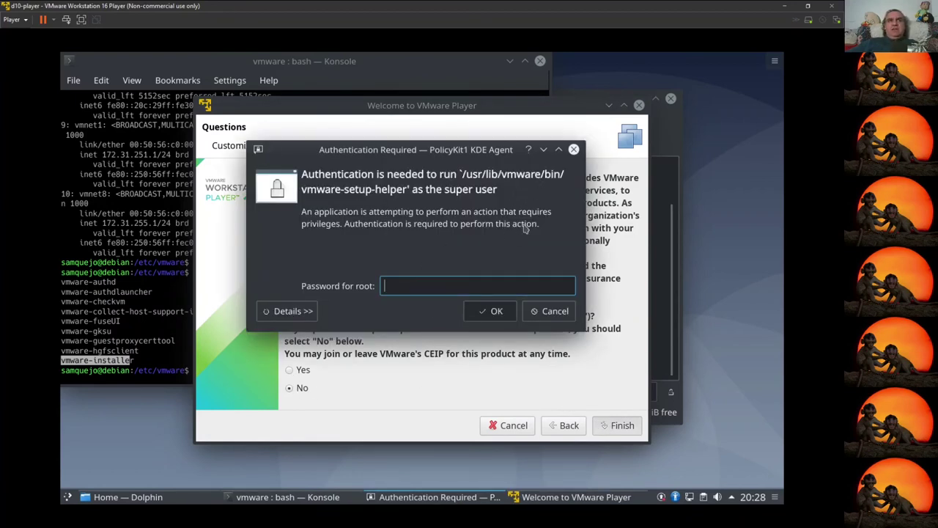
Step: Authenticate with the root password and move the player window up and left
type("*********")
key("Return")
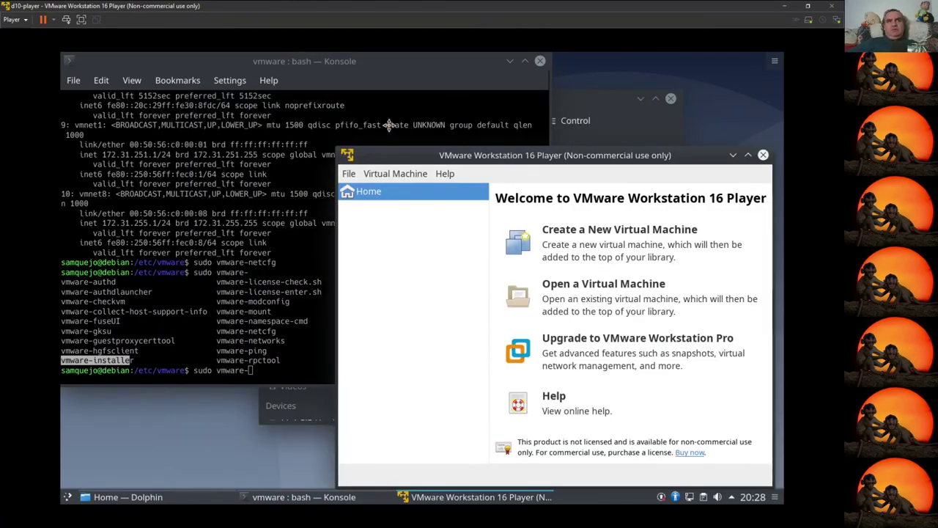
left_click_drag(533, 155, 355, 100)
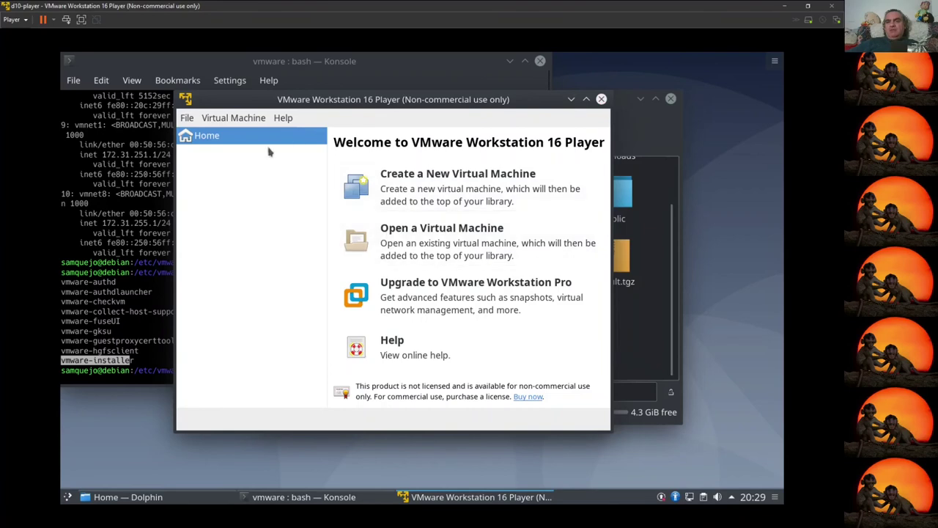
Step: Open /var/vm/Windows 10 x64's .vmx, try powering it on, and cancel the missing-disk error
left_click(189, 121)
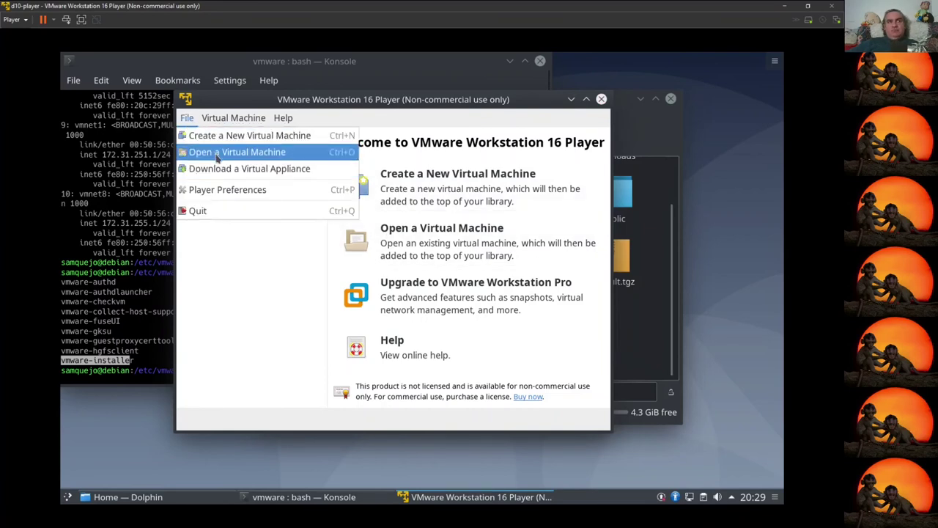
left_click(217, 156)
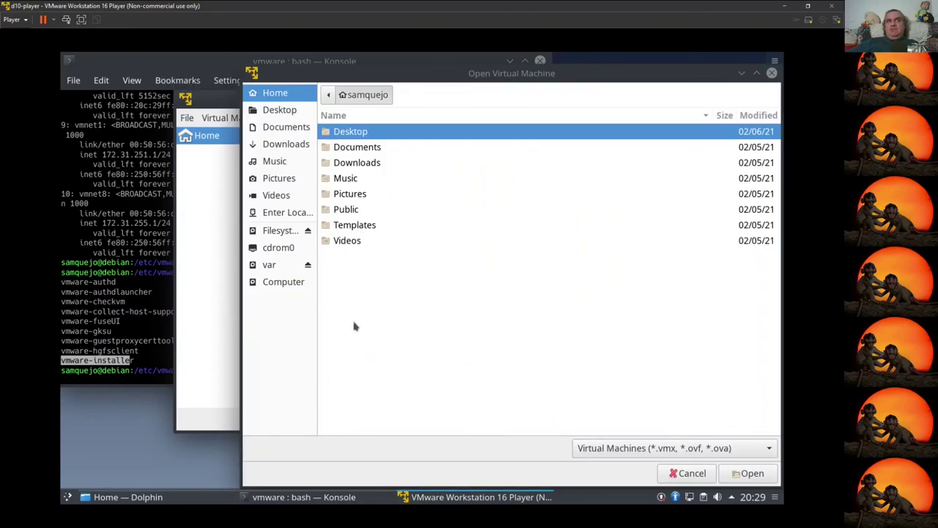
left_click(268, 268)
left_click(349, 307)
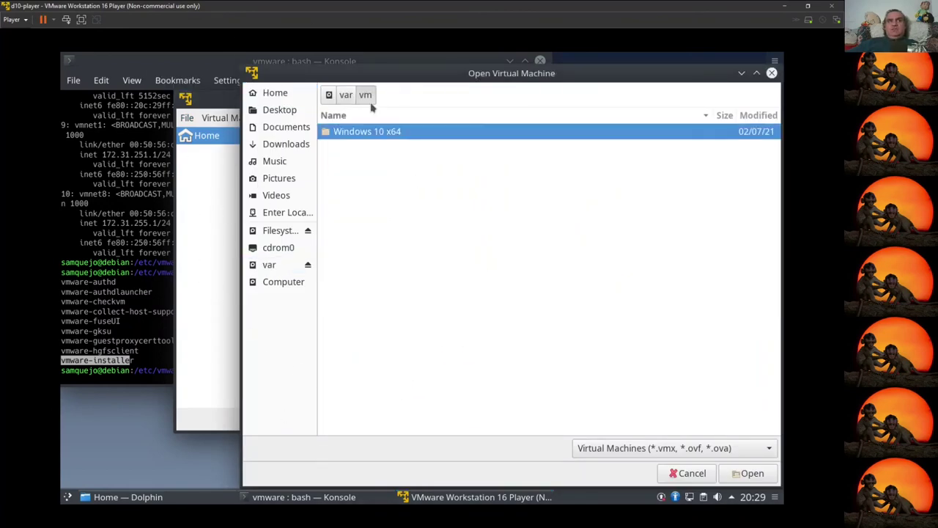
double_click(369, 140)
left_click(345, 134)
key("Return")
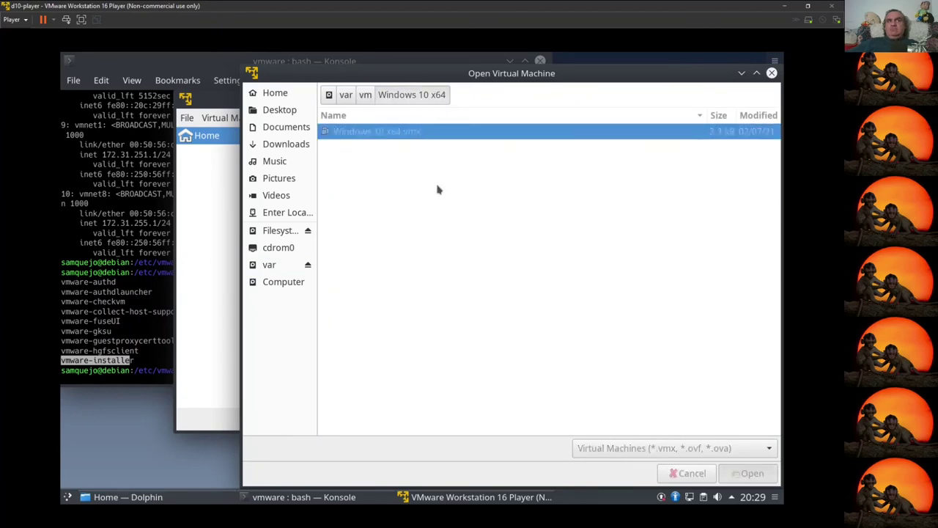
left_click(389, 379)
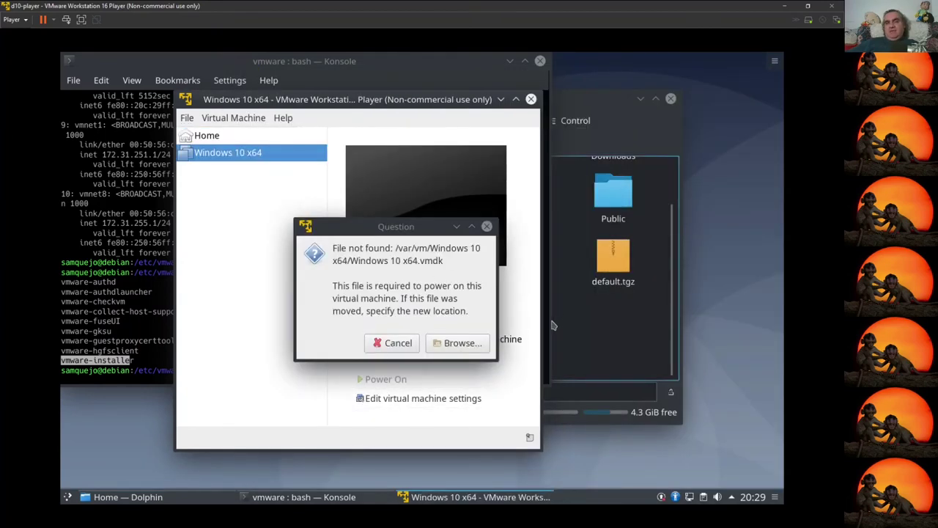
left_click(396, 344)
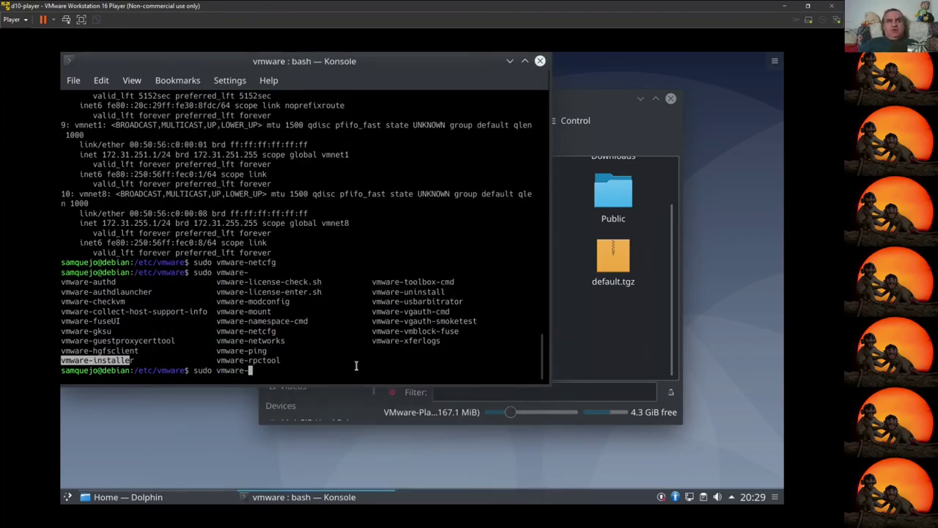
Step: Try Tab completion after sudo for vm, plasma and p commands, then clear back to 'sudo'
type("pl")
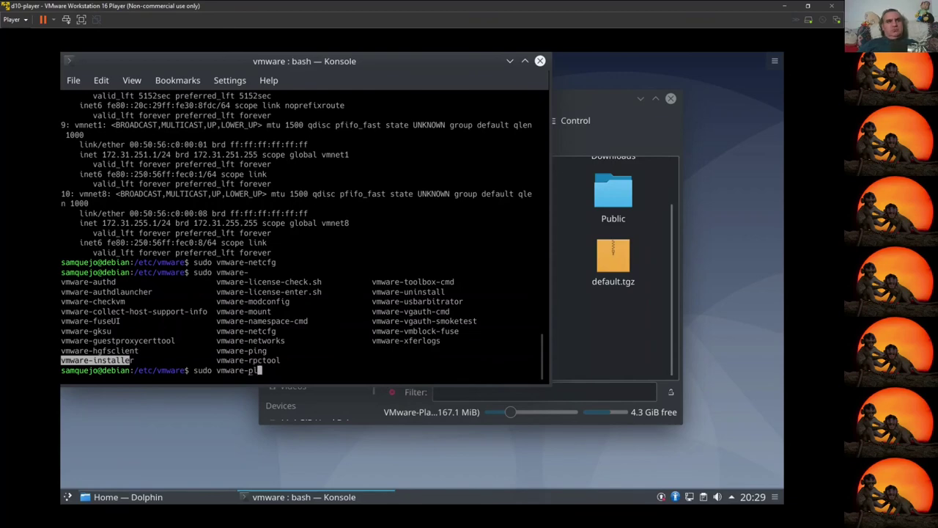
key("BackSpace")
key("BackSpace")
key("BackSpace")
key("BackSpace")
key("BackSpace")
key("BackSpace")
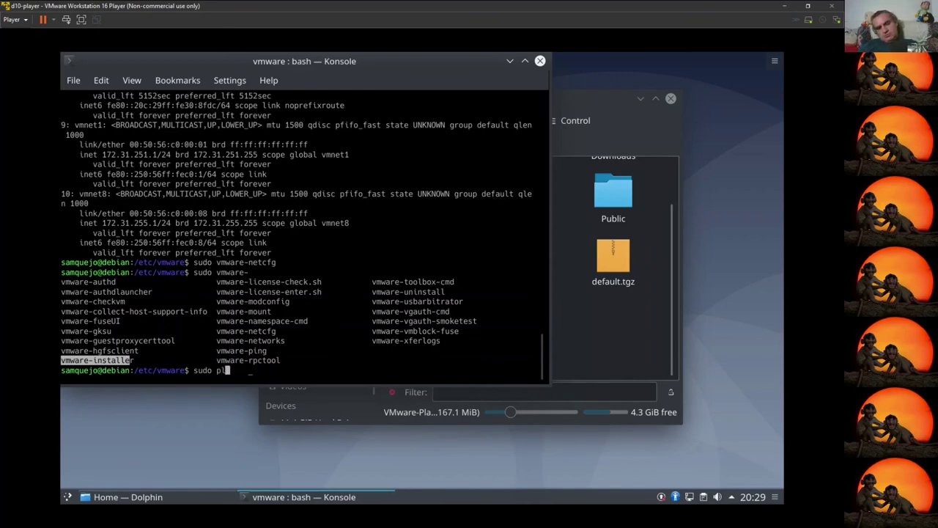
type("m")
key("Tab")
key("Tab")
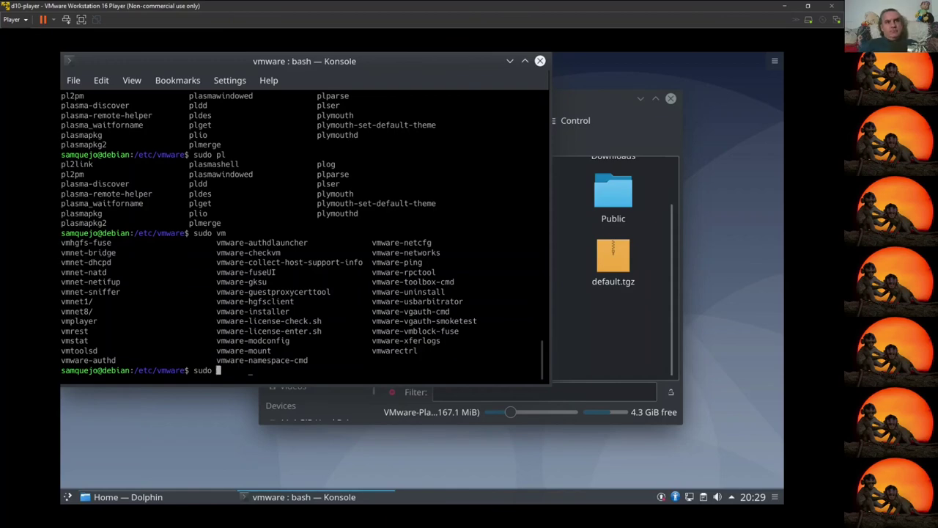
key("BackSpace")
key("BackSpace")
type("plasma")
key("Tab")
key("Tab")
key("BackSpace")
key("BackSpace")
key("BackSpace")
key("BackSpace")
key("BackSpace")
key("Tab")
key("Tab")
key("n")
key("BackSpace")
Step: Add VMware Player to the application launcher favourites
left_click(67, 497)
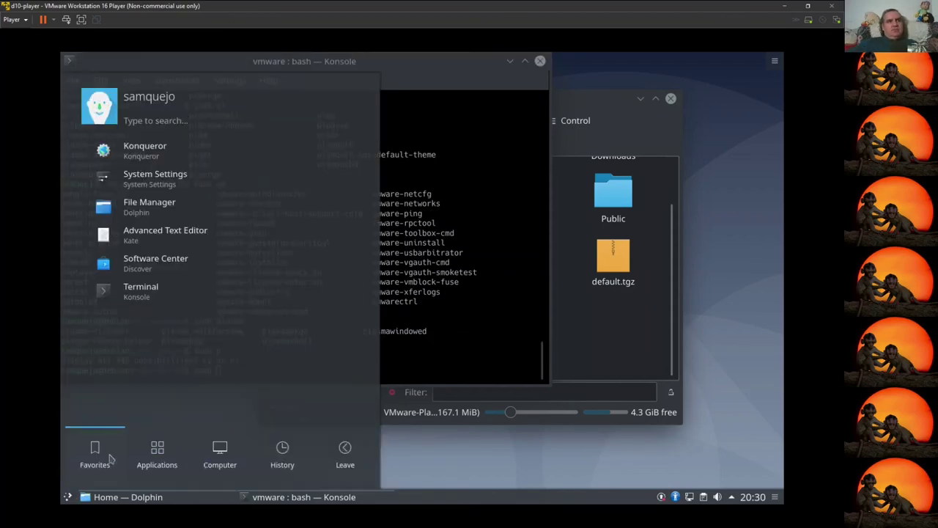
mouse_move(296, 456)
right_click(162, 176)
right_click(140, 177)
right_click(138, 175)
left_click(184, 213)
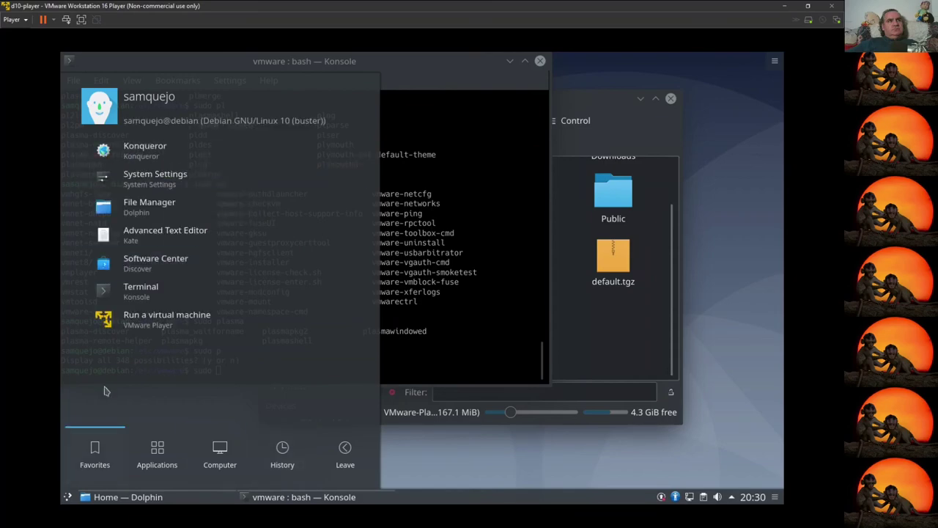
Step: Copy the /usr/bin/vmplayer command from the VMware Player launcher entry's properties
right_click(163, 317)
left_click(198, 374)
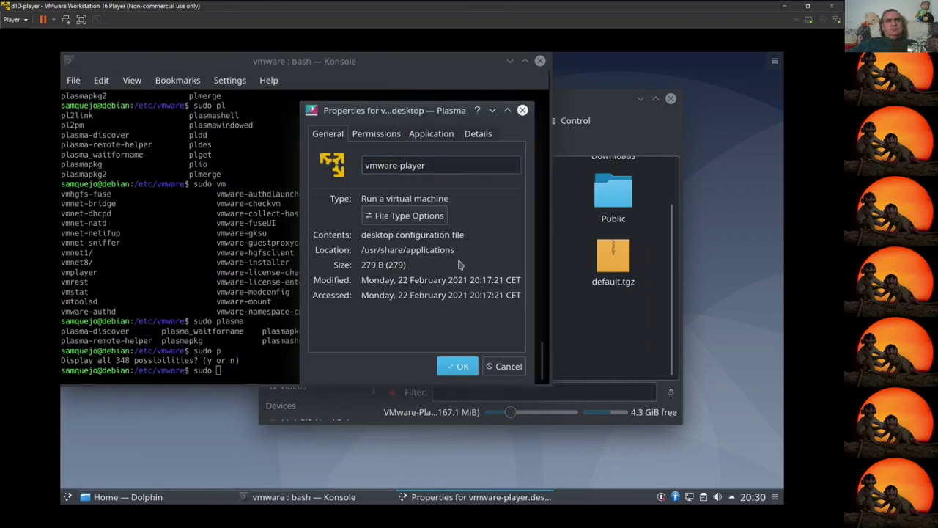
left_click(394, 133)
left_click(431, 133)
left_click_drag(402, 222, 303, 219)
key("super+c")
left_click(440, 222)
key("Escape")
Step: Close Dolphin and run 'sudo /usr/bin/vmplayer' in Konsole
left_click(563, 379)
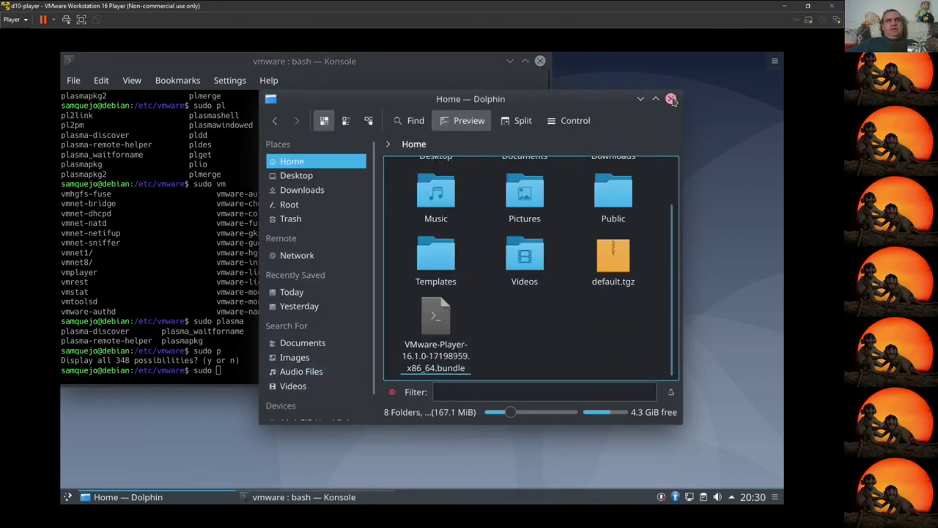
left_click(670, 98)
right_click(280, 274)
left_click(308, 302)
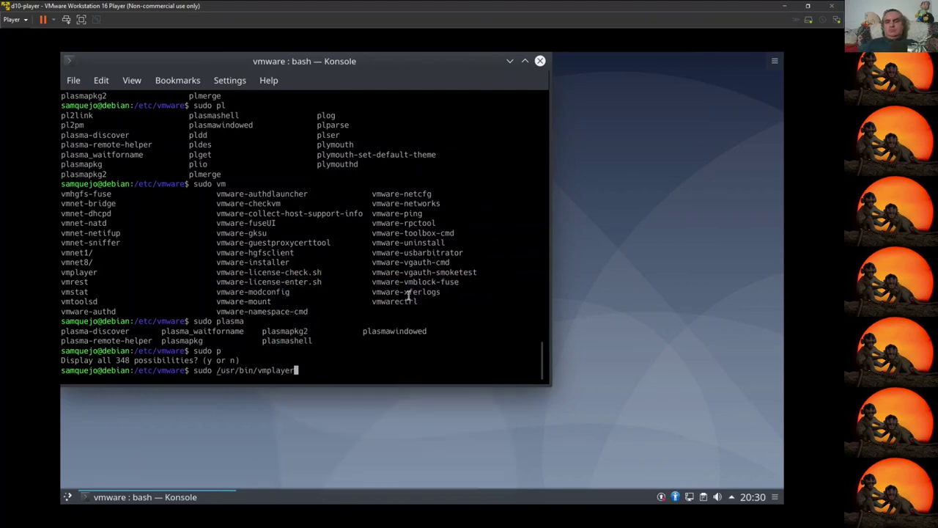
key("Return")
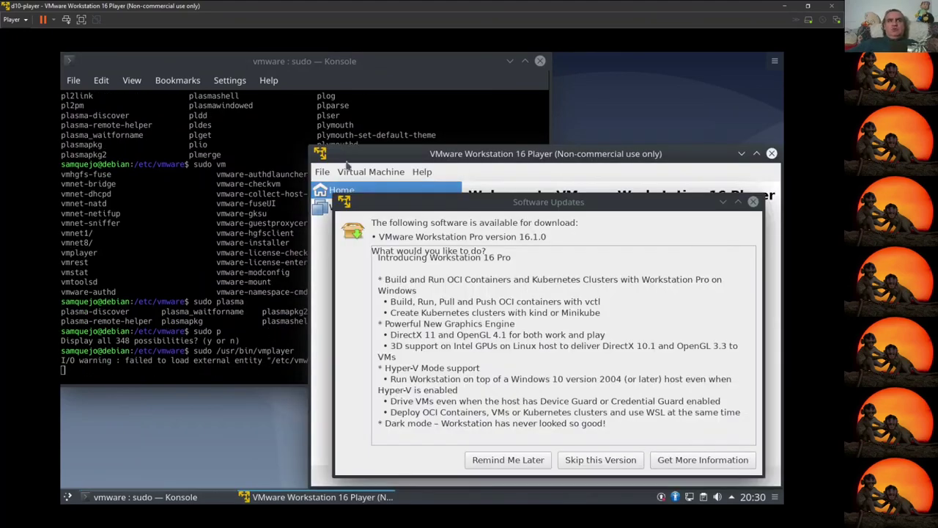
Step: Postpone the Workstation Pro update offer with Remind Me Later and reposition the player window
left_click(105, 355)
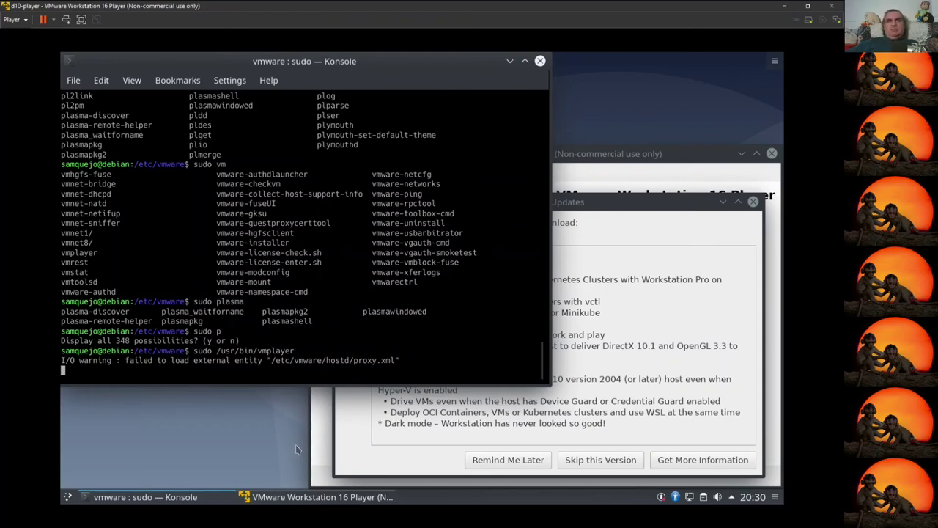
left_click_drag(630, 206, 411, 122)
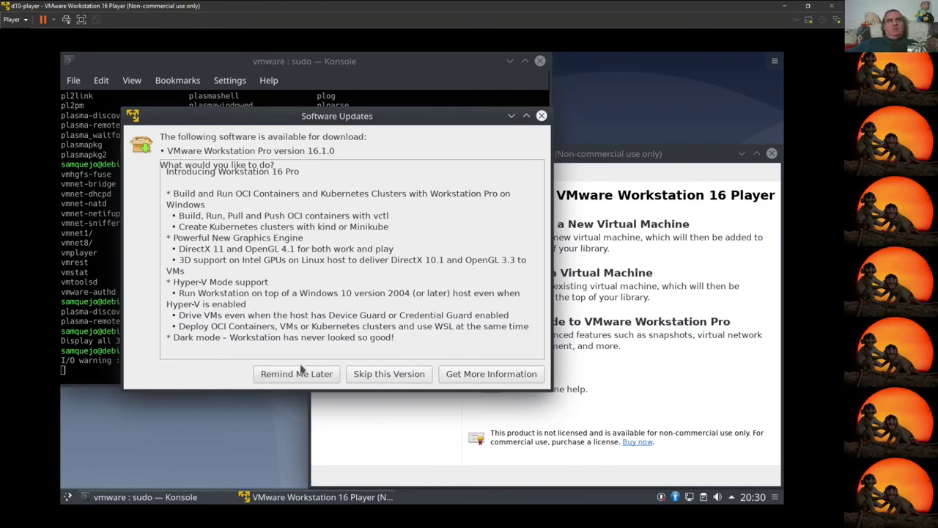
left_click(300, 369)
left_click_drag(498, 151, 300, 100)
Step: Power on Windows 10 x64, accept degraded performance, dismiss graphics warnings, and download VMware Tools
left_click(141, 166)
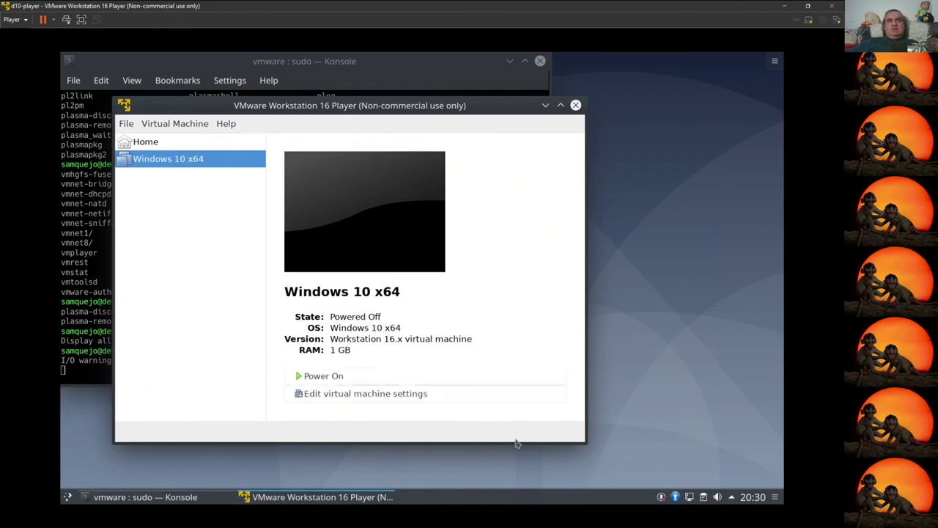
left_click(321, 377)
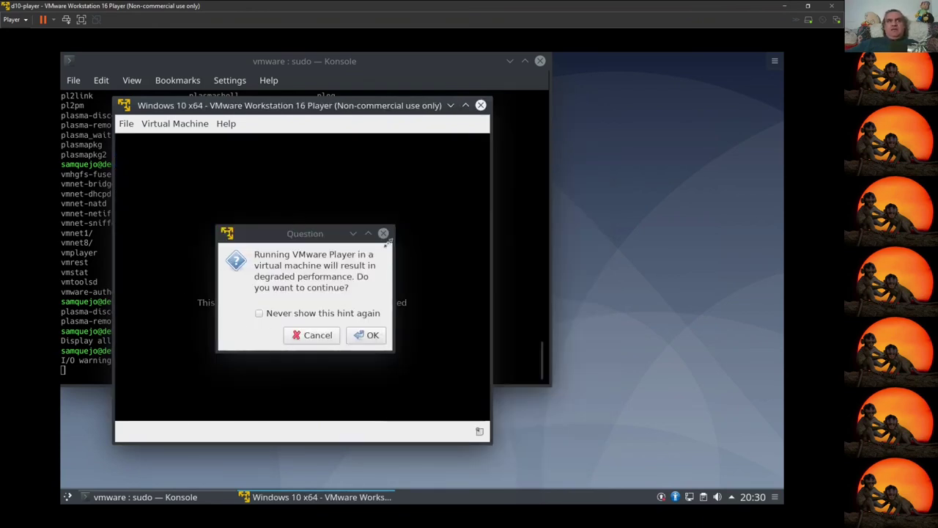
left_click(368, 335)
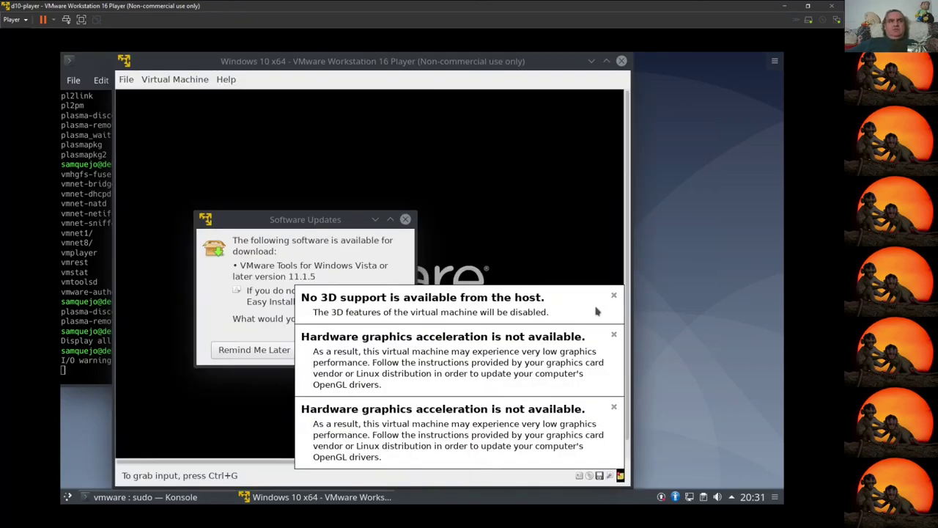
left_click(613, 294)
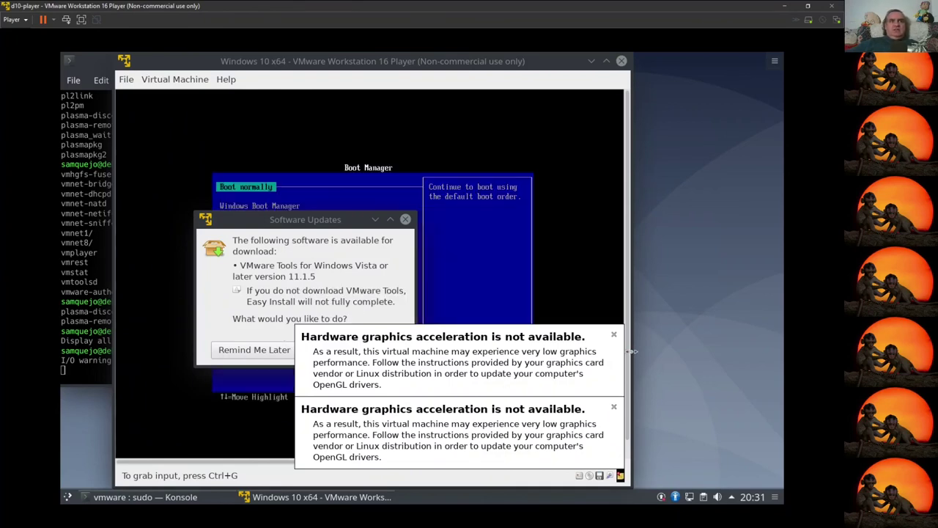
left_click(614, 334)
left_click(613, 406)
left_click(358, 349)
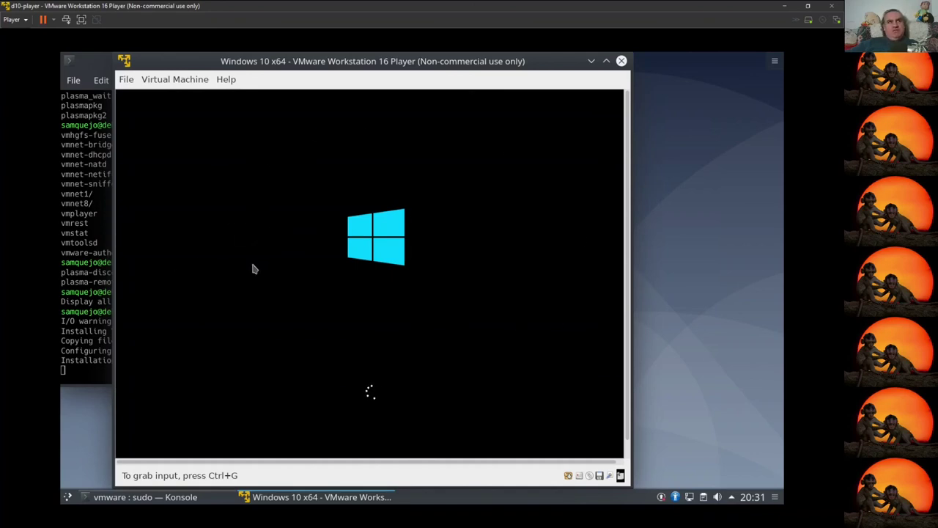
Step: Open the player's virtual machine menu to reach Virtual Machine Settings
left_click(177, 80)
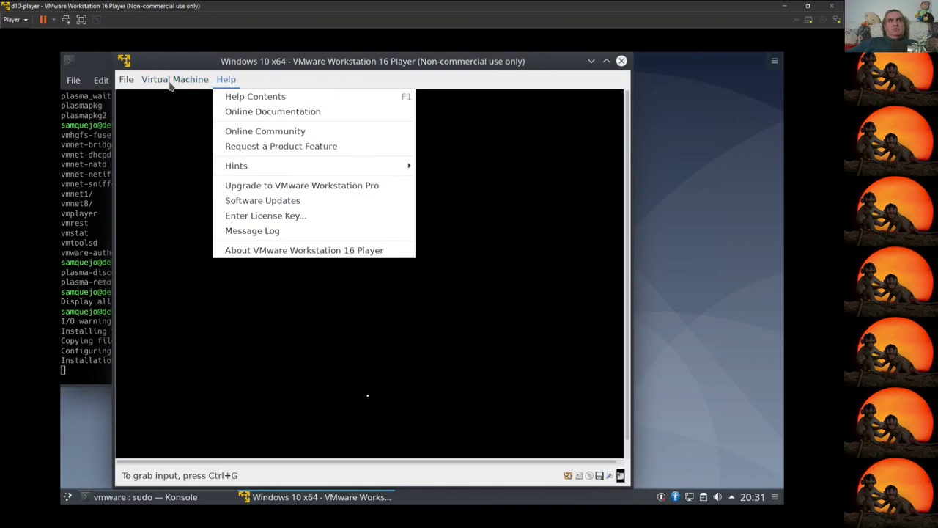
mouse_move(127, 80)
mouse_move(170, 78)
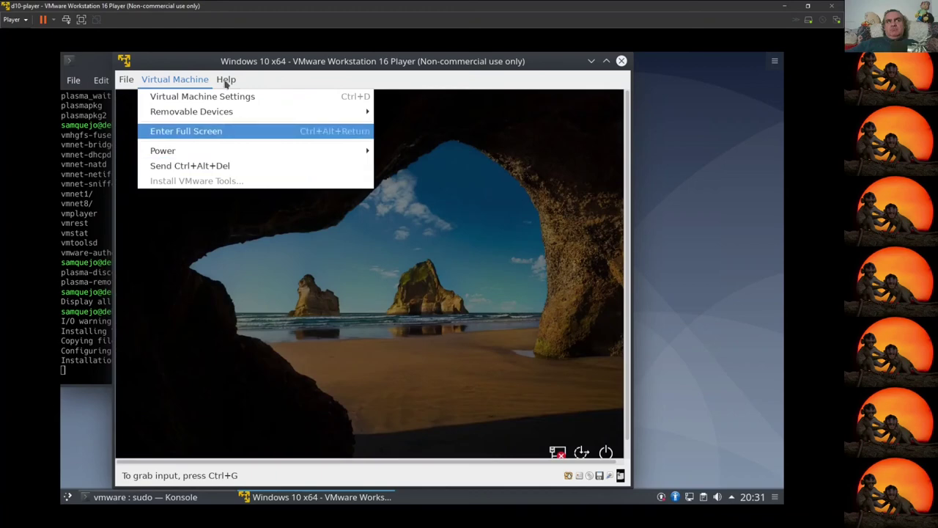
mouse_move(223, 80)
left_click(186, 92)
left_click(197, 217)
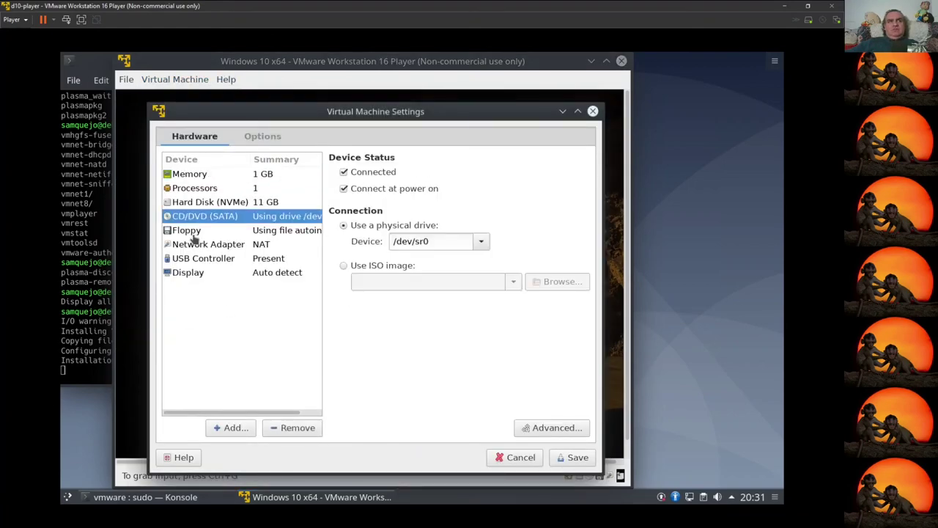
left_click(193, 233)
left_click(196, 247)
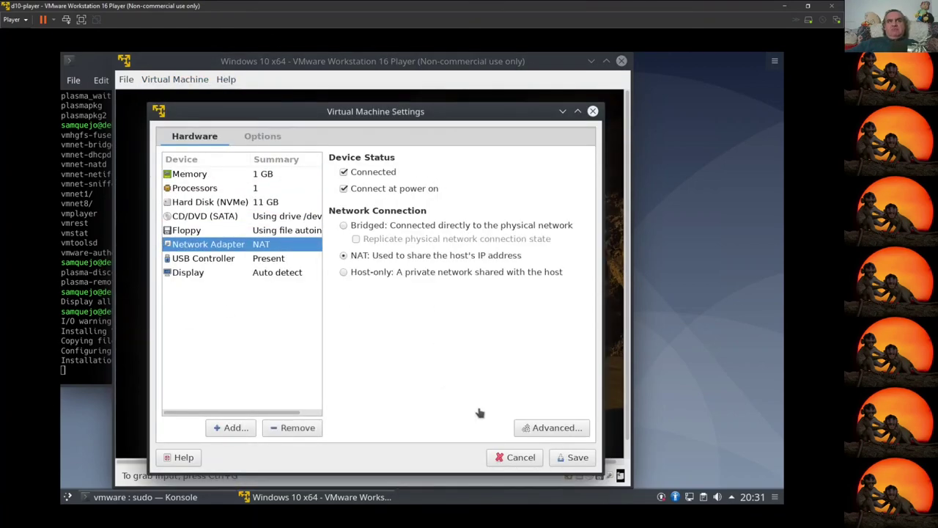
left_click(556, 430)
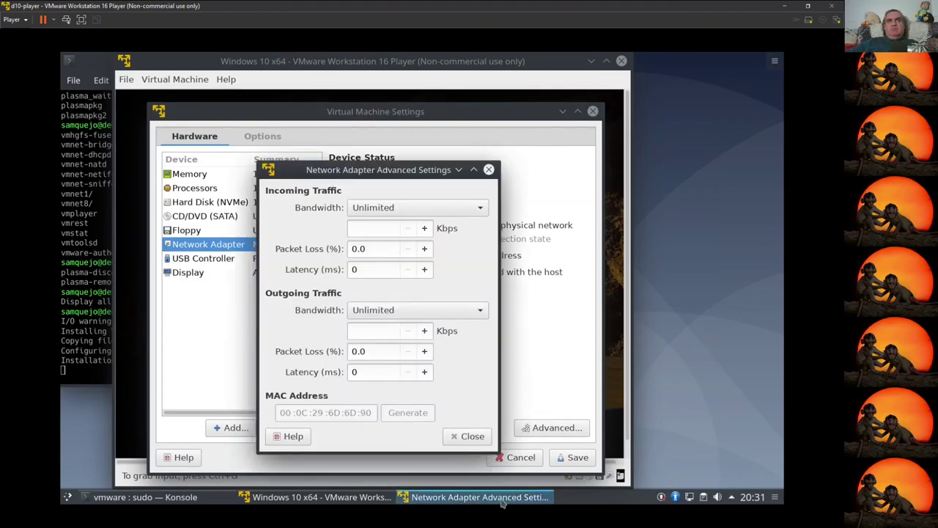
left_click(471, 436)
left_click(216, 261)
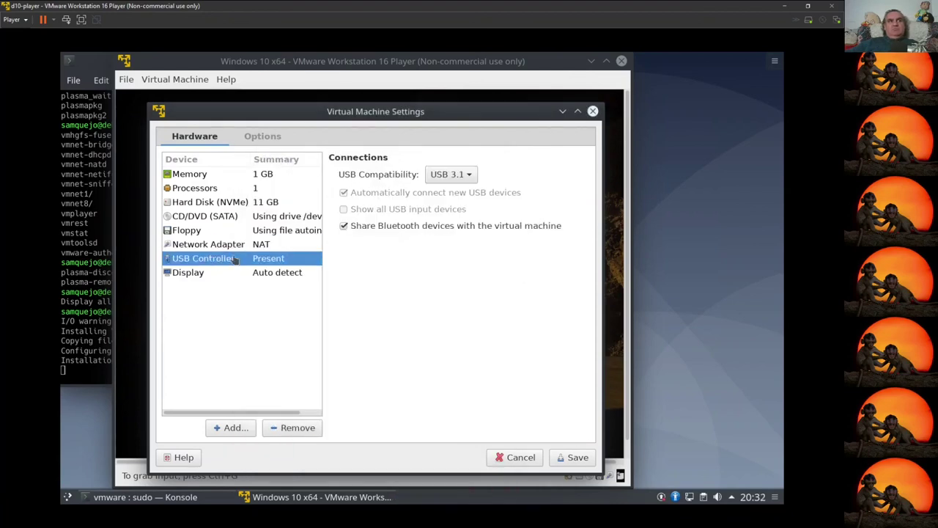
left_click(520, 457)
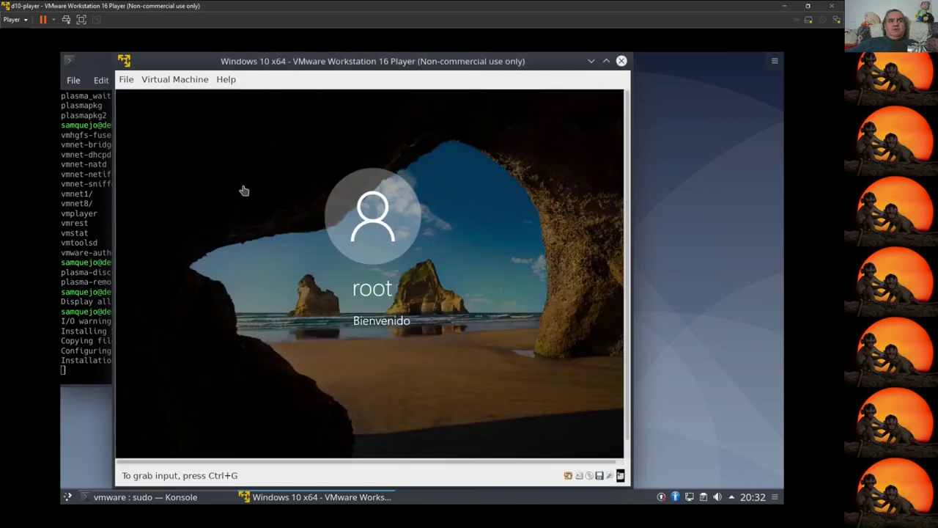